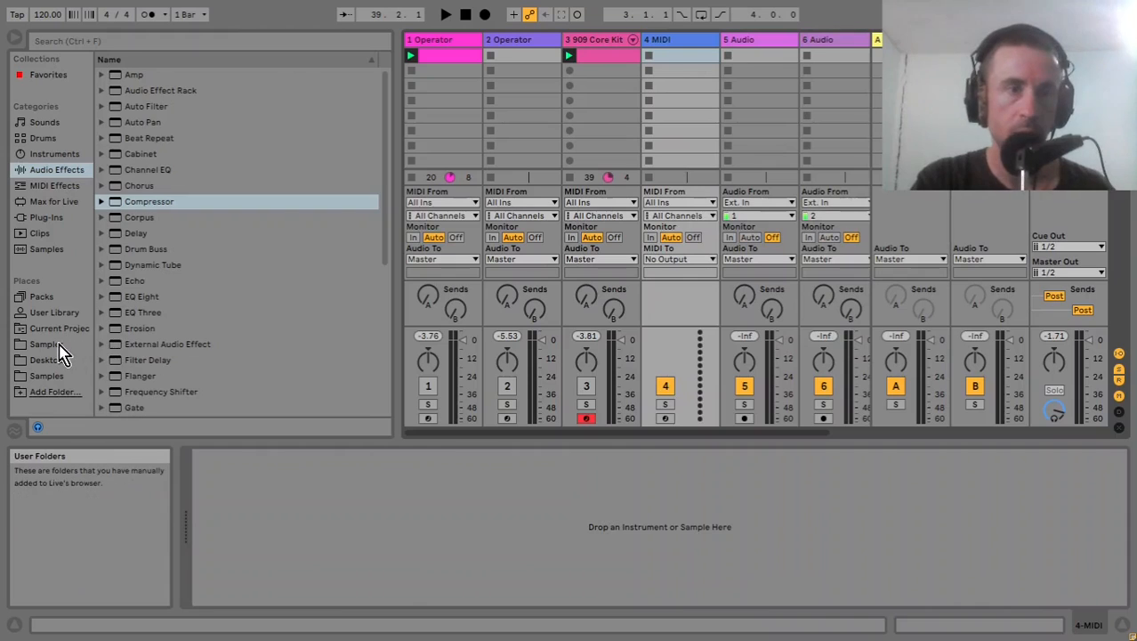
- Open the "Ambient pads and dub chords" folder inside the nested "Sounds of a forgotten world" folders of the first Samples place
left_click(55, 345)
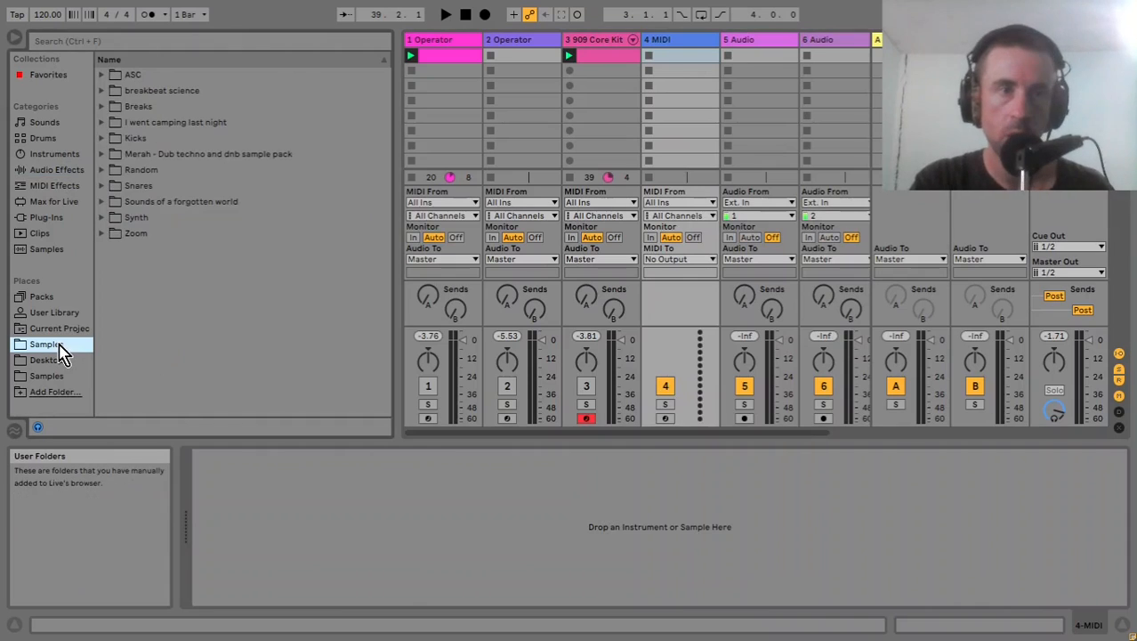
left_click(103, 202)
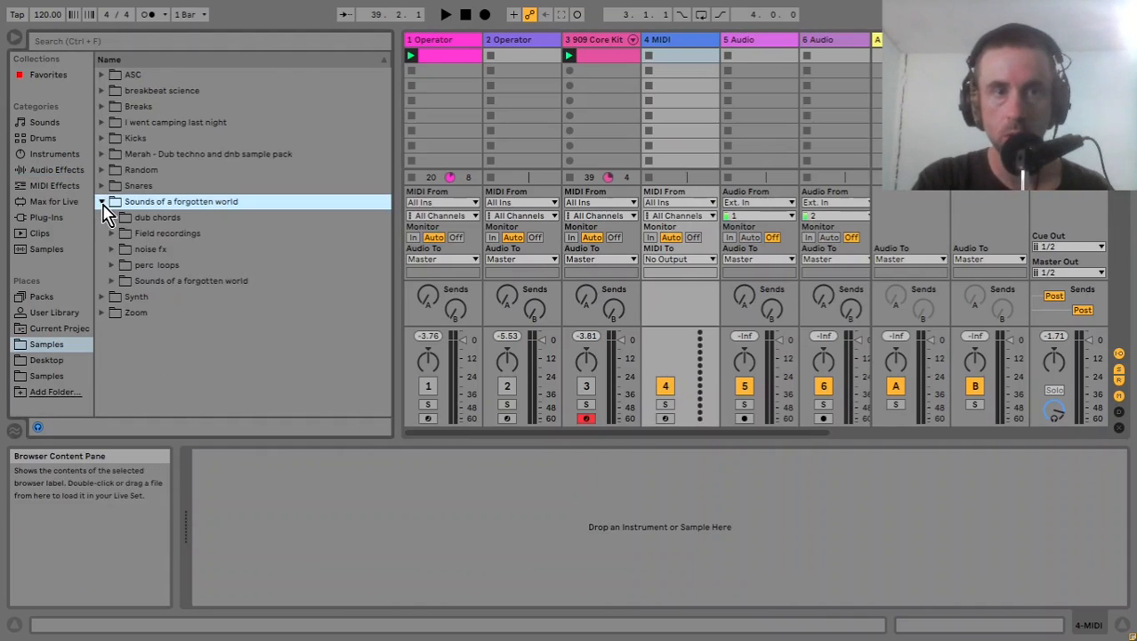
left_click(112, 280)
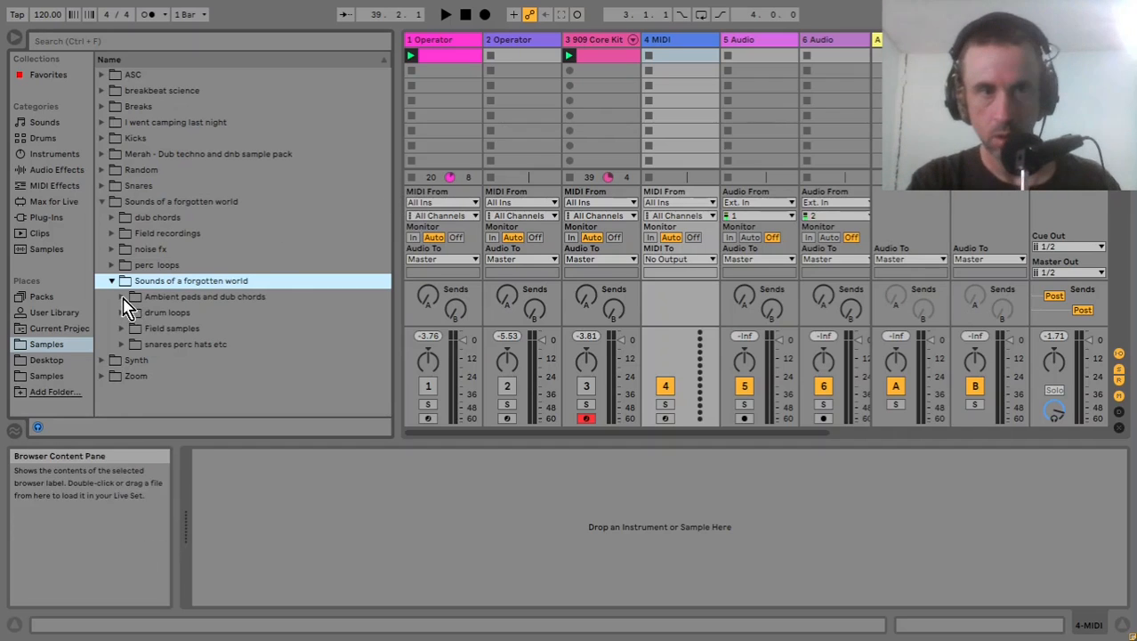
left_click(122, 297)
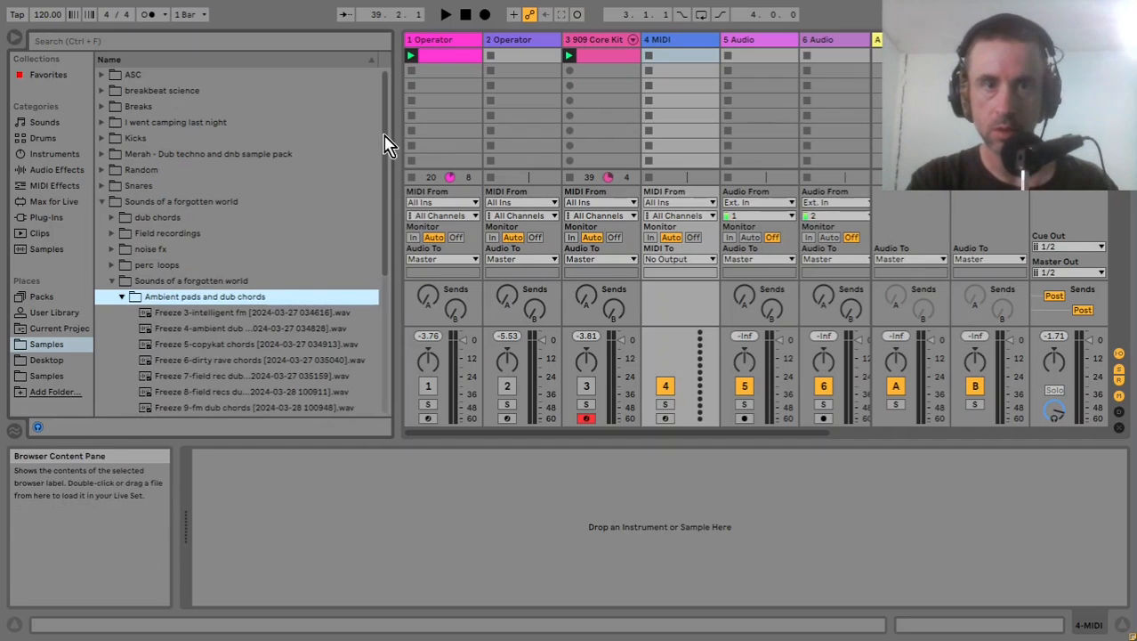
left_click_drag(387, 145, 379, 257)
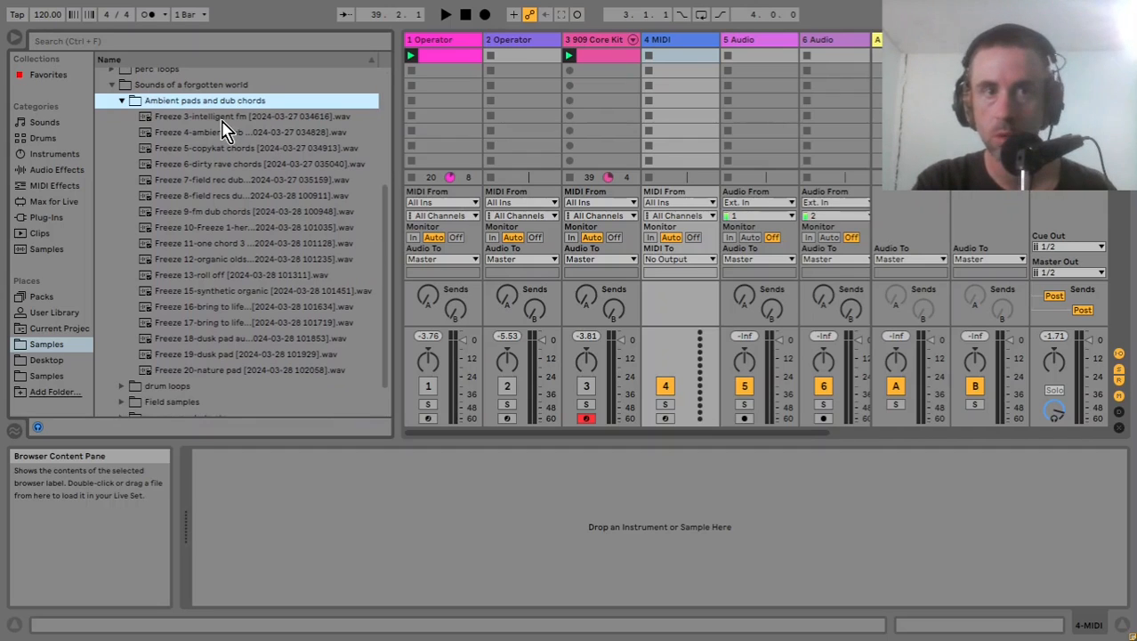
- Audition the ambient pad and dub chord samples one after another, starting with Freeze 3-intelligent fm, and settle on Freeze 10
left_click(222, 121)
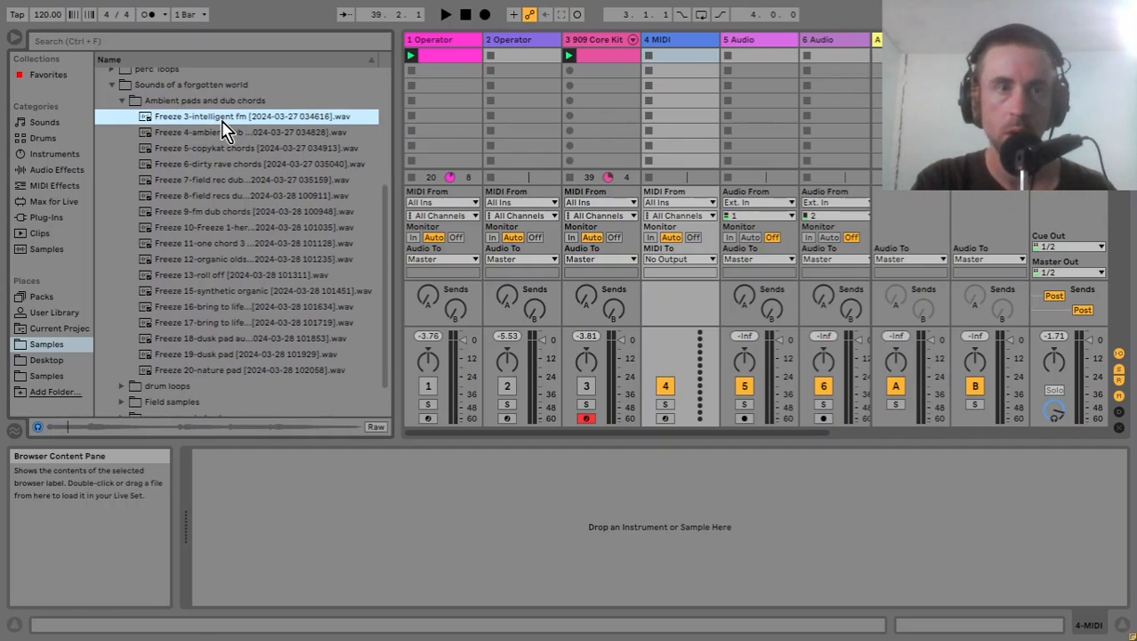
key("Down")
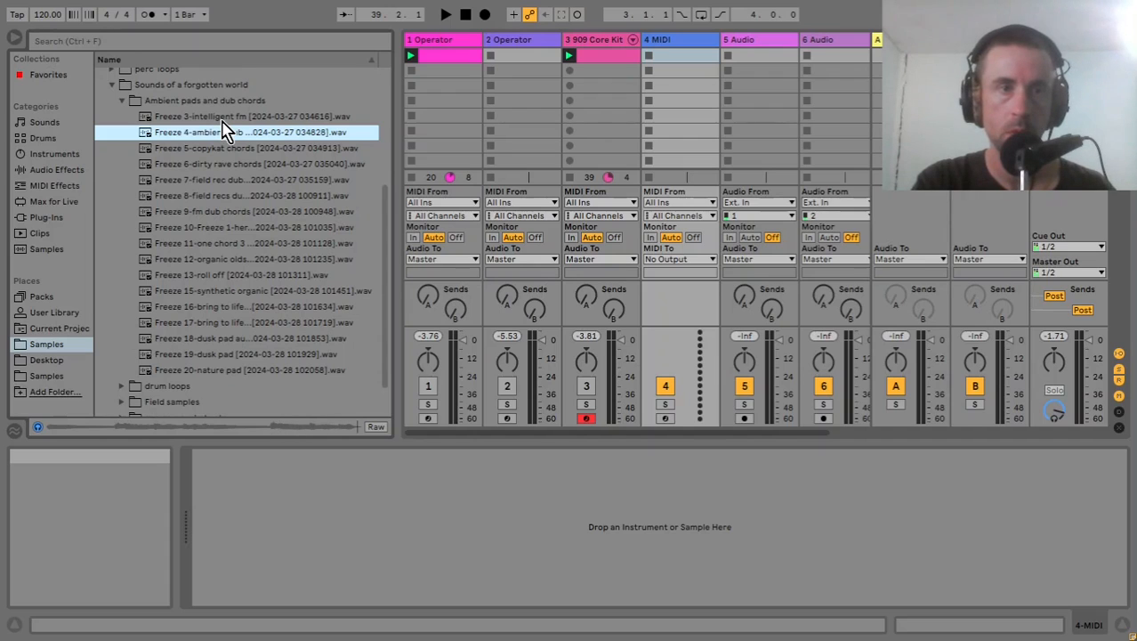
key("Down")
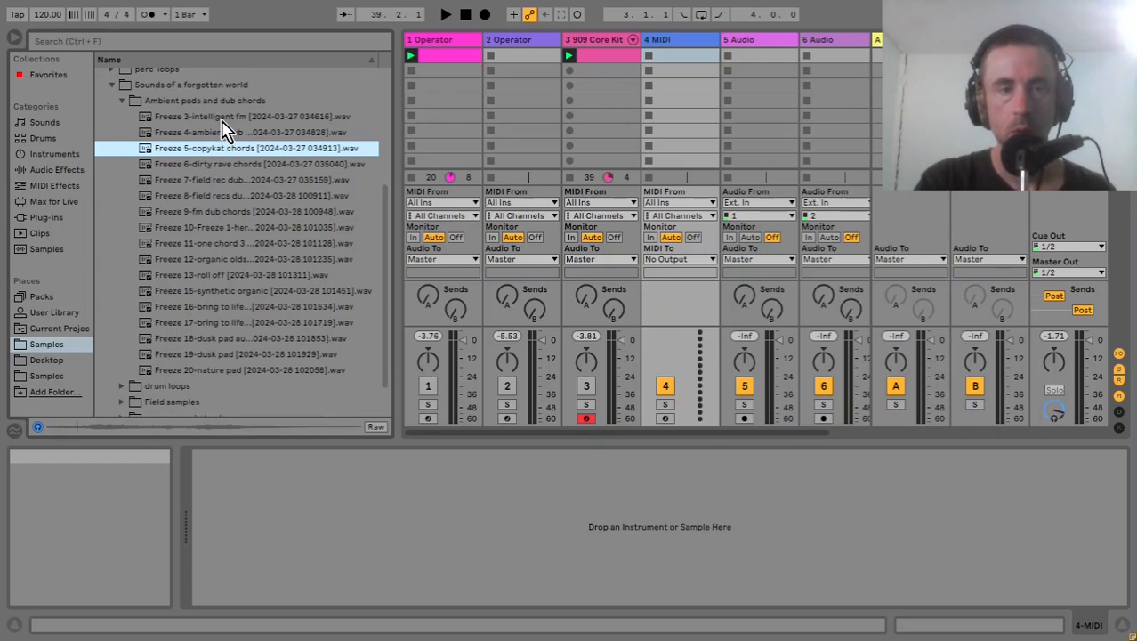
key("Down")
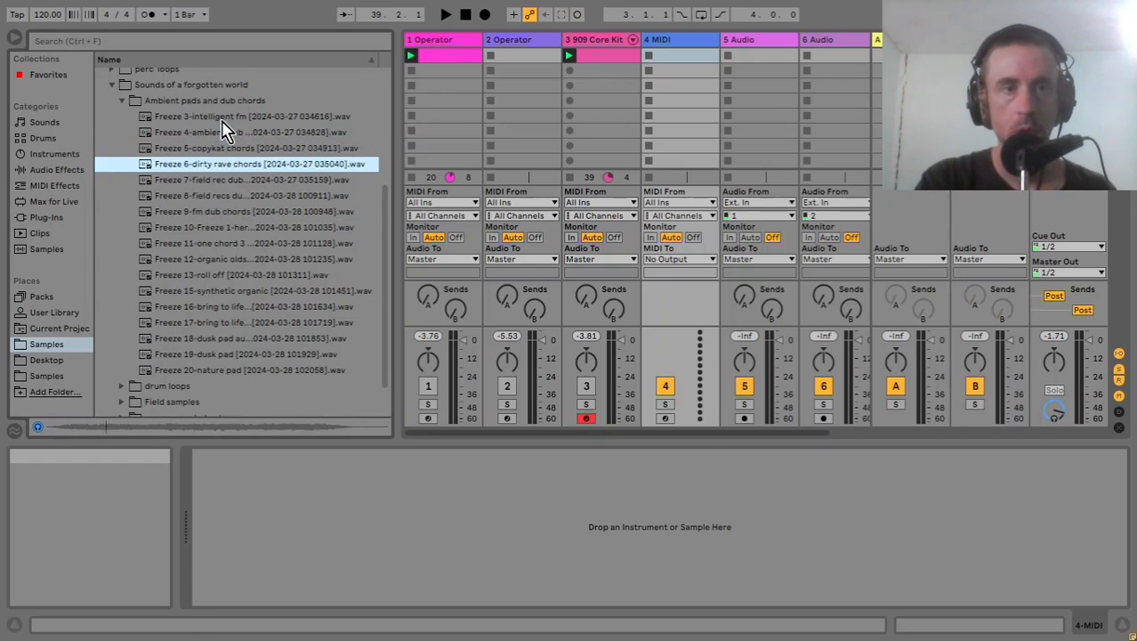
key("Down")
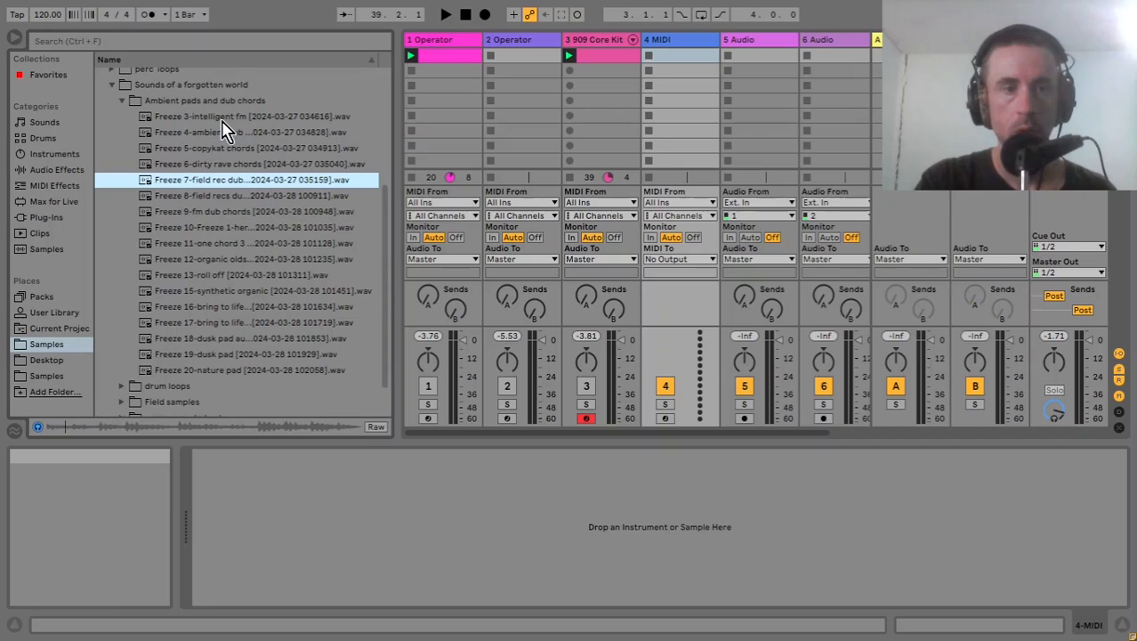
key("Down")
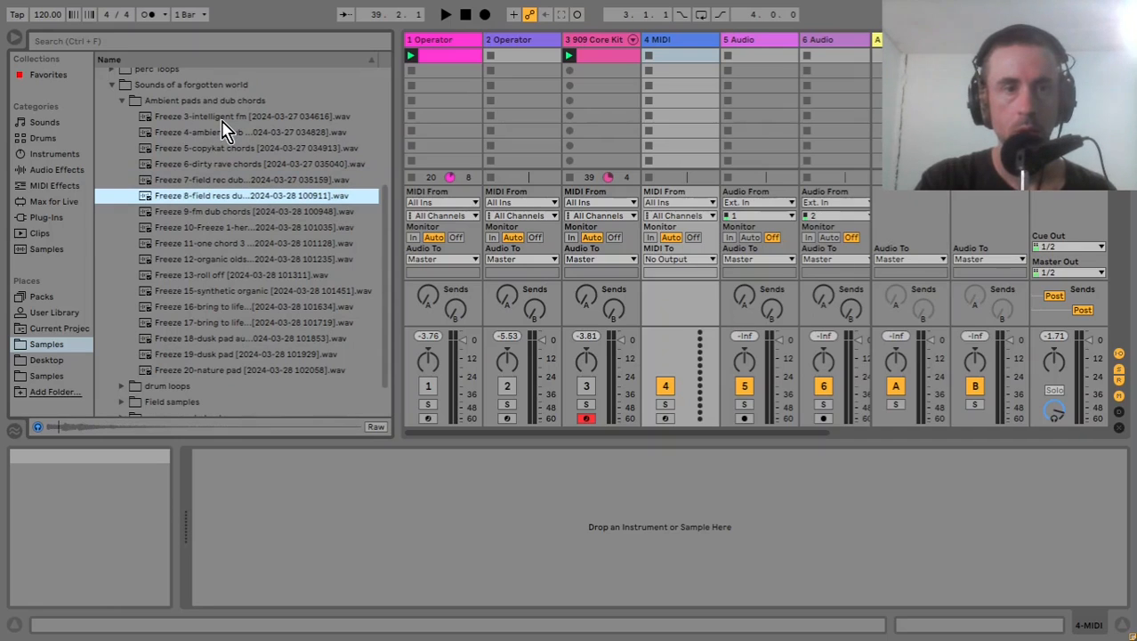
key("Down")
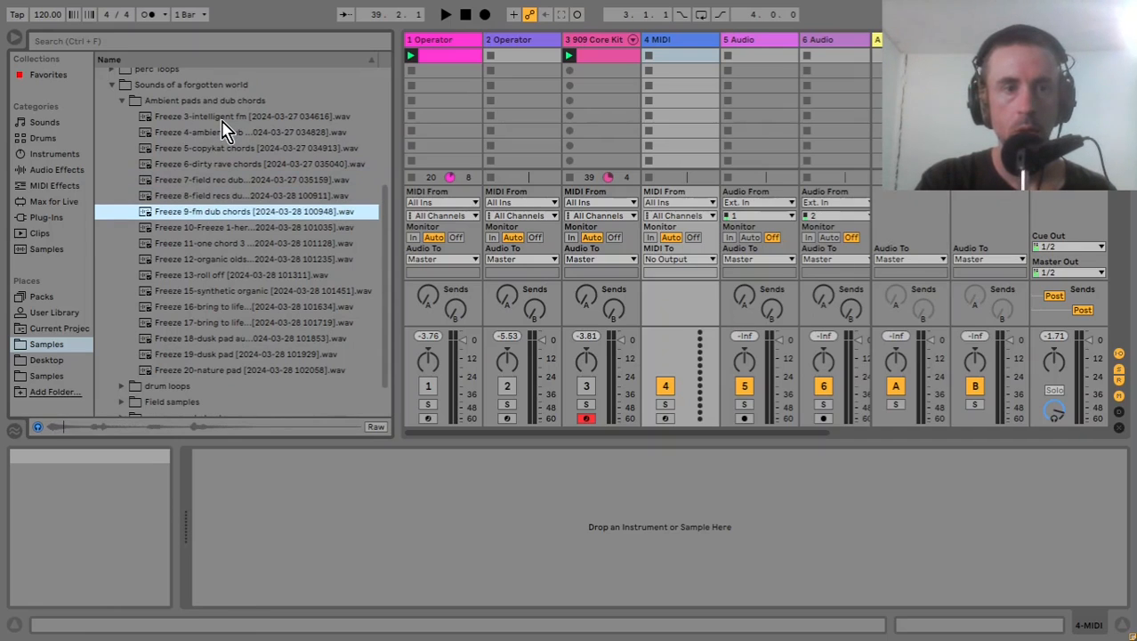
key("Down")
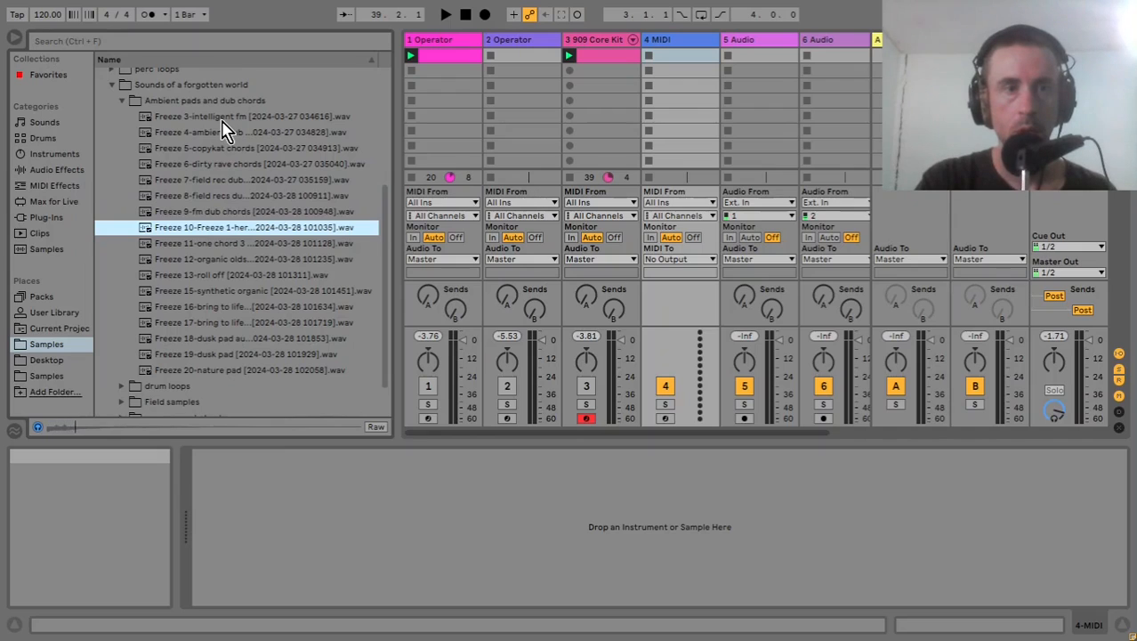
key("Up")
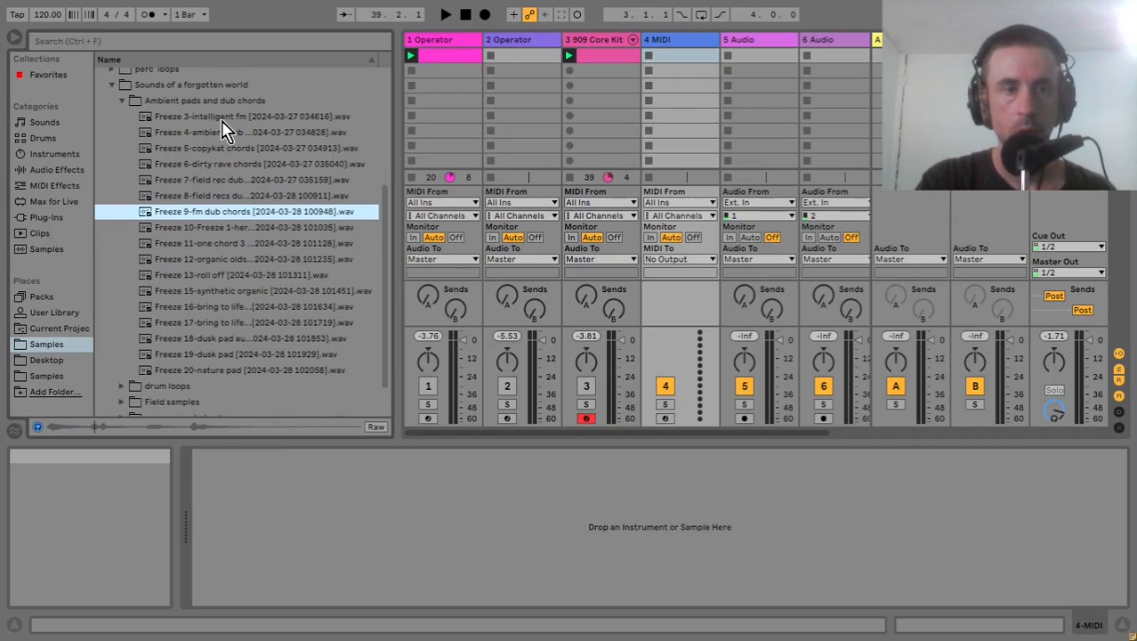
key("Down")
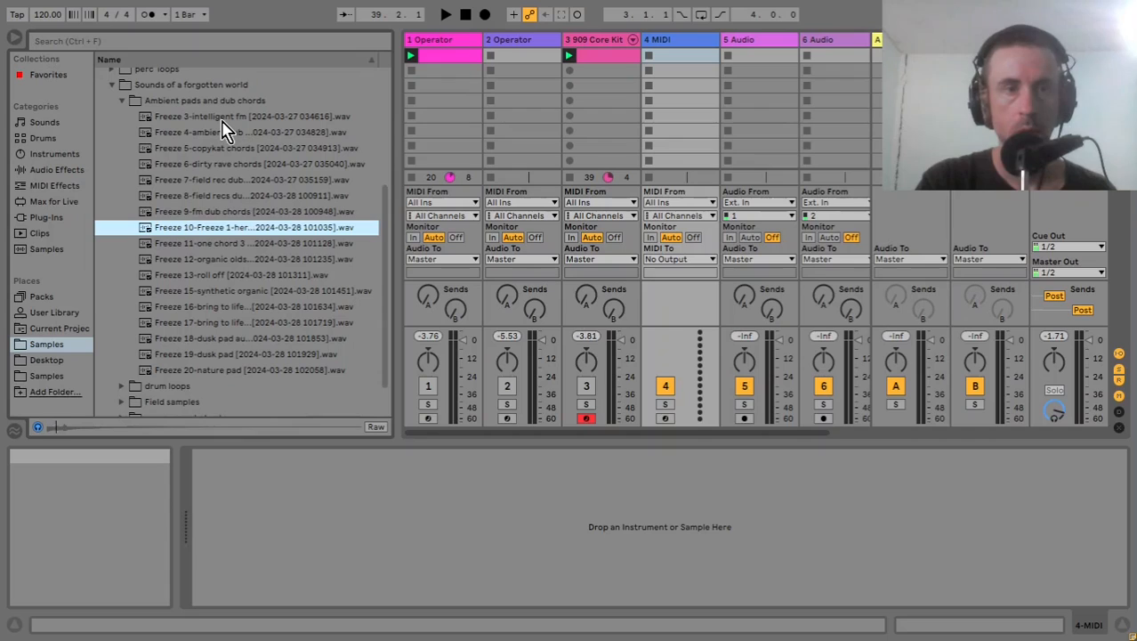
key("Down")
key("Up")
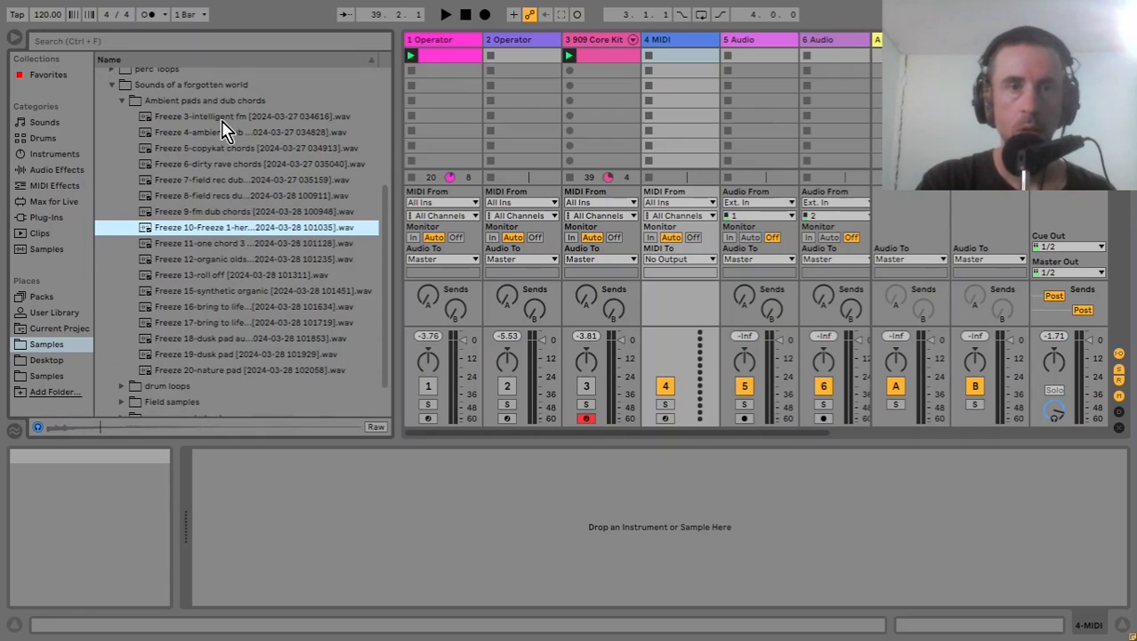
- Load the Freeze 10 sample onto the 4 MIDI track as an instrument, with its opening hits enlarged in the waveform
left_click(680, 43)
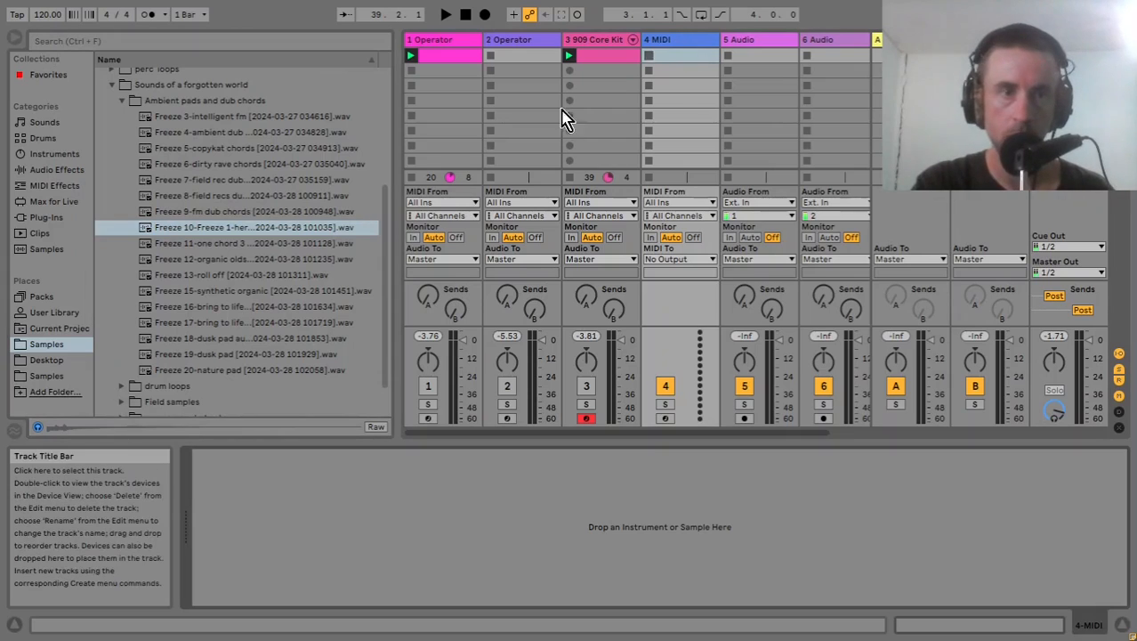
left_click_drag(186, 228, 277, 522)
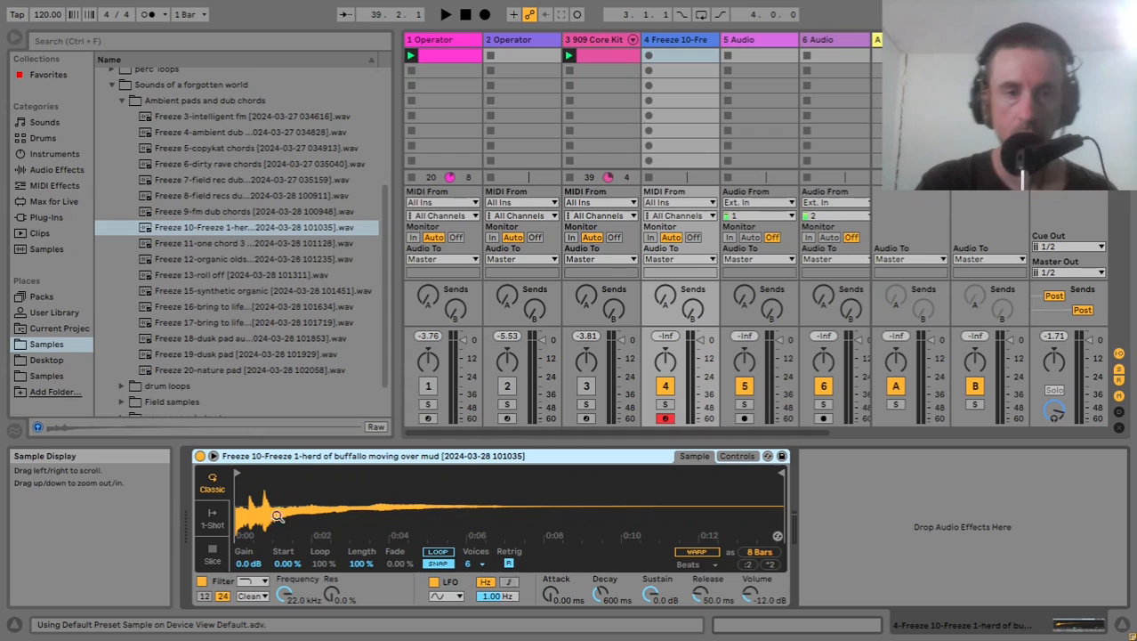
left_click_drag(253, 485, 248, 534)
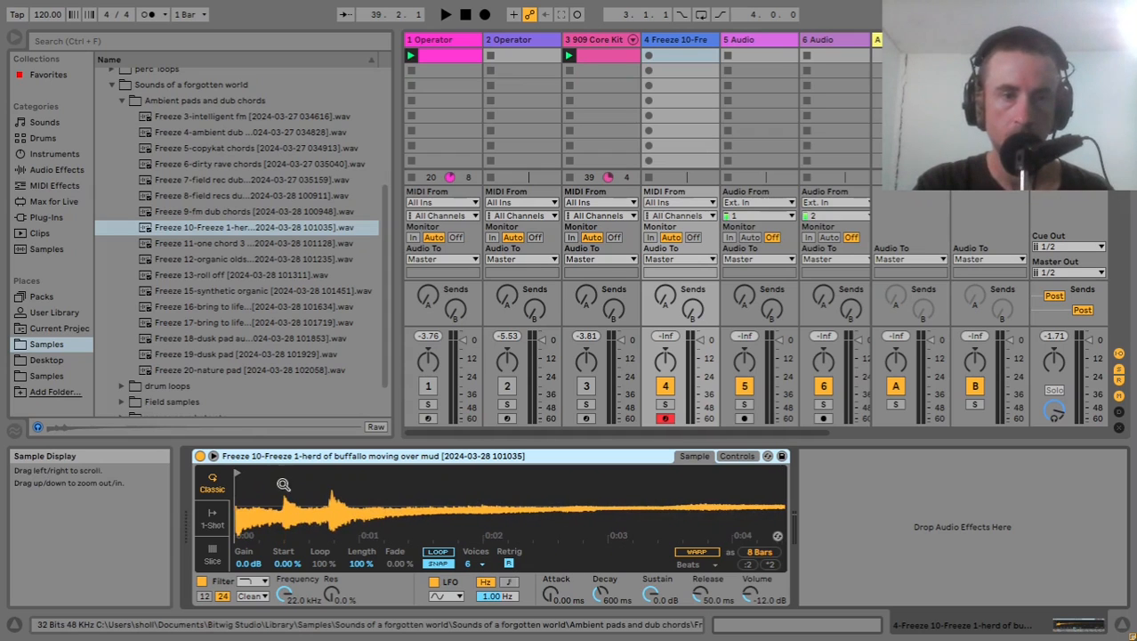
- Create a MIDI clip in the sample track's first slot with an eighth-note C3 on beat 1, and launch it
double_click(690, 57)
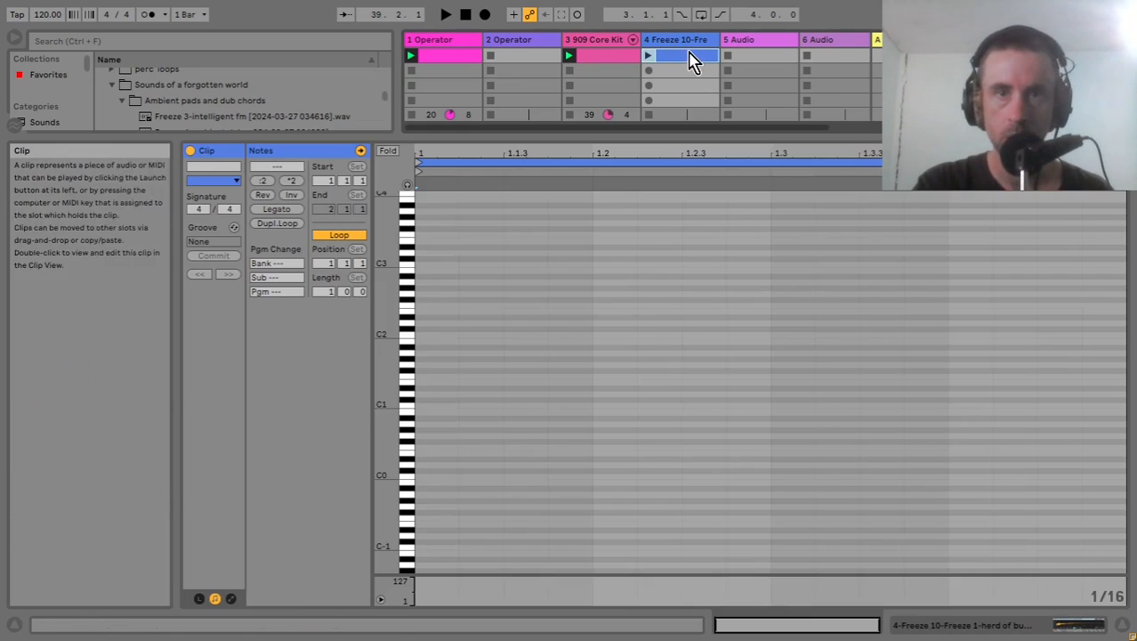
double_click(437, 266)
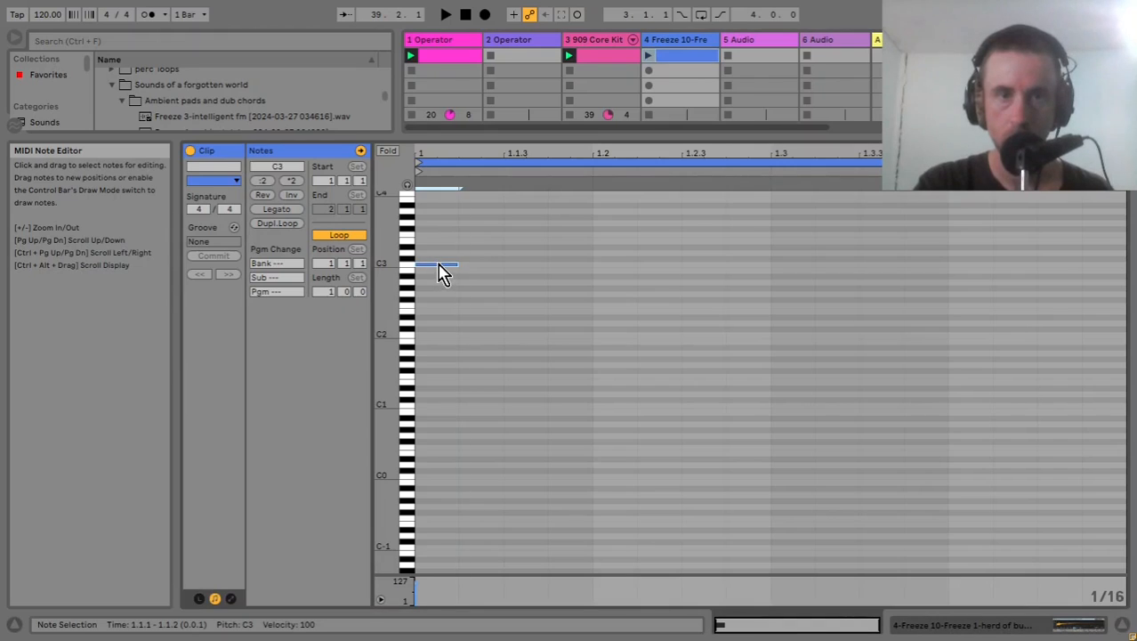
left_click_drag(456, 265, 503, 265)
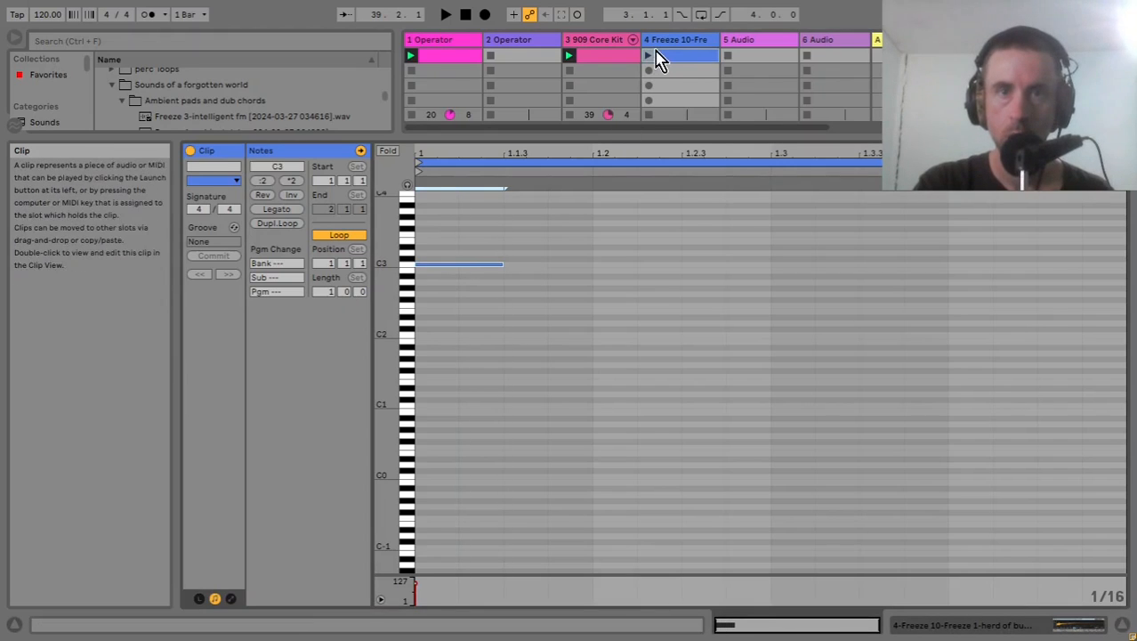
left_click(650, 58)
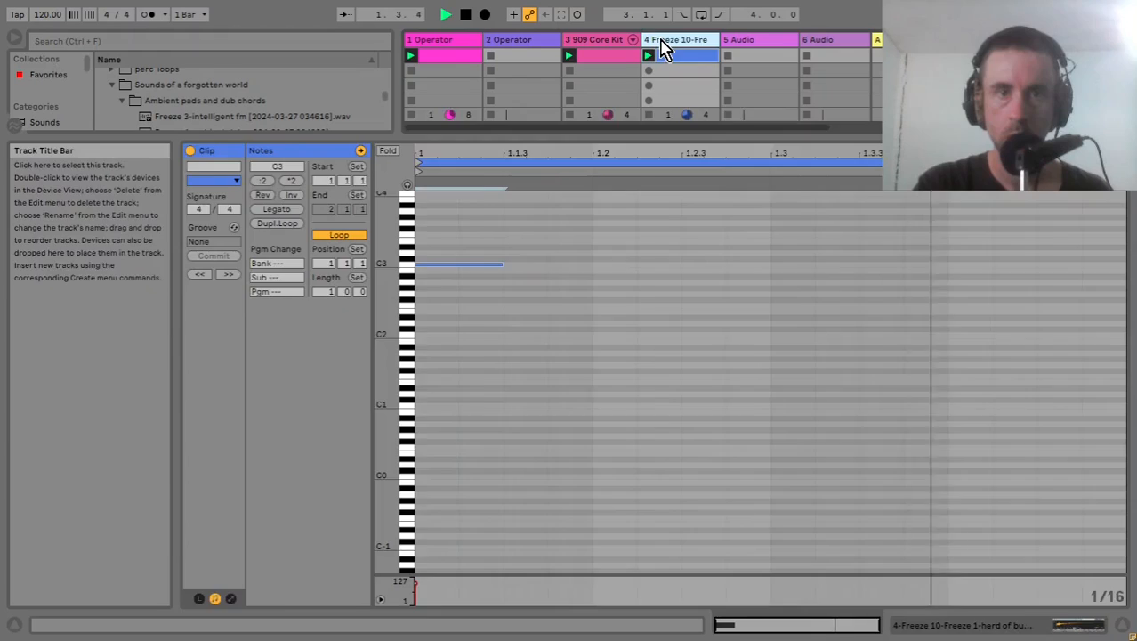
double_click(663, 40)
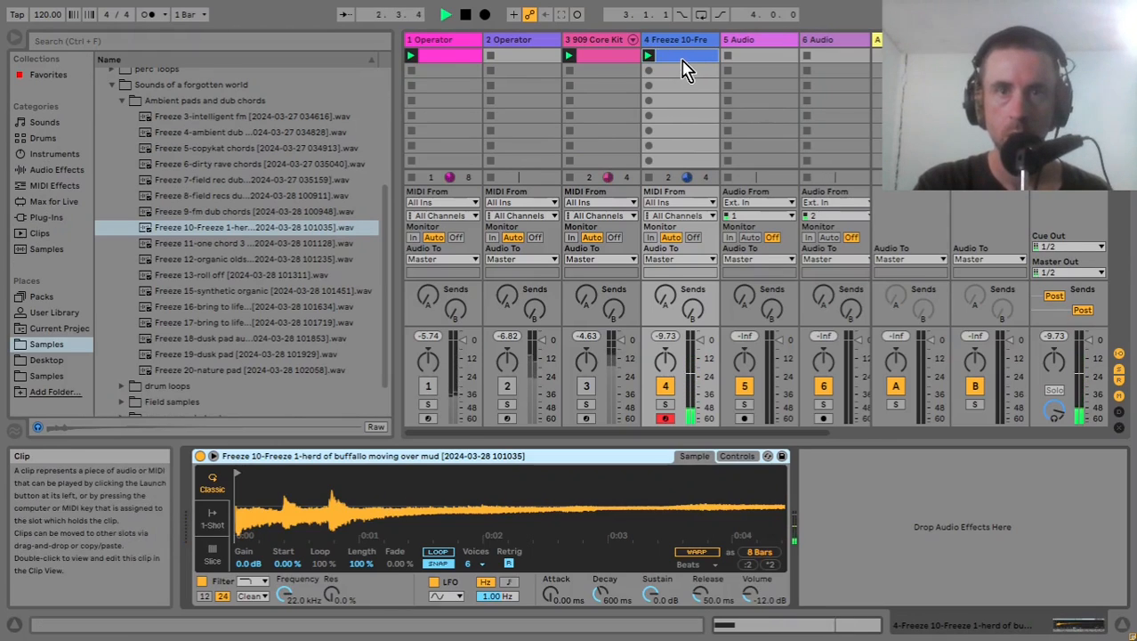
- Repeat the C3 note on beat 3 of the clip and duplicate the loop to two bars
double_click(683, 59)
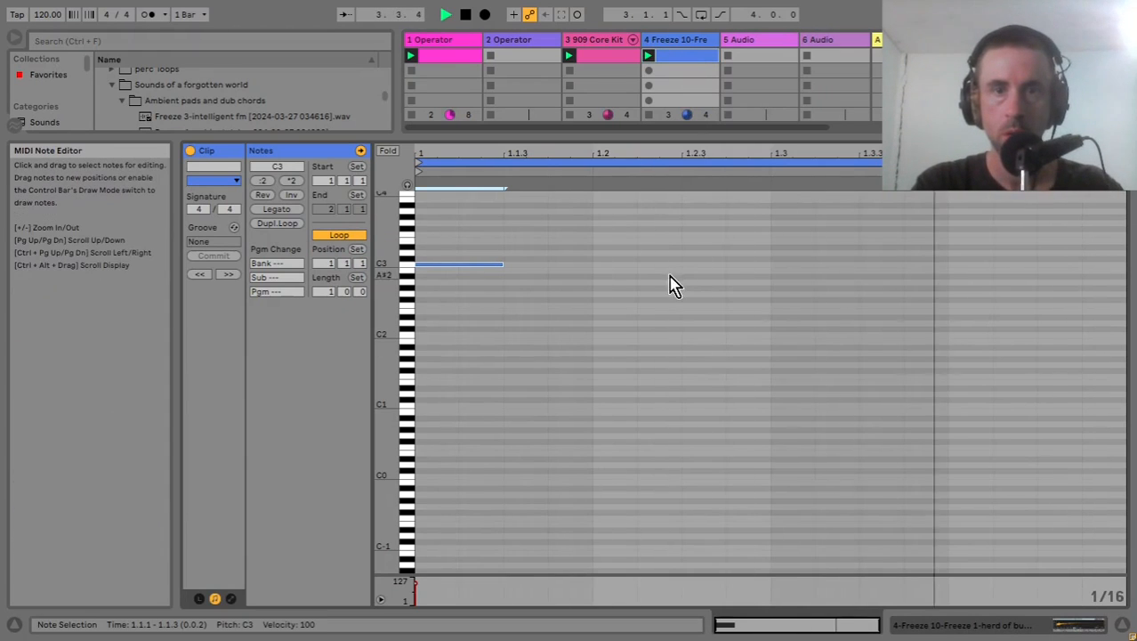
left_click_drag(772, 271, 465, 267)
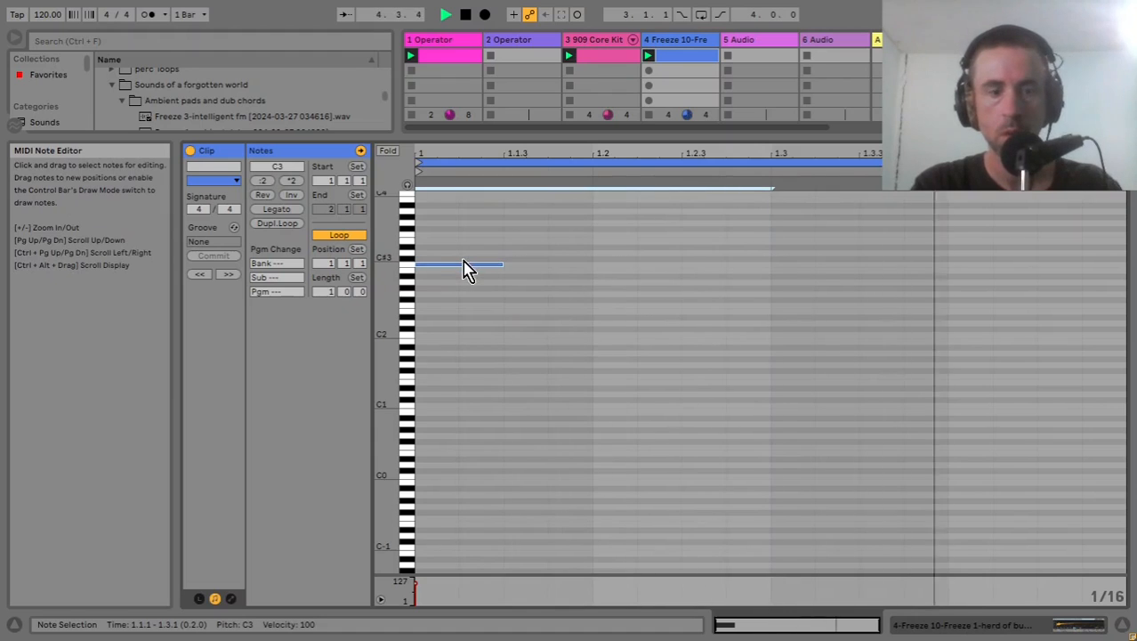
key("ctrl+d")
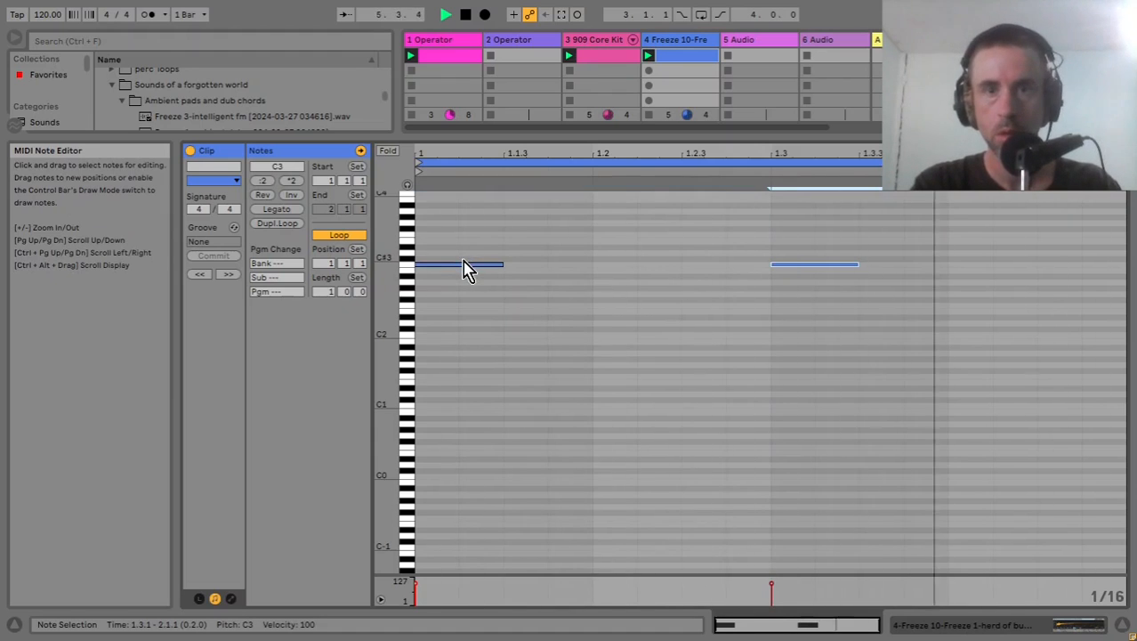
left_click(610, 163)
key("ctrl+d")
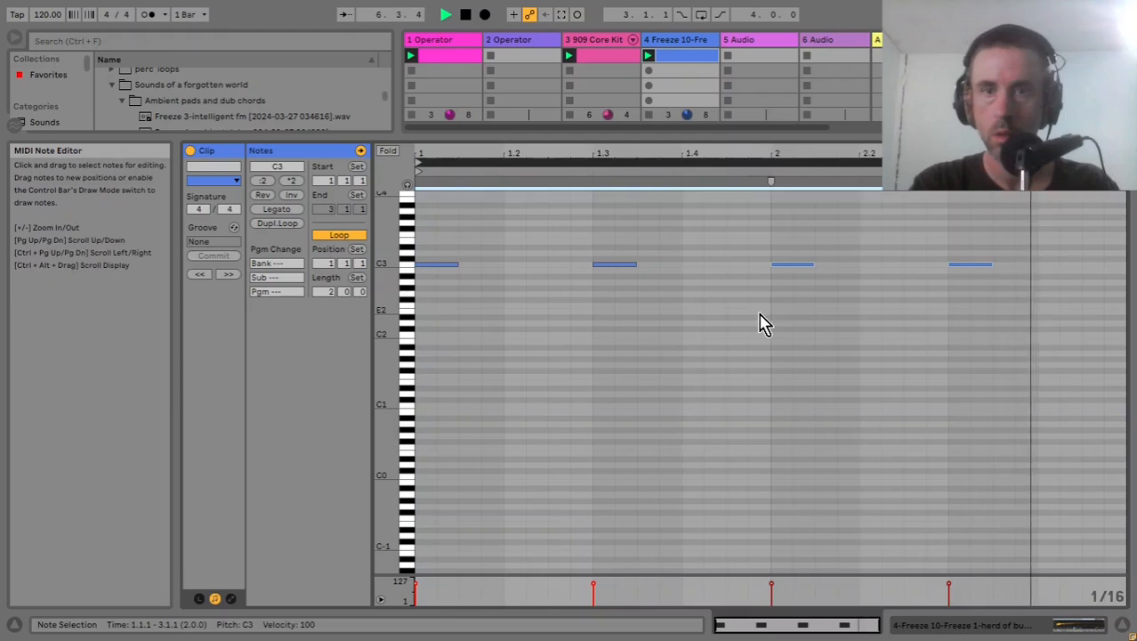
- Transpose the two notes in the clip's second bar up five semitones
left_click_drag(759, 313, 995, 236)
key("Up")
key("Up")
key("Up")
key("Up")
key("Up")
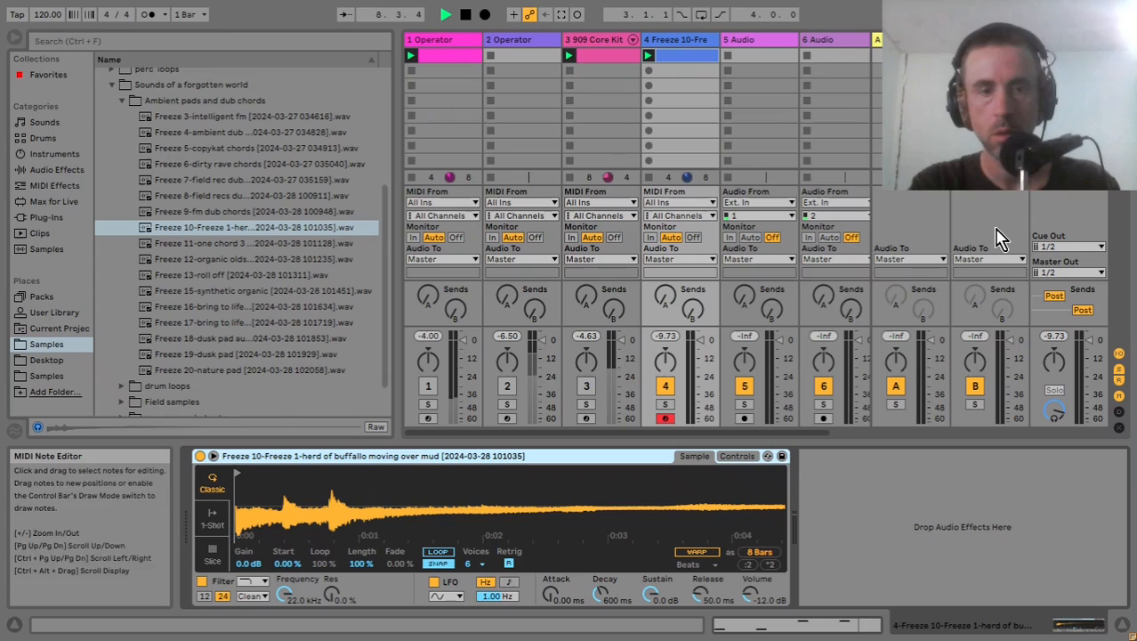
- Shorten the loaded sample so it ends at about 0.33 seconds, and normalize its volume
key("shift+Tab")
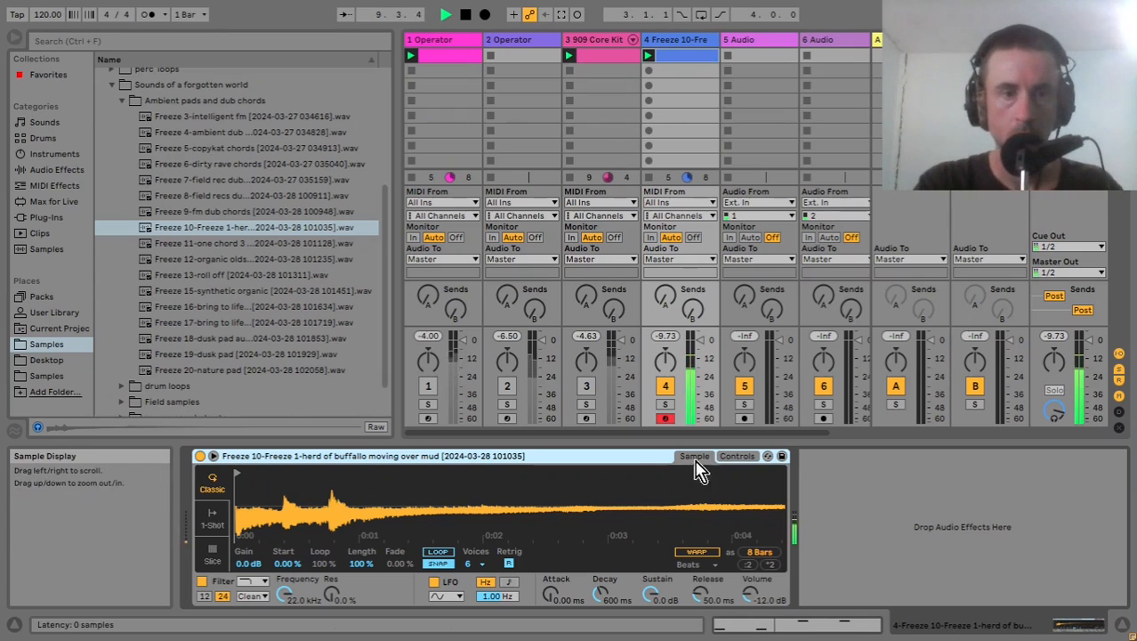
scroll(654, 495, "down", 3)
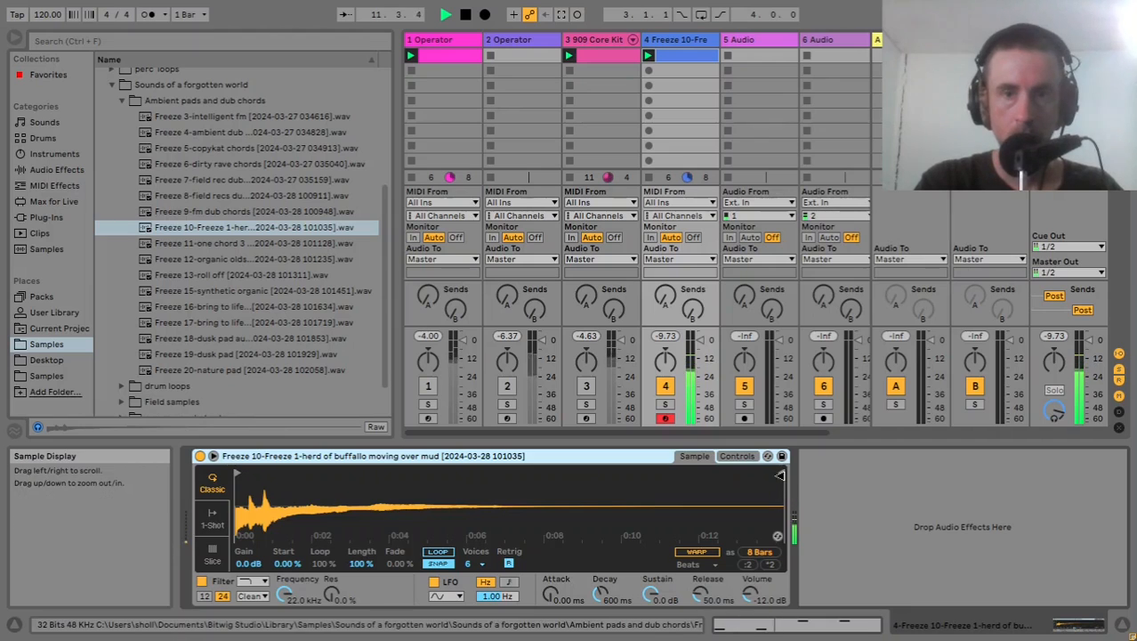
left_click_drag(783, 488, 247, 489)
scroll(242, 489, "up", 3)
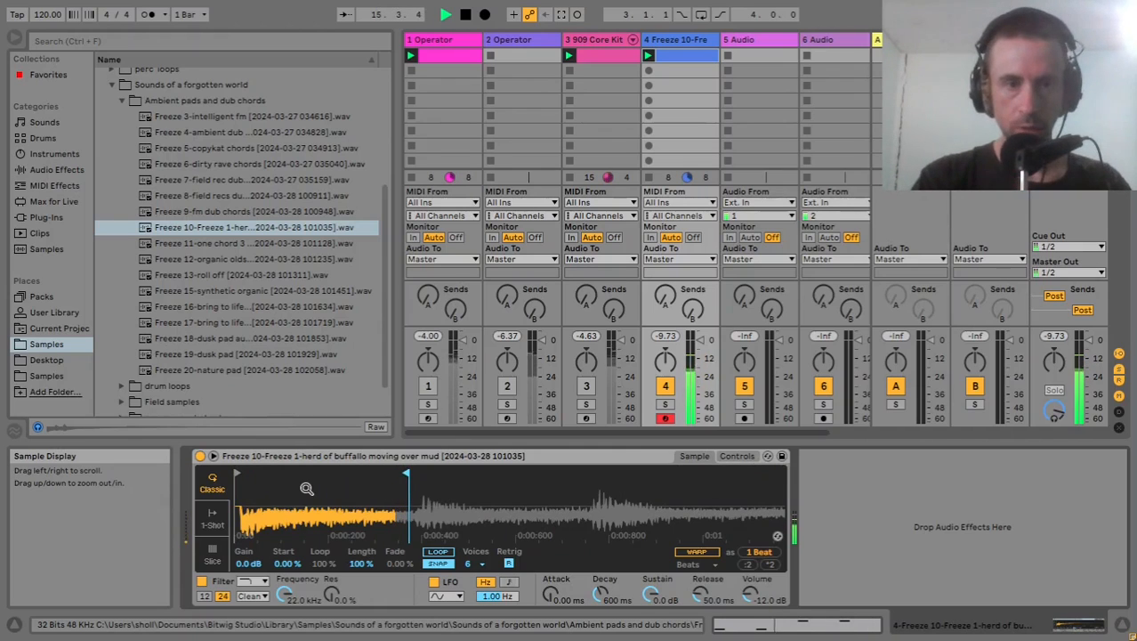
right_click(306, 489)
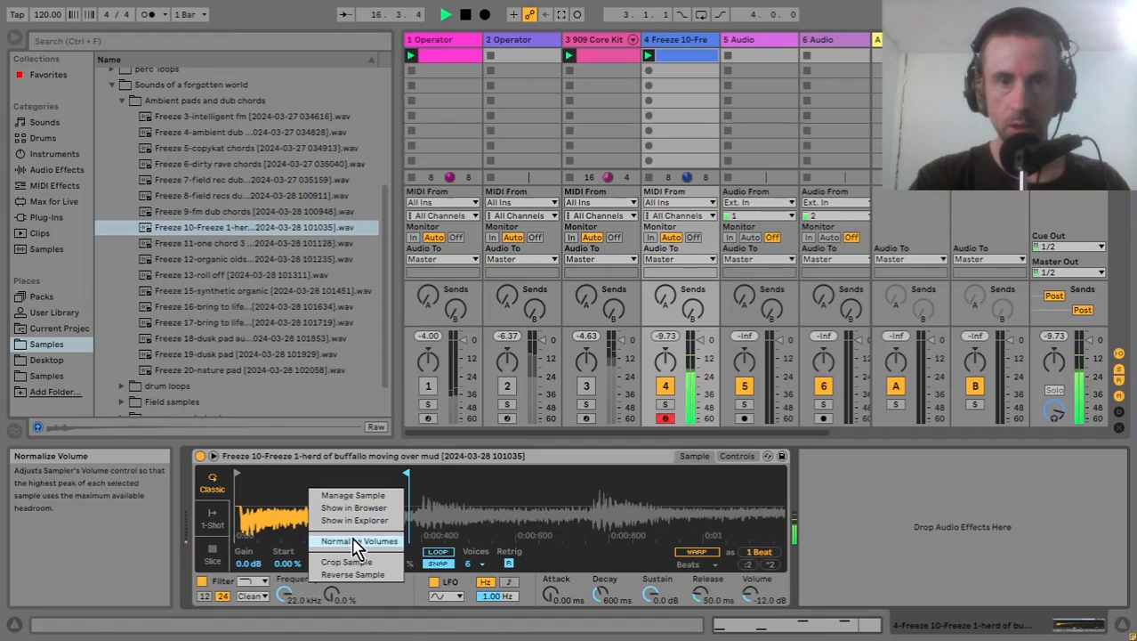
left_click(353, 539)
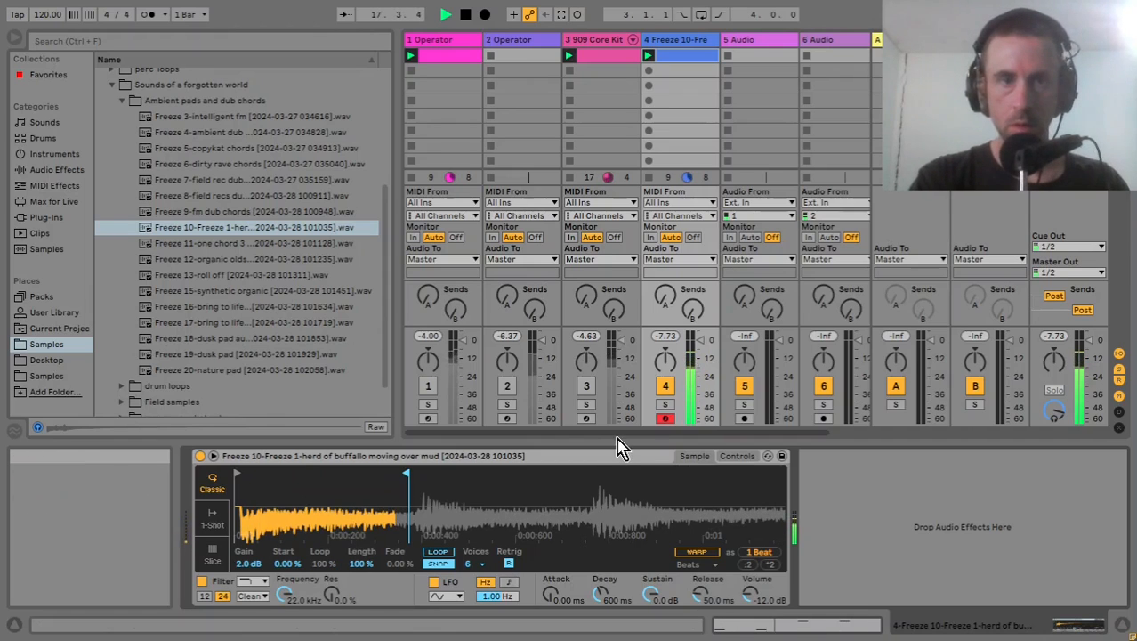
- Add a Utility effect after the sampler on track 4 and convert its signal to mono
left_click(62, 173)
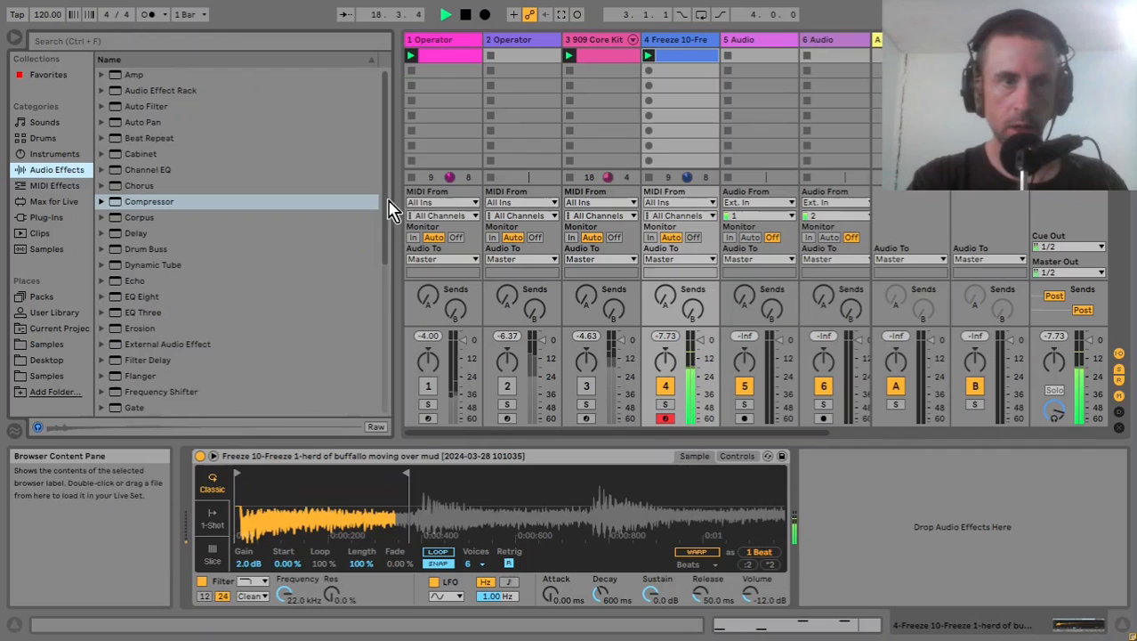
scroll(376, 374, "down", 6)
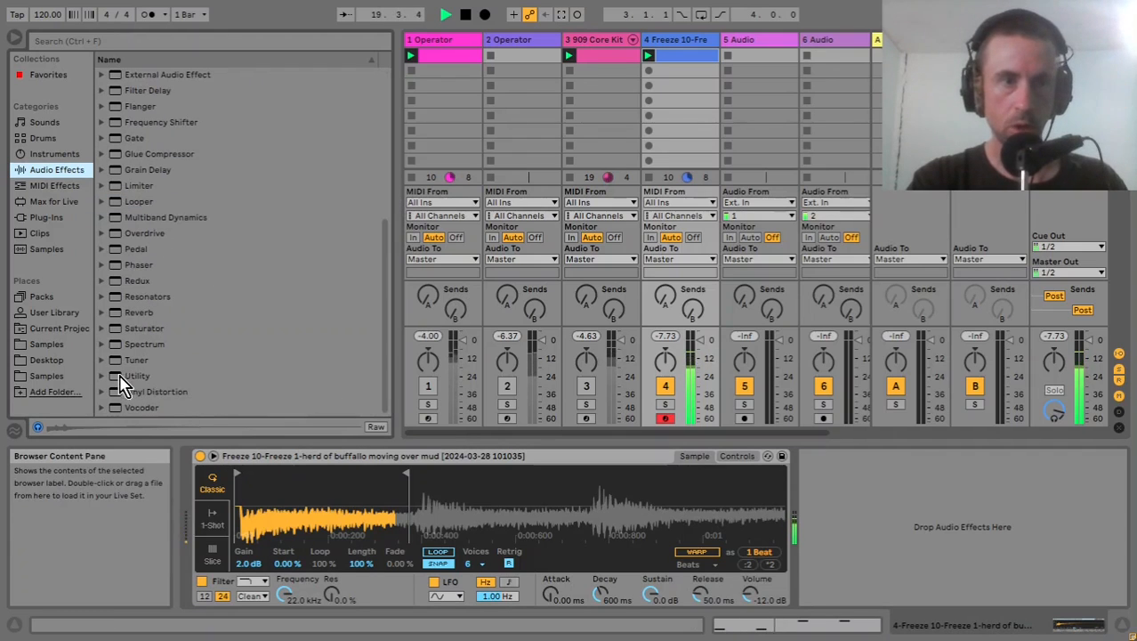
left_click_drag(120, 377, 886, 539)
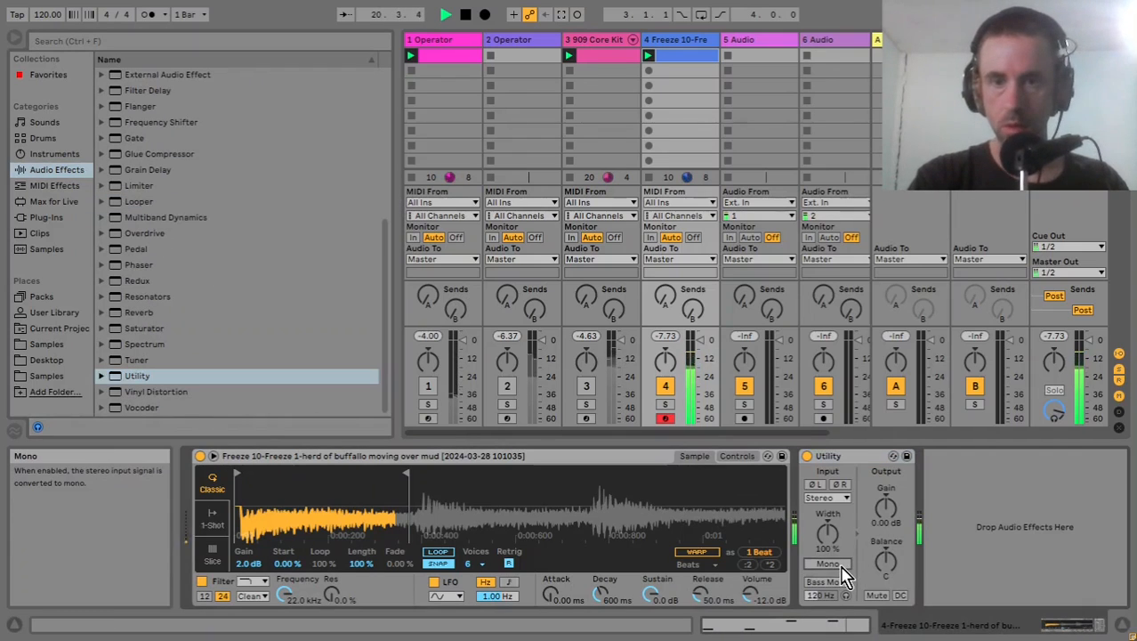
left_click(837, 566)
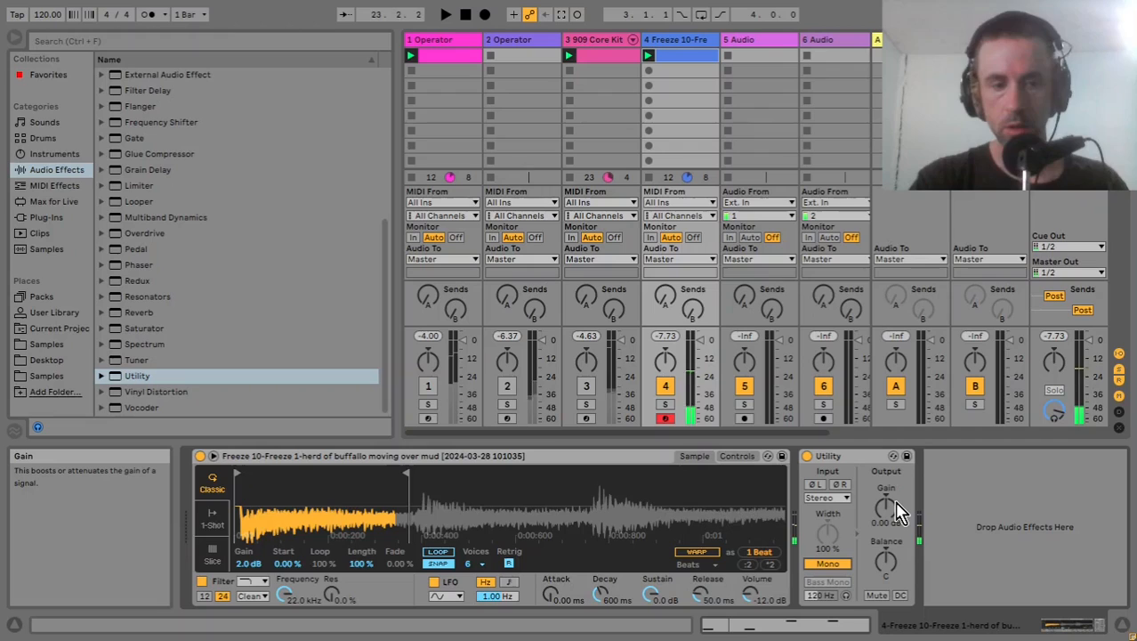
key("XF86AudioLowerVolume")
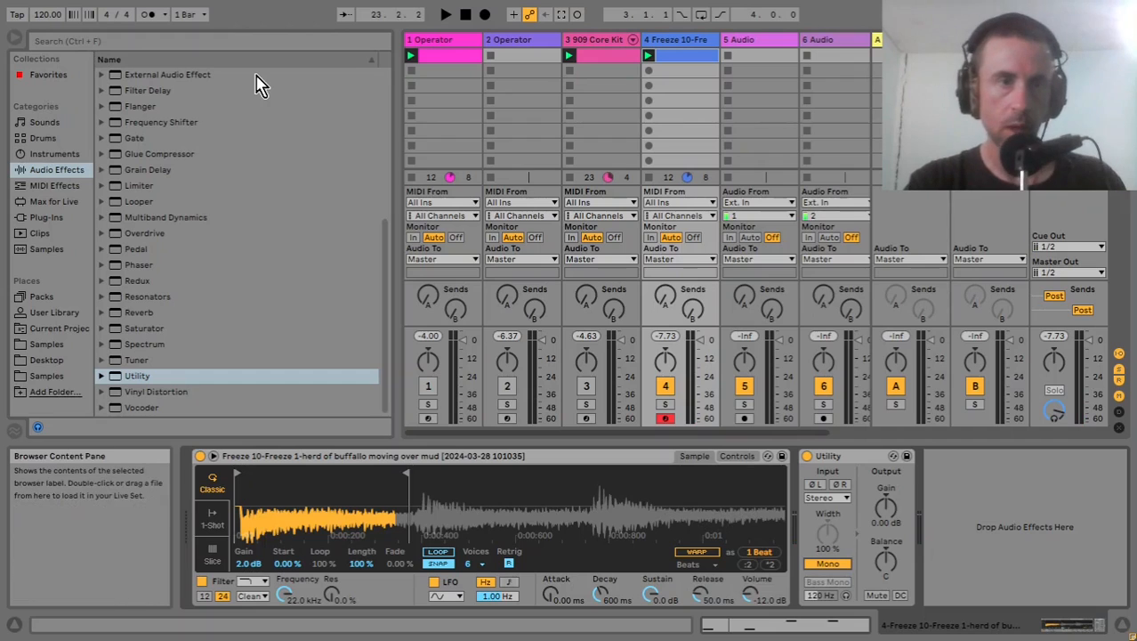
- Add an Echo after the Utility, switch its linked delays to unsynced time mode, and set both to 1.26 ms
left_click_drag(386, 246, 392, 131)
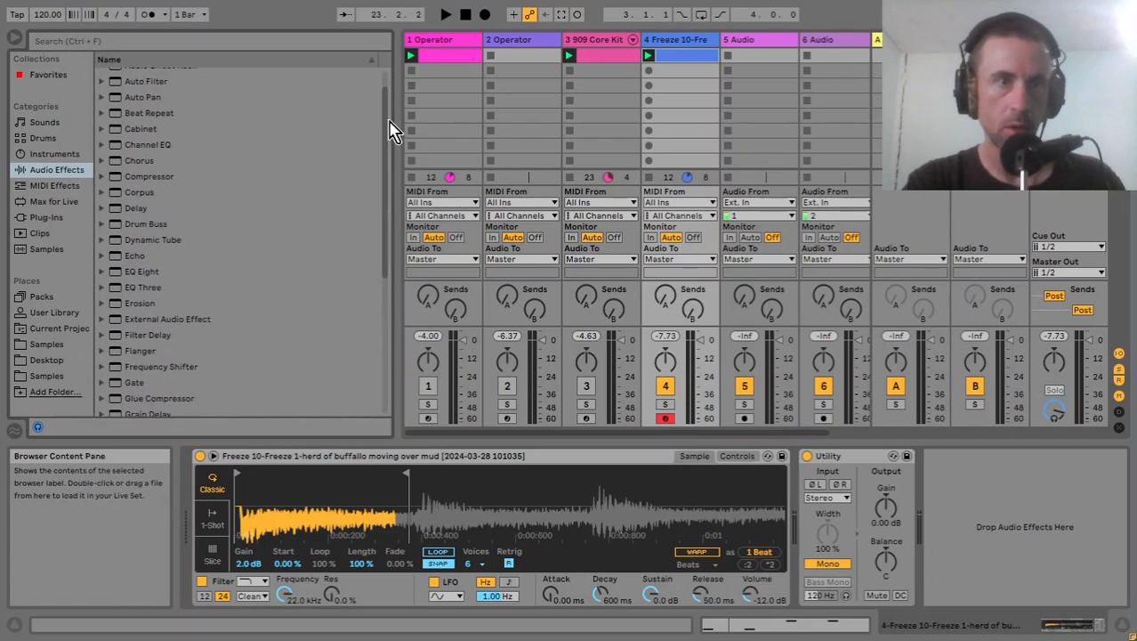
double_click(129, 256)
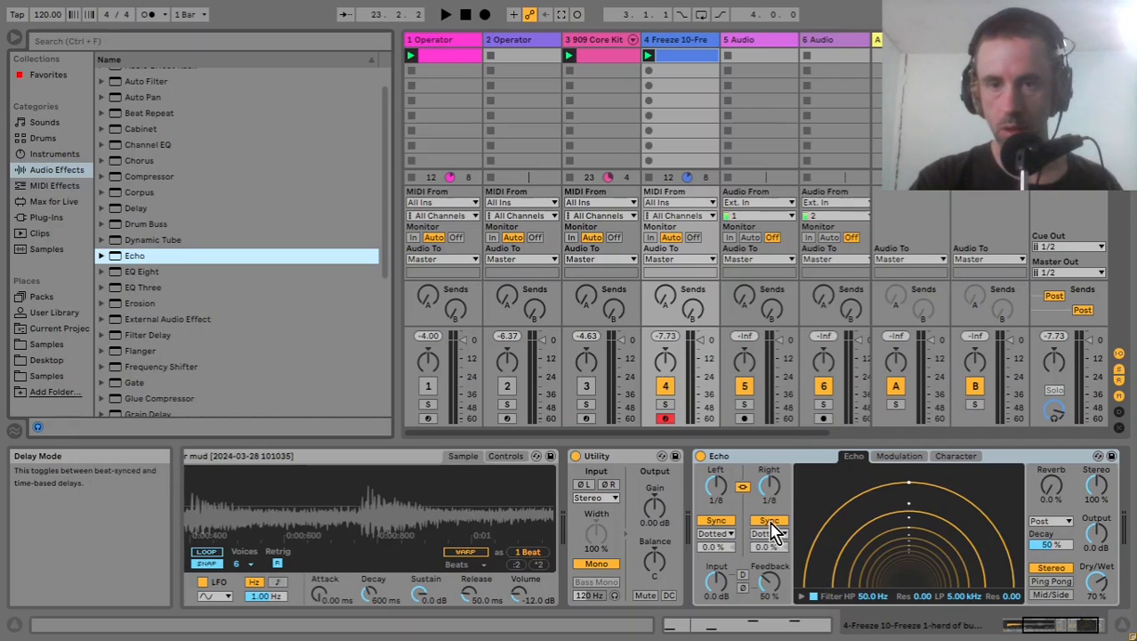
left_click(768, 520)
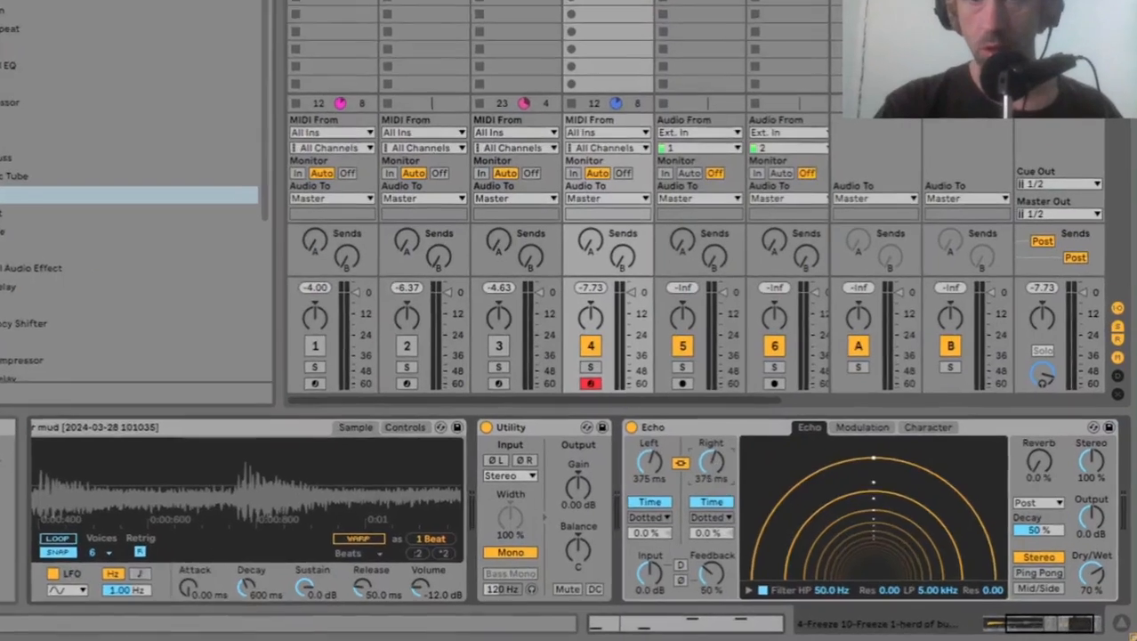
left_click_drag(774, 491, 774, 569)
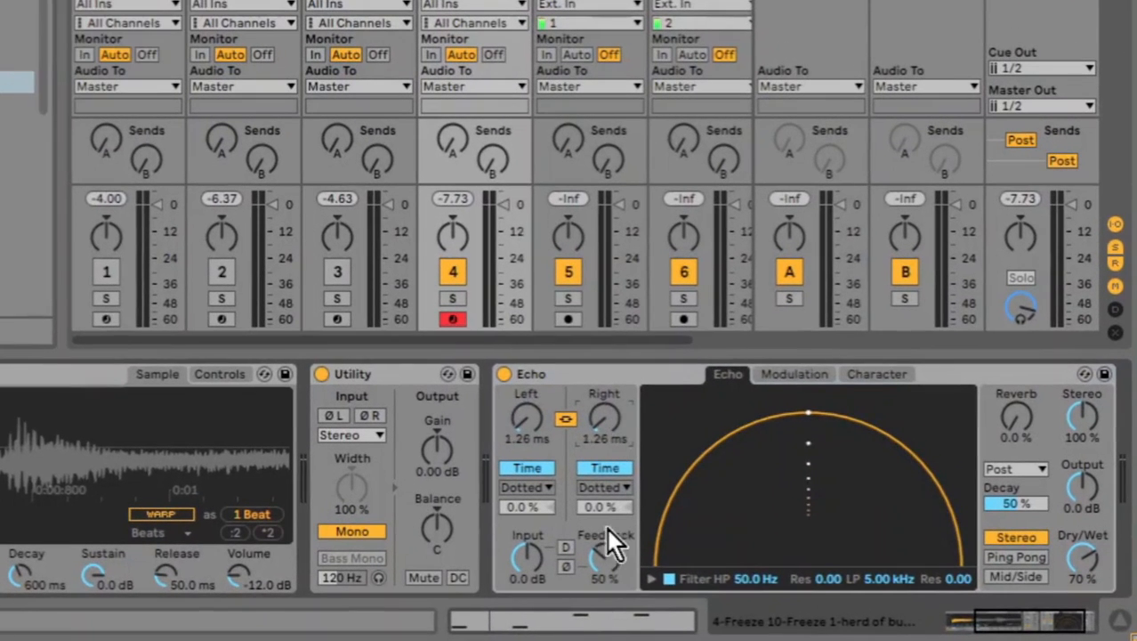
- Unlink the Echo's left and right channels and set the right delay to unsynced 1.38 ms
left_click(565, 419)
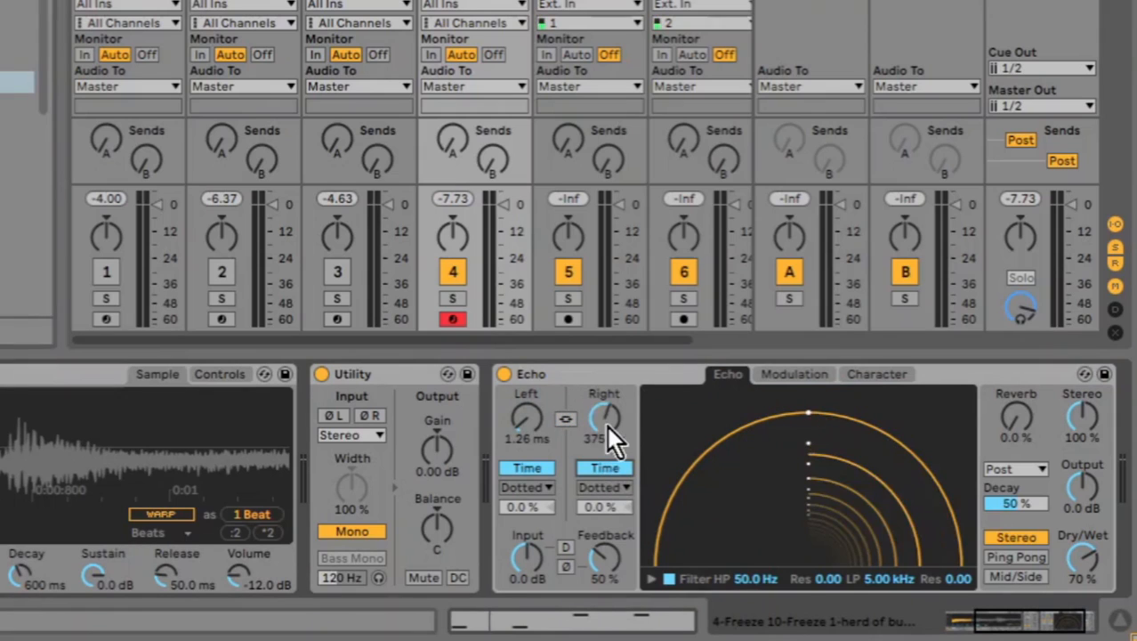
left_click(605, 468)
left_click_drag(605, 416, 605, 463)
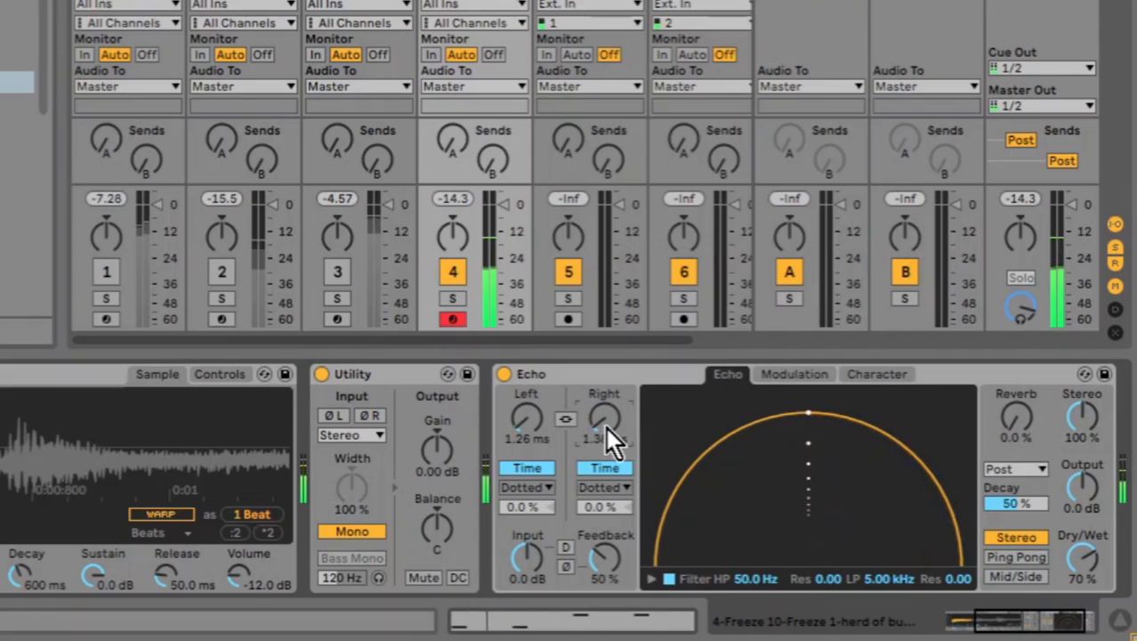
- Raise the Echo's feedback to 91% and modulate its delay time by 100% at an unsynced rate of 0.10 Hz
left_click(789, 372)
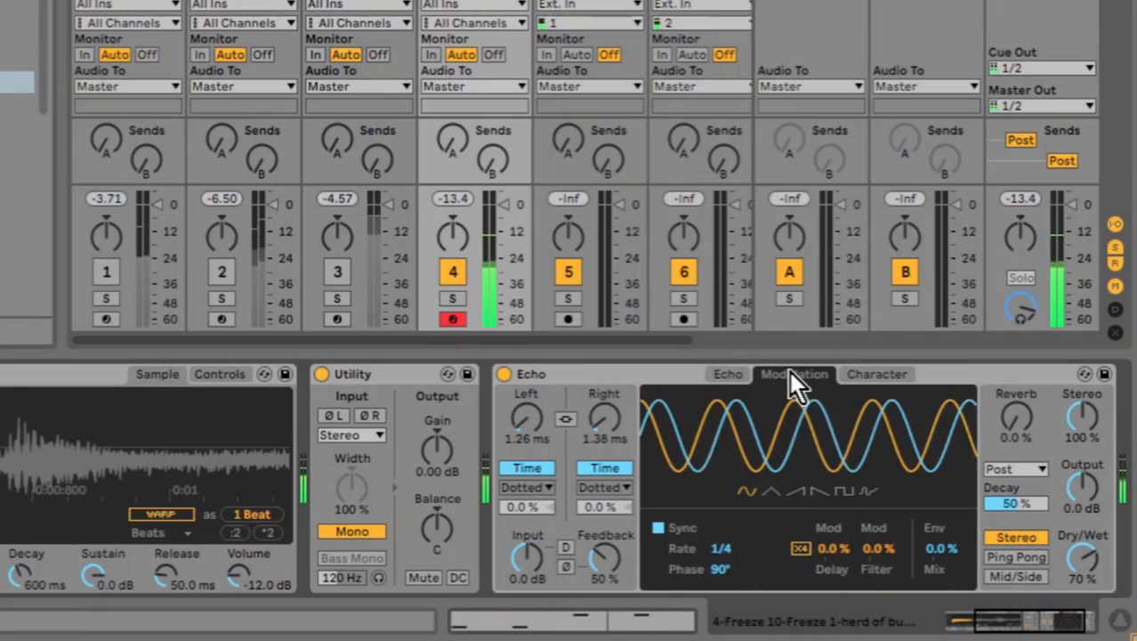
left_click_drag(605, 570, 606, 526)
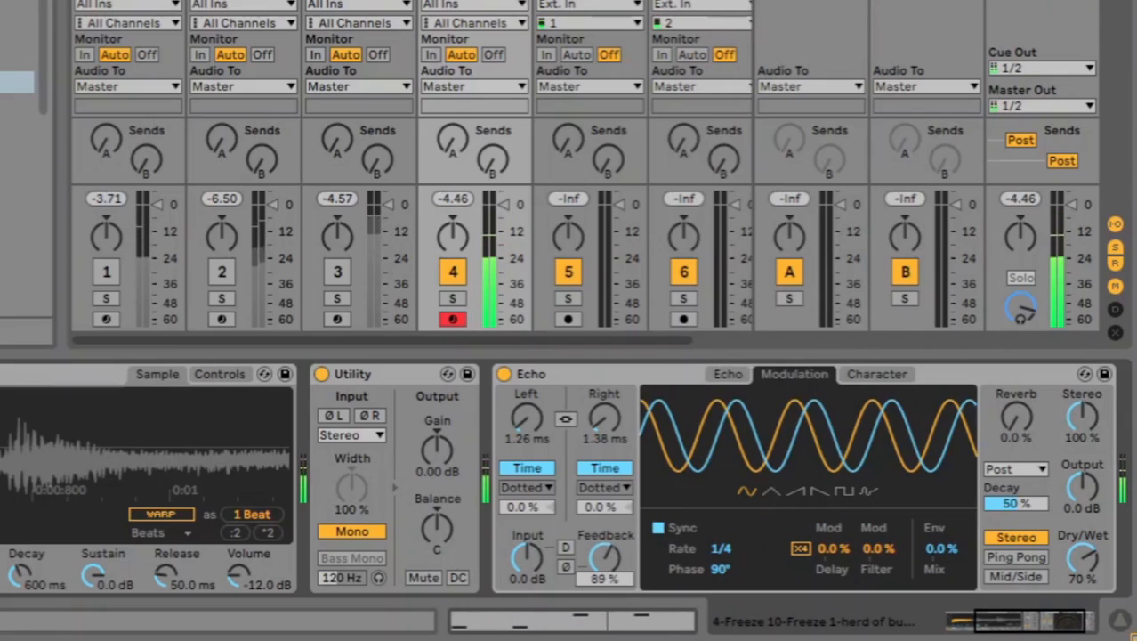
left_click_drag(841, 552, 840, 498)
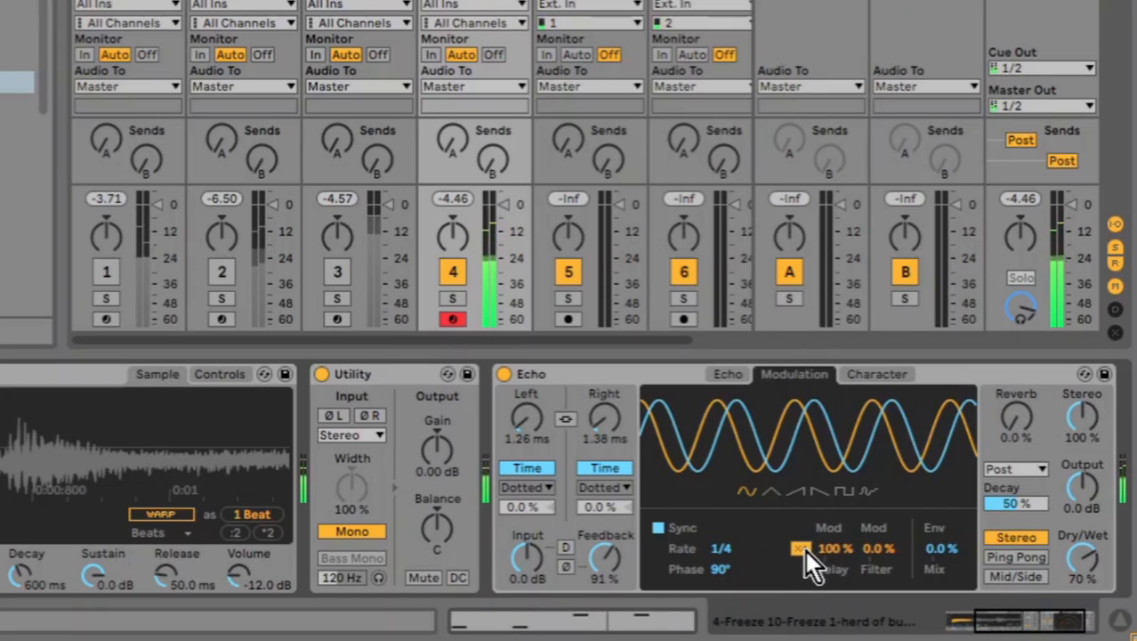
left_click(657, 529)
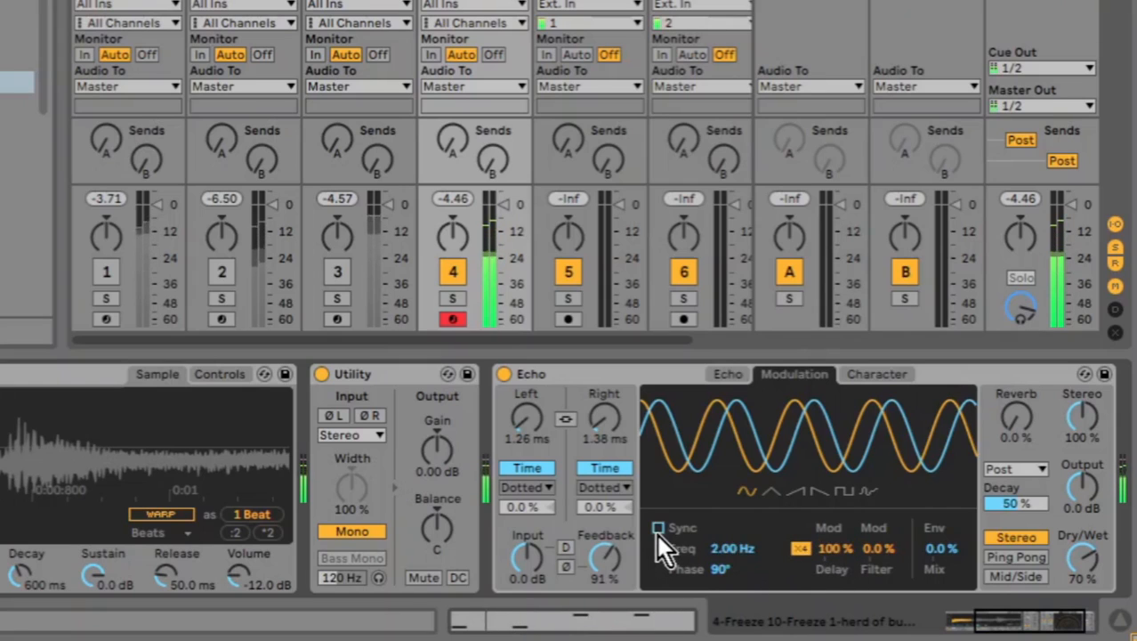
left_click_drag(744, 554, 744, 589)
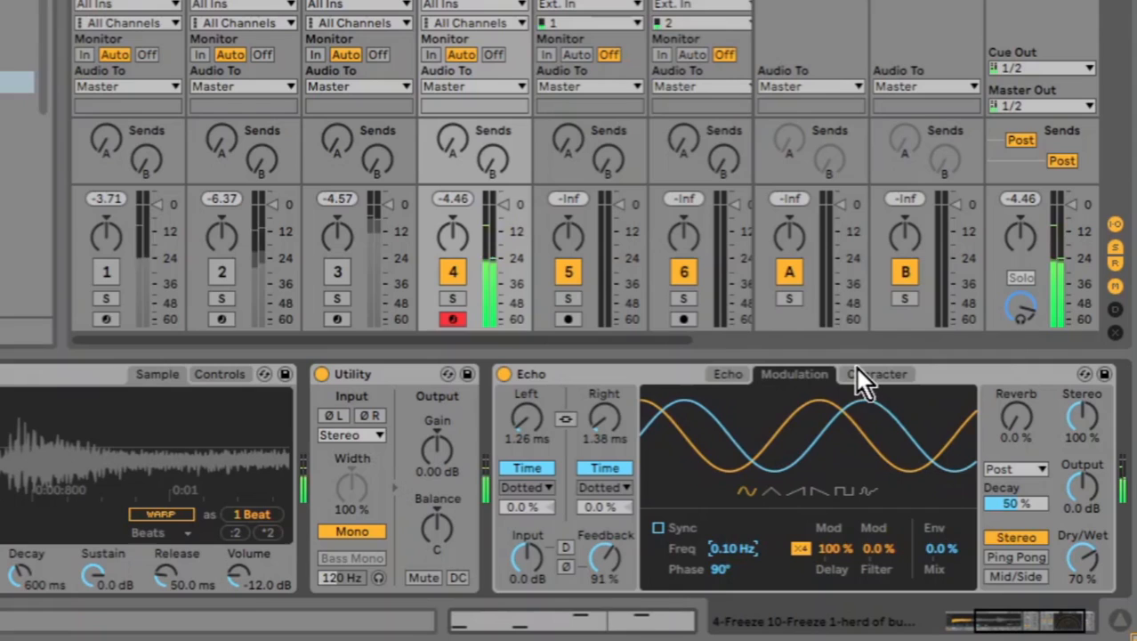
- Set the Echo's filter to a 214 Hz high-pass and a 2.62 kHz low-pass with 0.19 resonance, and reduce feedback to 54%
left_click(727, 375)
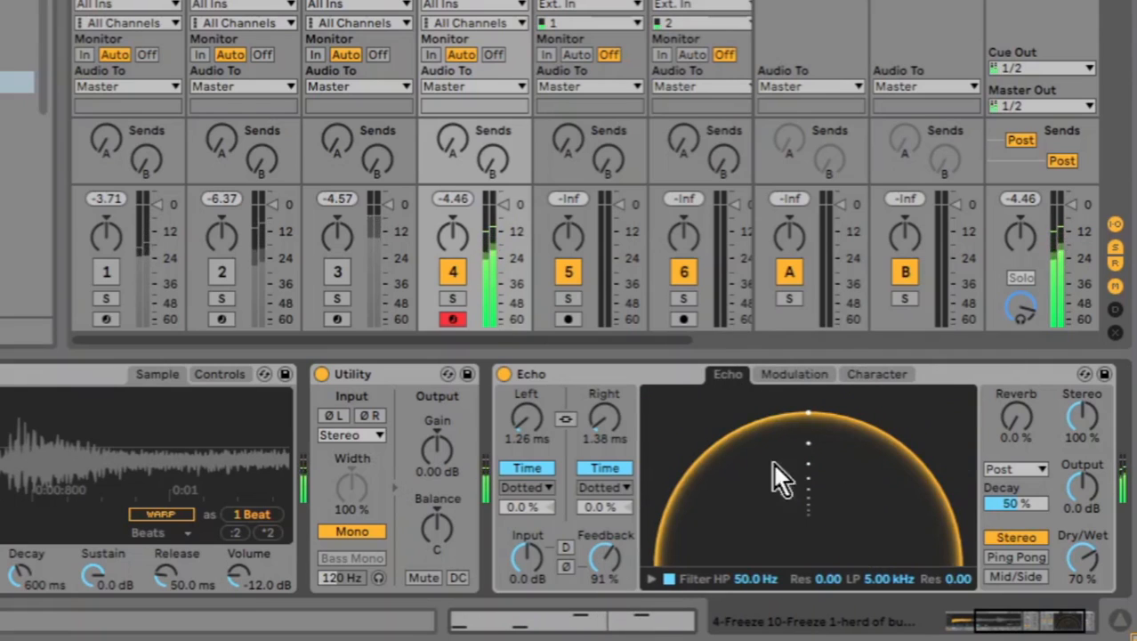
left_click(651, 580)
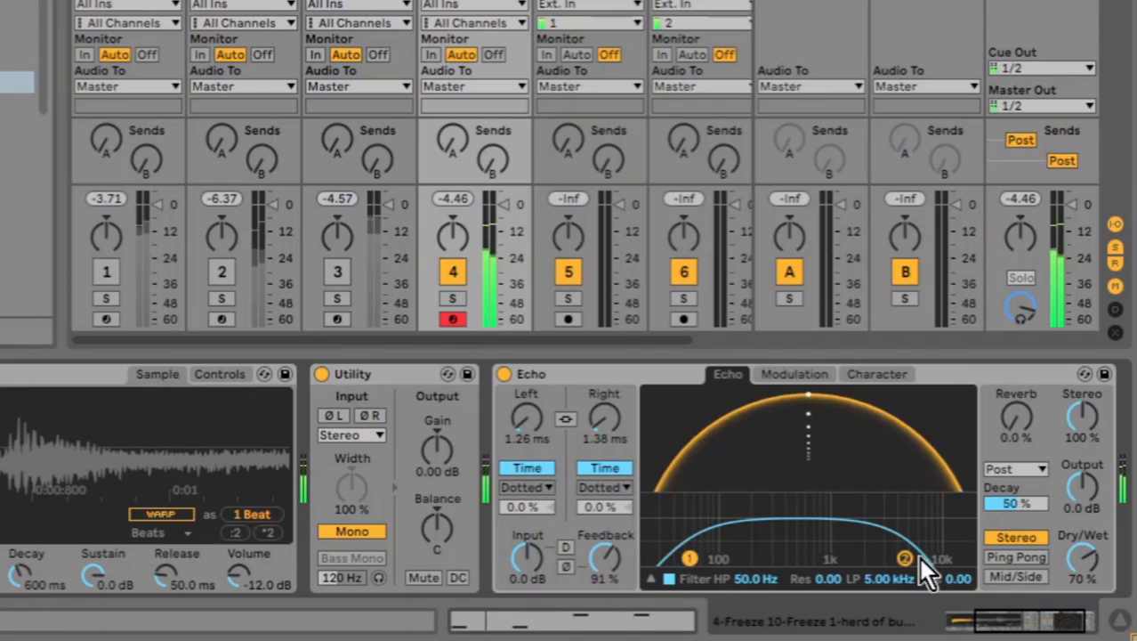
left_click_drag(904, 558, 875, 521)
left_click_drag(604, 554, 603, 588)
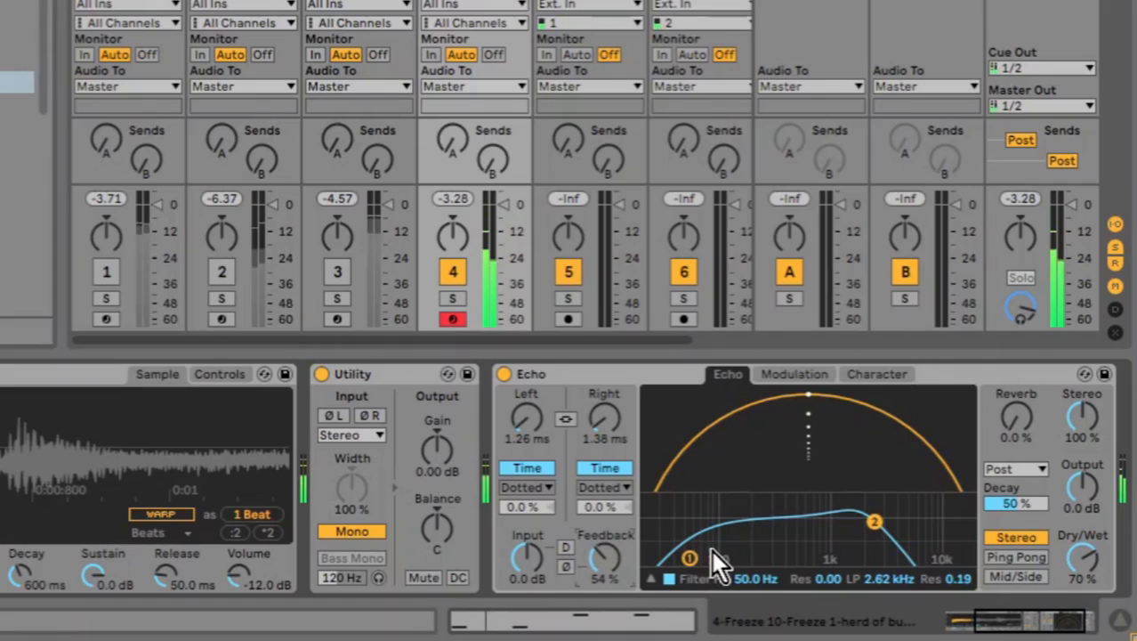
left_click_drag(693, 560, 758, 558)
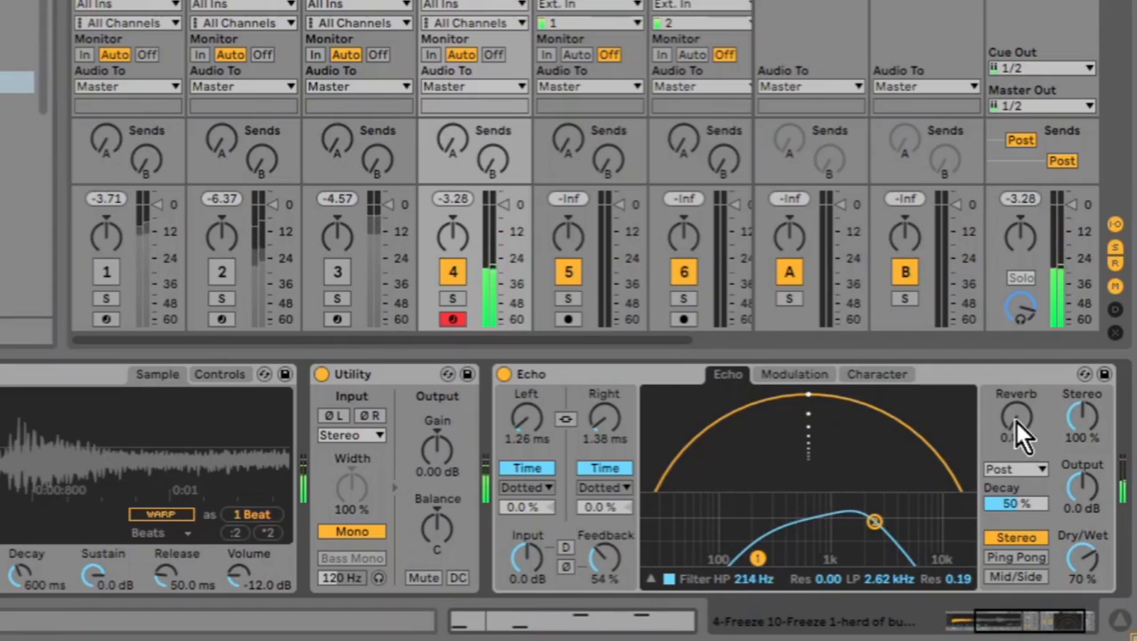
- Set the Echo's reverb amount to 71% with a decay of 58%
left_click_drag(1016, 421, 1015, 377)
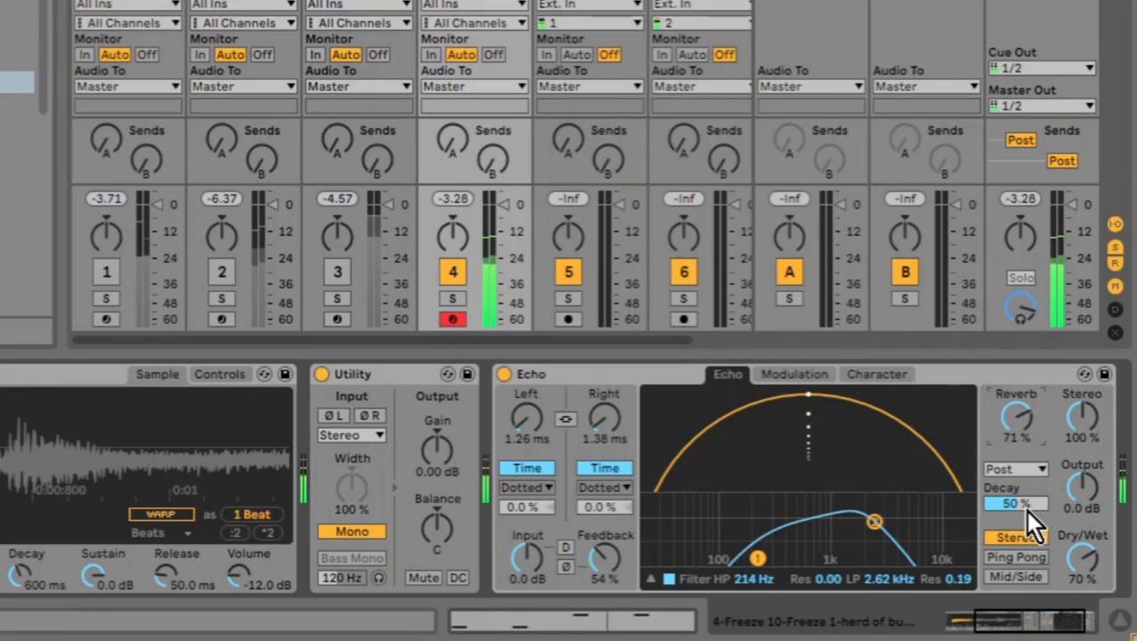
left_click_drag(1025, 510, 1026, 502)
mouse_move(607, 560)
left_mouse_down()
mouse_move(607, 521)
mouse_move(607, 558)
left_mouse_up()
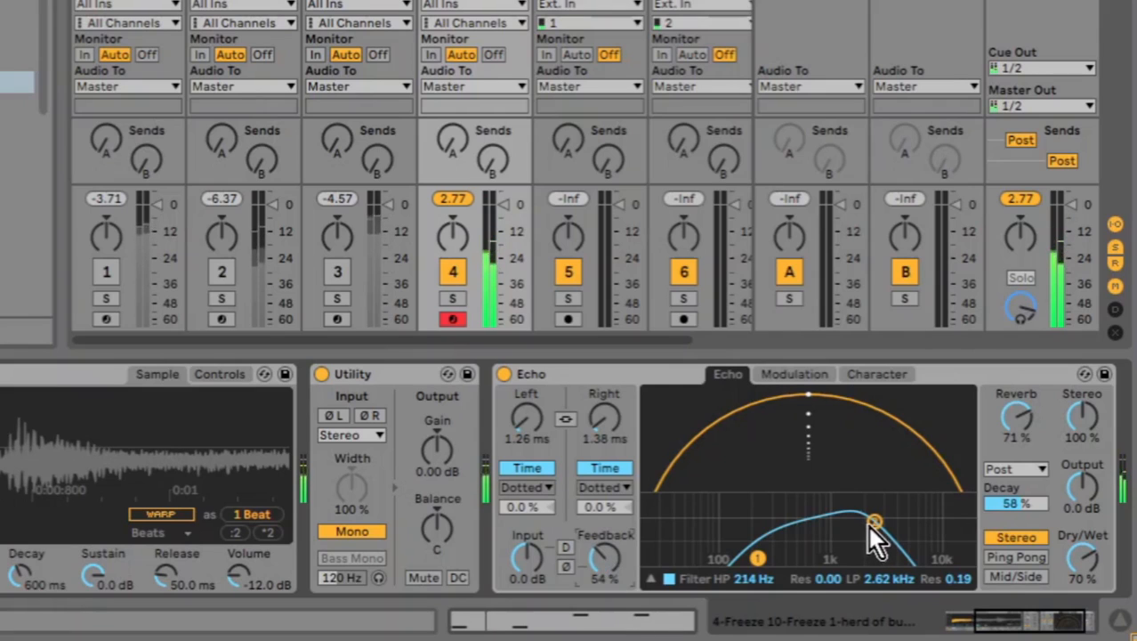
- Try a right delay time of about 24 ms in the Echo and return it to 1.38 ms
left_click_drag(601, 427, 602, 409)
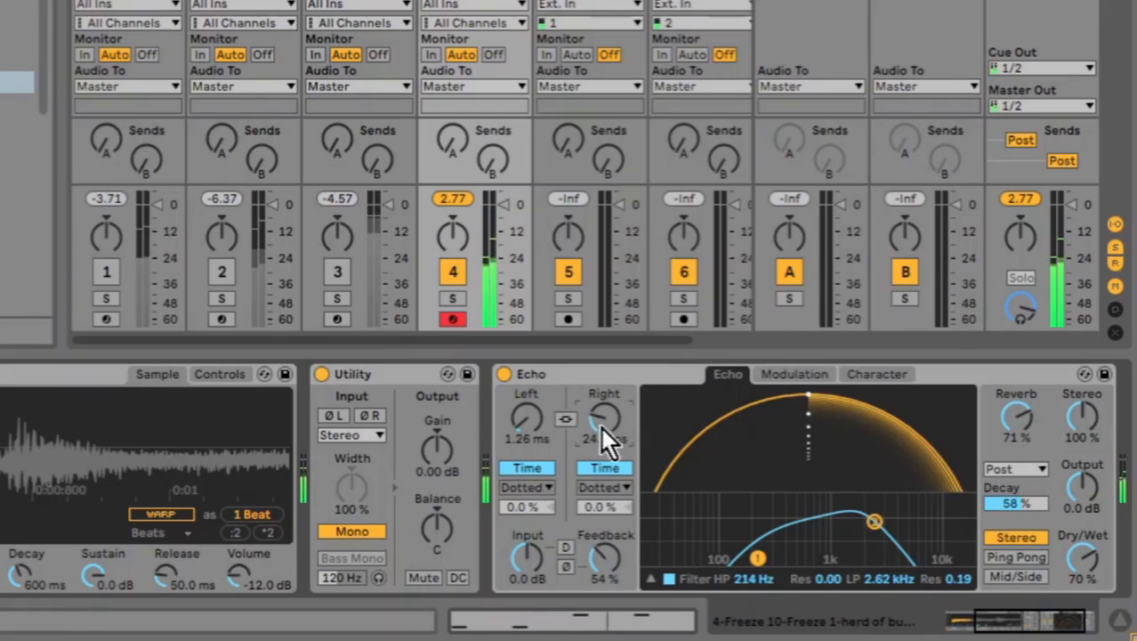
mouse_move(600, 564)
left_mouse_down()
mouse_move(600, 520)
mouse_move(600, 566)
left_mouse_up()
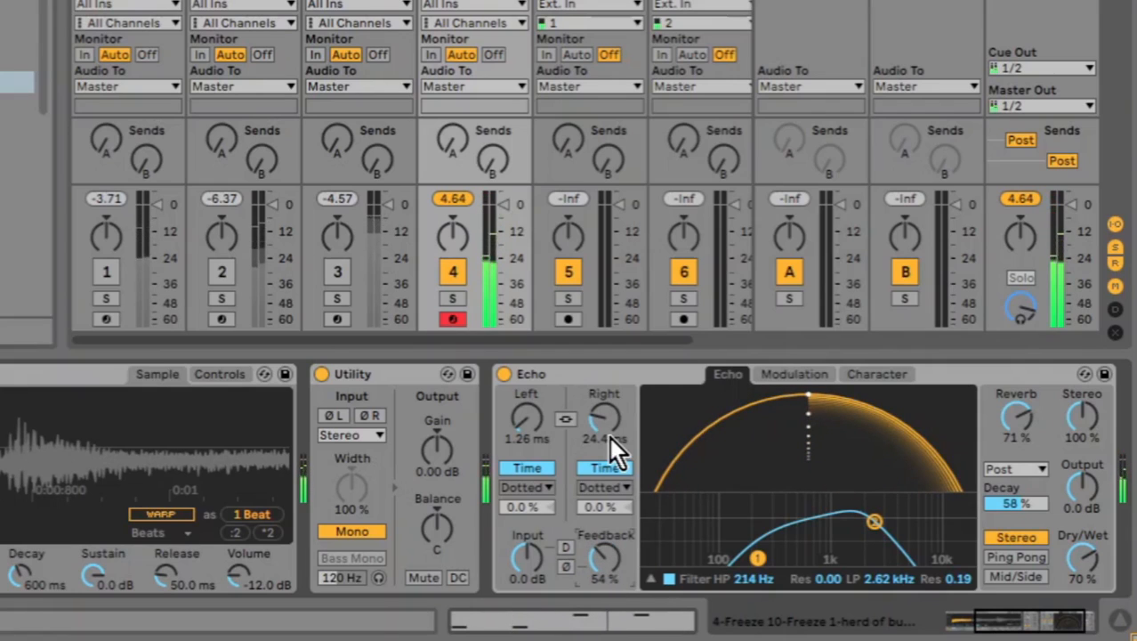
scroll(609, 437, "down", 5)
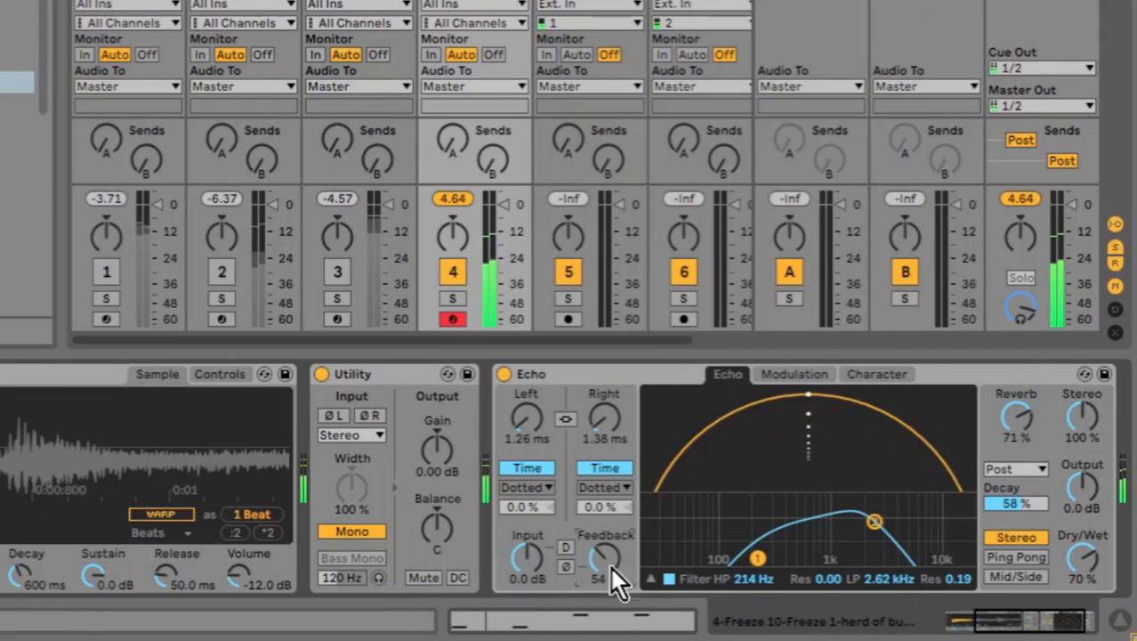
- Try the Echo's Ping Pong mode while raising feedback to 62%, and switch back to Stereo mode
mouse_move(610, 566)
left_mouse_down()
mouse_move(611, 529)
mouse_move(611, 567)
left_mouse_up()
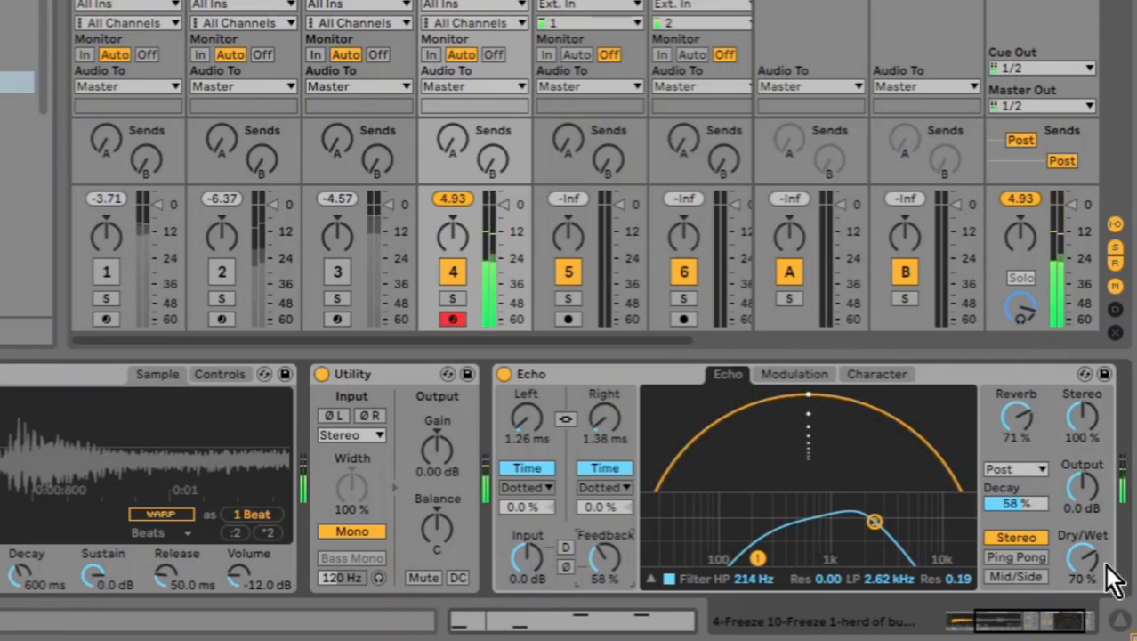
left_click(1034, 559)
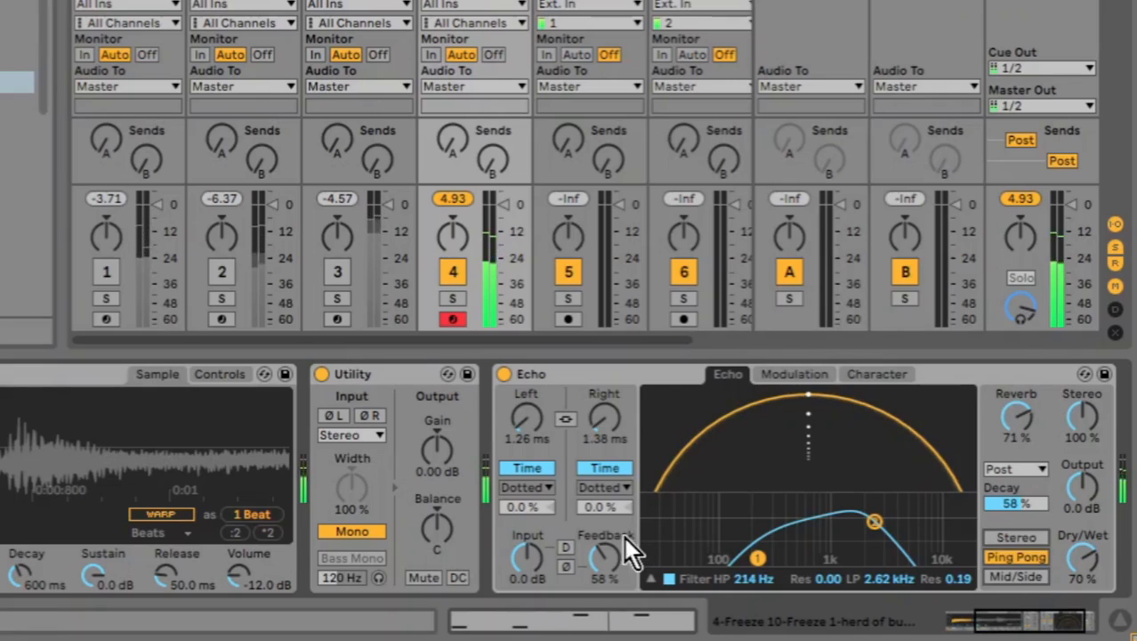
mouse_move(613, 552)
left_mouse_down()
mouse_move(613, 515)
mouse_move(613, 551)
left_mouse_up()
left_click(1017, 539)
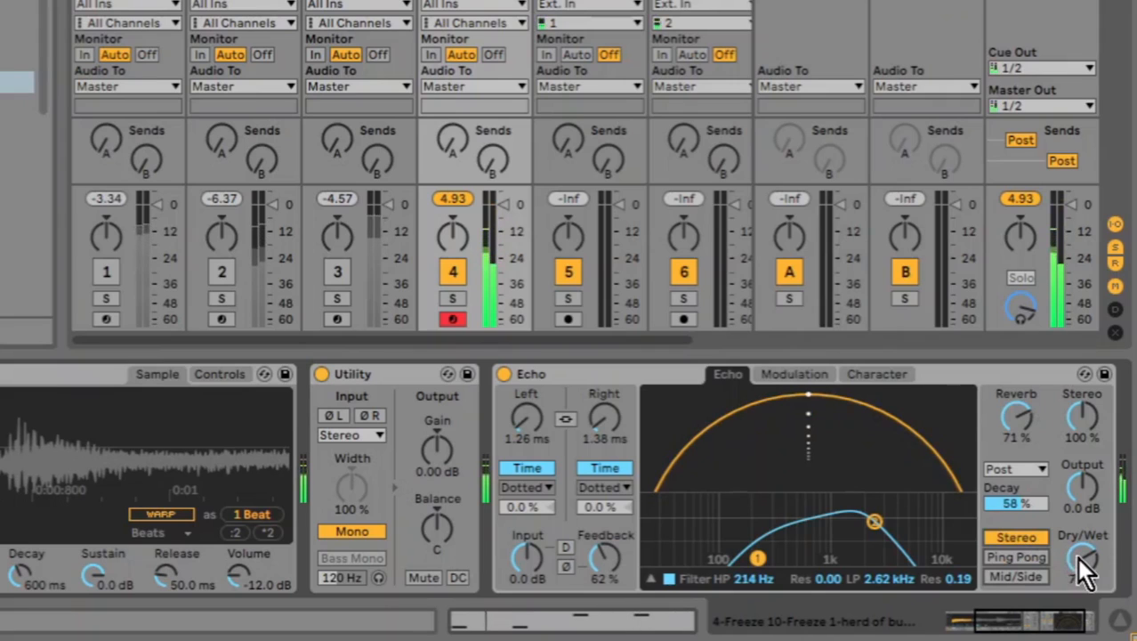
- Set the Echo's dry/wet mix to 17% and its feedback to 51%
left_click_drag(1079, 560, 1079, 610)
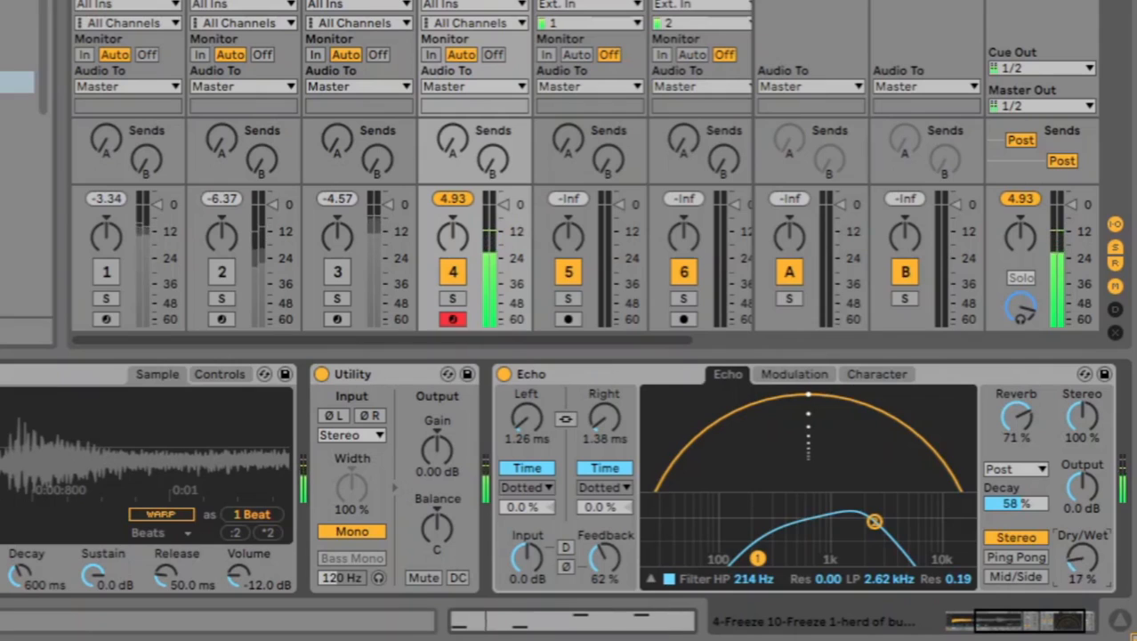
mouse_move(605, 563)
left_mouse_down()
mouse_move(605, 521)
mouse_move(605, 573)
left_mouse_up()
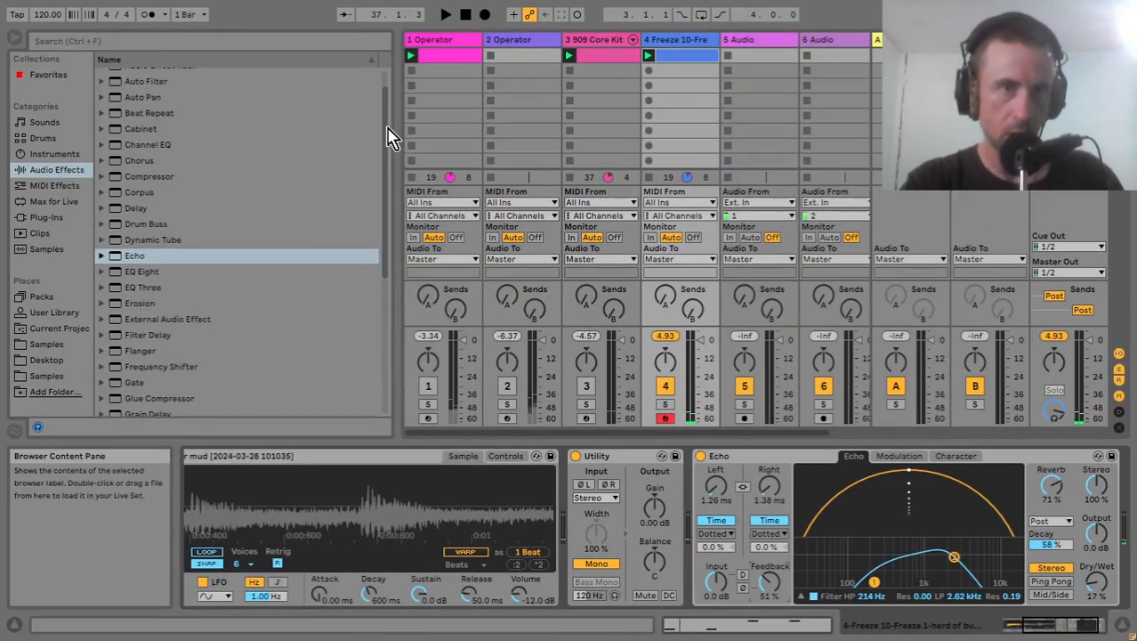
- Add a Delay effect after the Echo and set its feedback to 75%
scroll(391, 142, "down", 2)
scroll(385, 147, "up", 3)
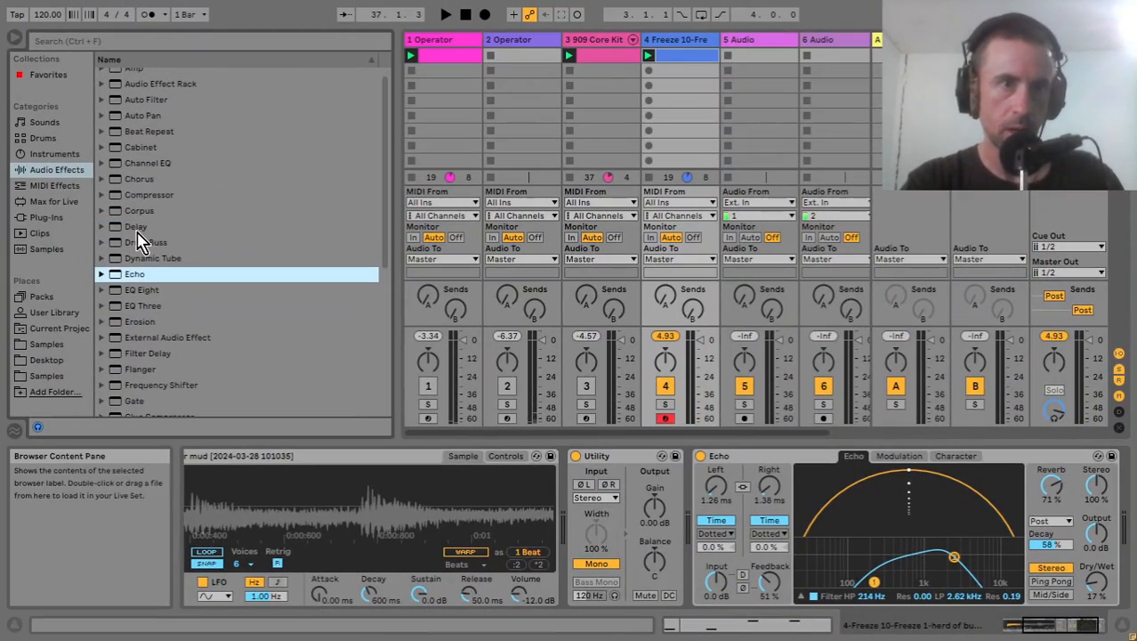
double_click(136, 228)
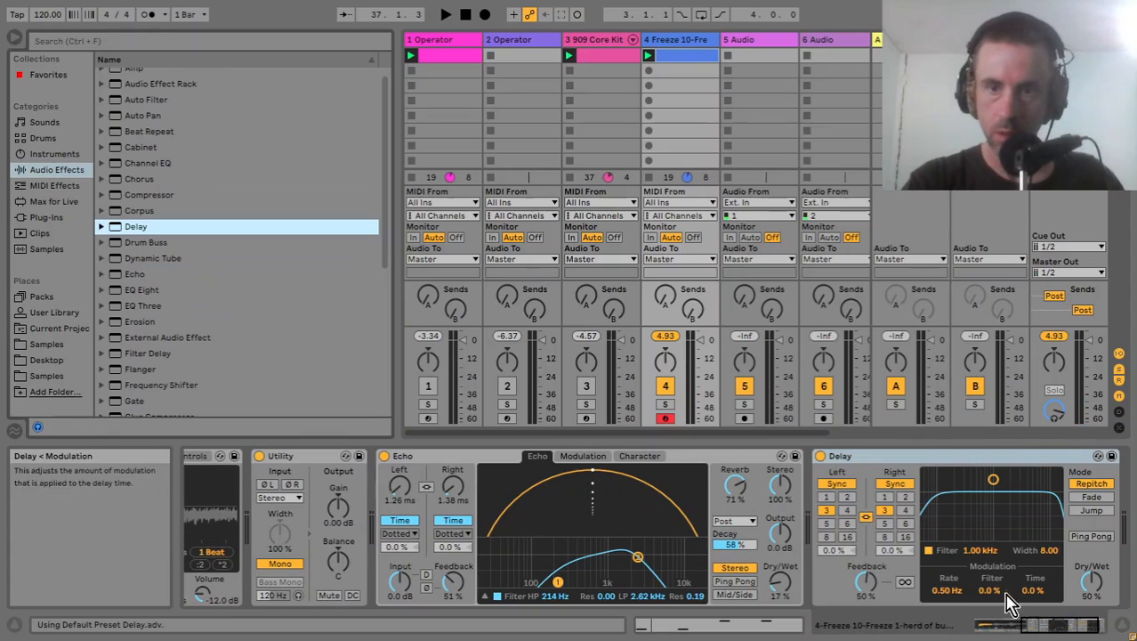
left_click_drag(868, 583, 869, 590)
- Play the set and sweep the Echo's feedback up to 101%, finishing at 45%
key("space")
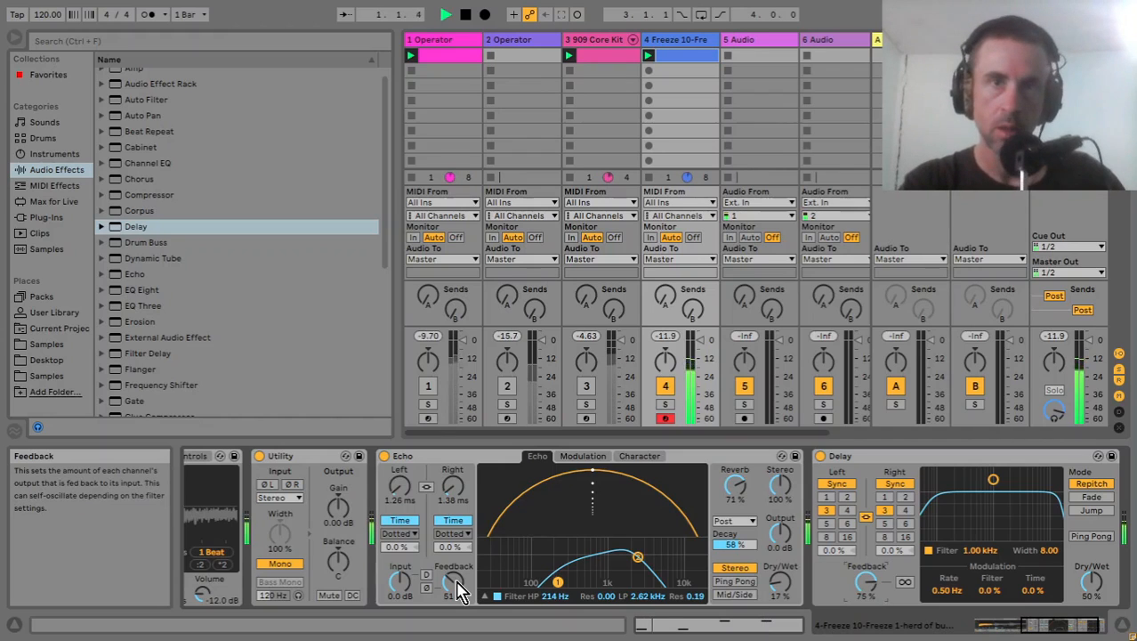
left_click_drag(458, 592, 458, 565)
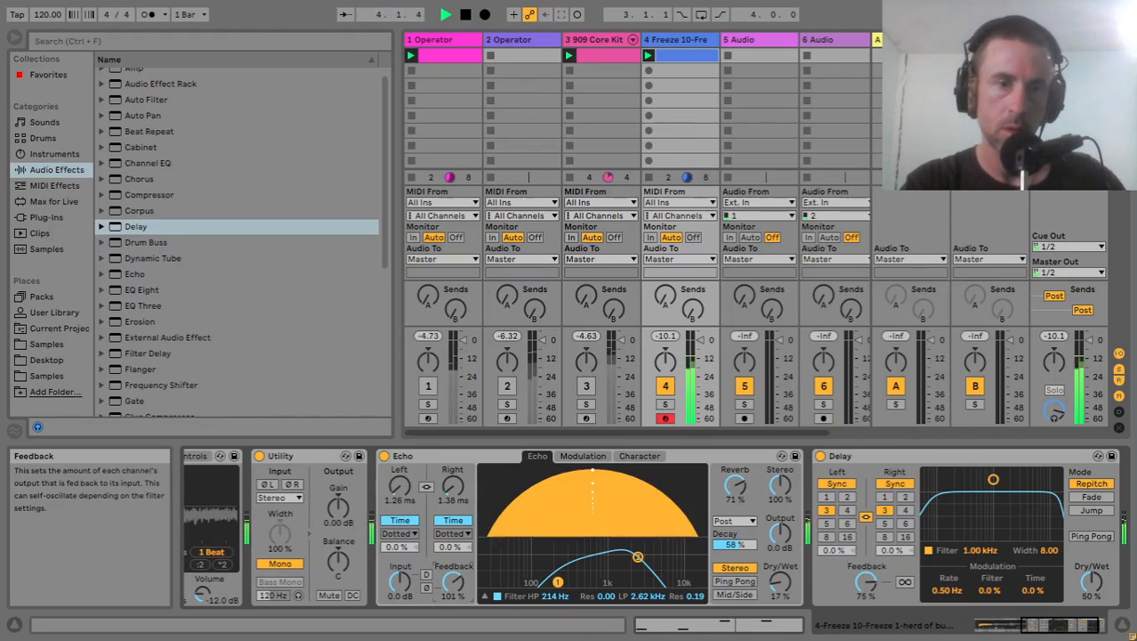
left_click_drag(453, 580, 453, 591)
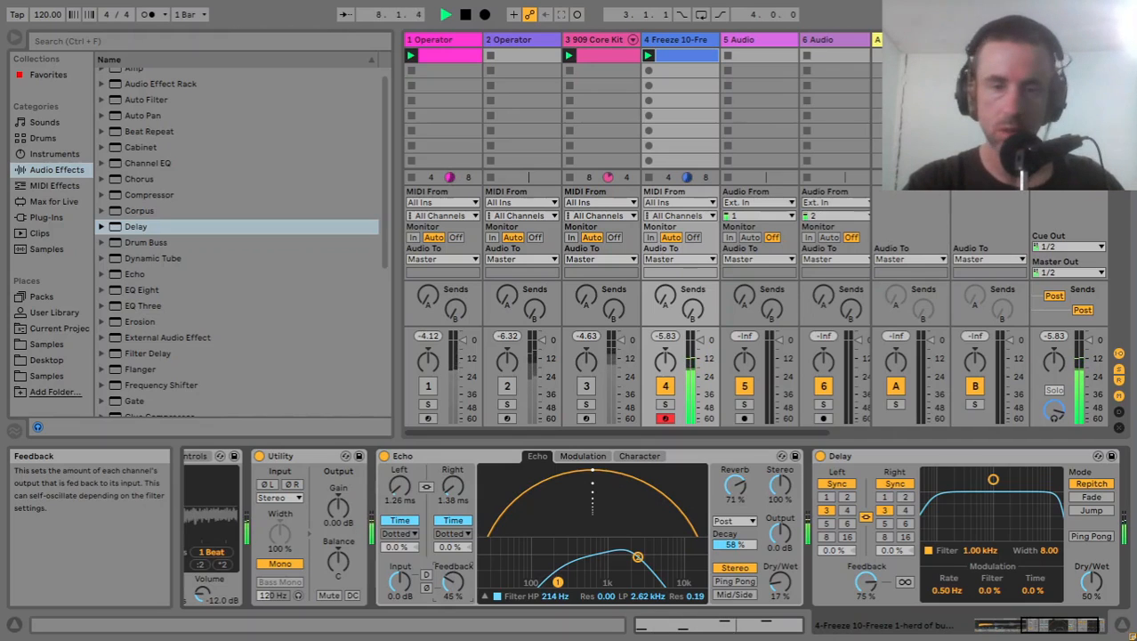
- Try a triangle waveform for the Echo's modulation and set the Echo's feedback to 50%
left_click_drag(453, 580, 453, 552)
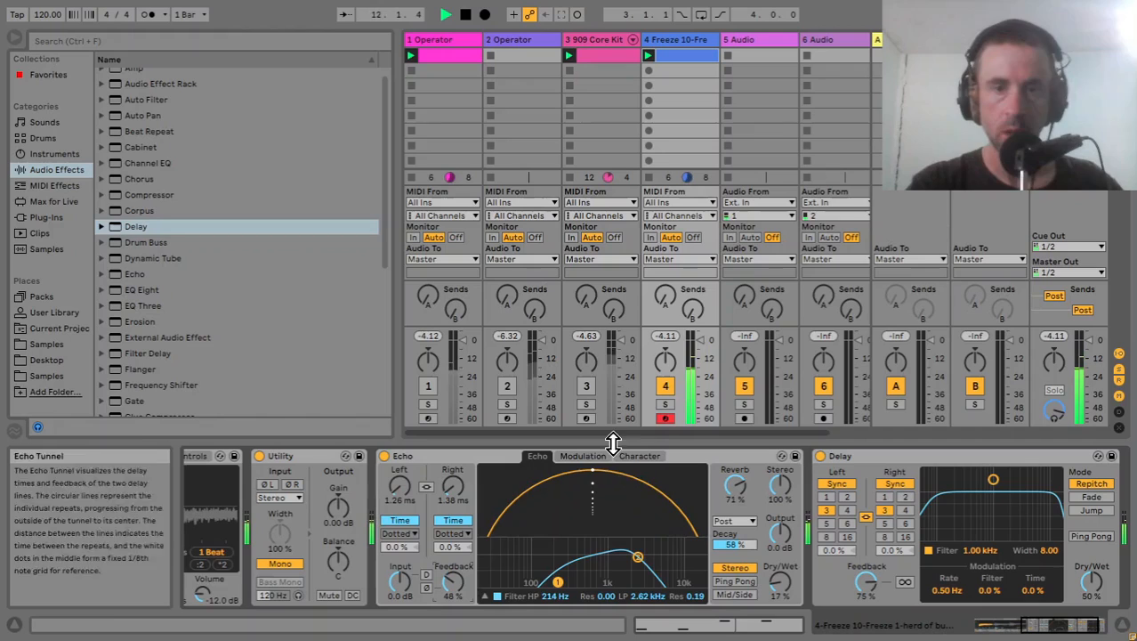
left_click(594, 461)
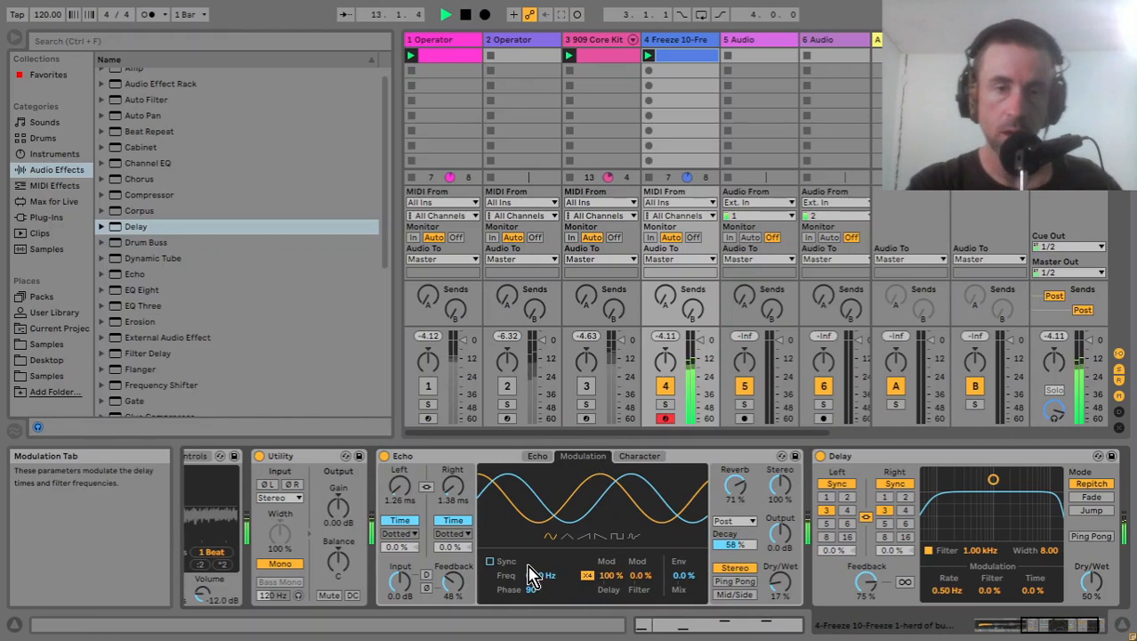
left_click(572, 539)
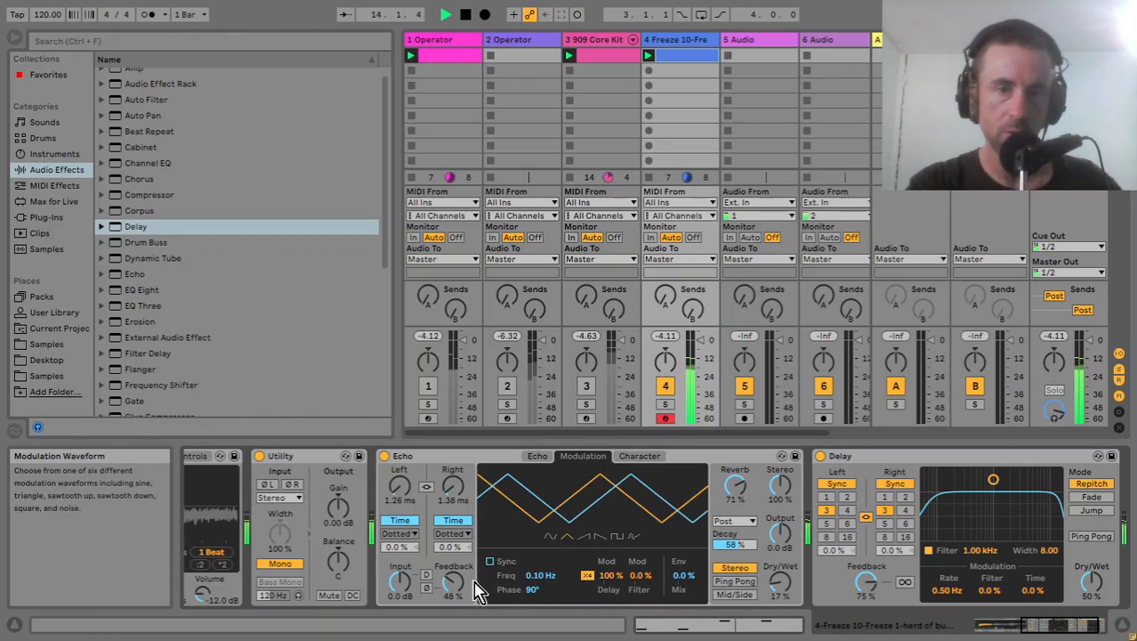
mouse_move(453, 580)
left_mouse_down()
mouse_move(453, 562)
mouse_move(453, 590)
left_mouse_up()
- Set the Echo's modulation to a square wave at 1.29 Hz, sweeping the feedback up to 106% and back down to 36%
left_click(618, 537)
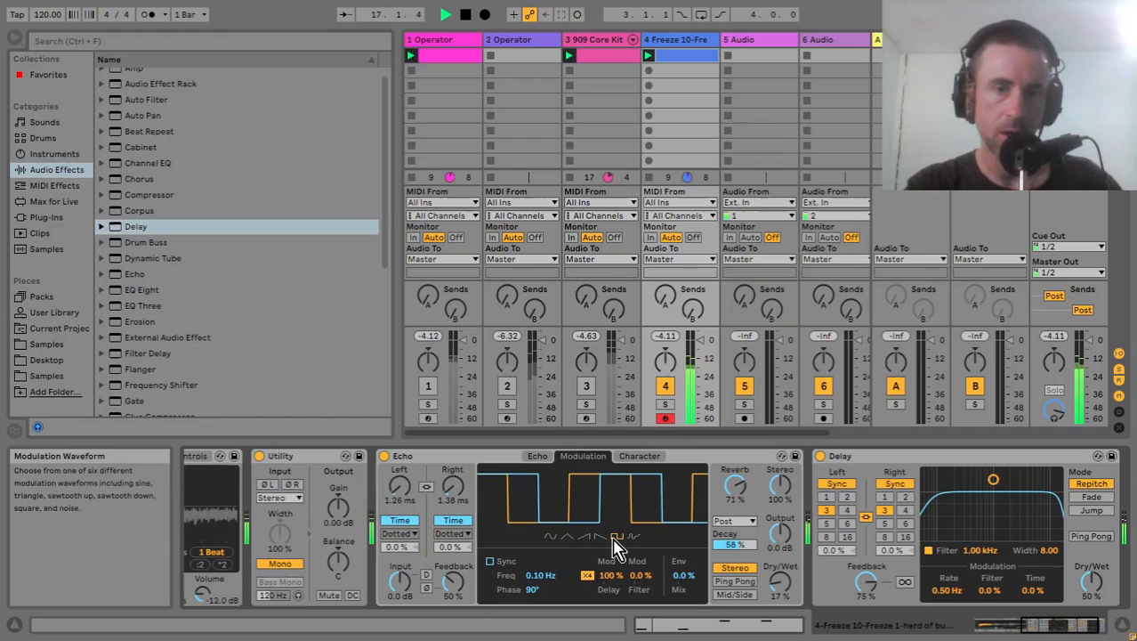
mouse_move(550, 577)
left_mouse_down()
mouse_move(550, 543)
mouse_move(550, 564)
left_mouse_up()
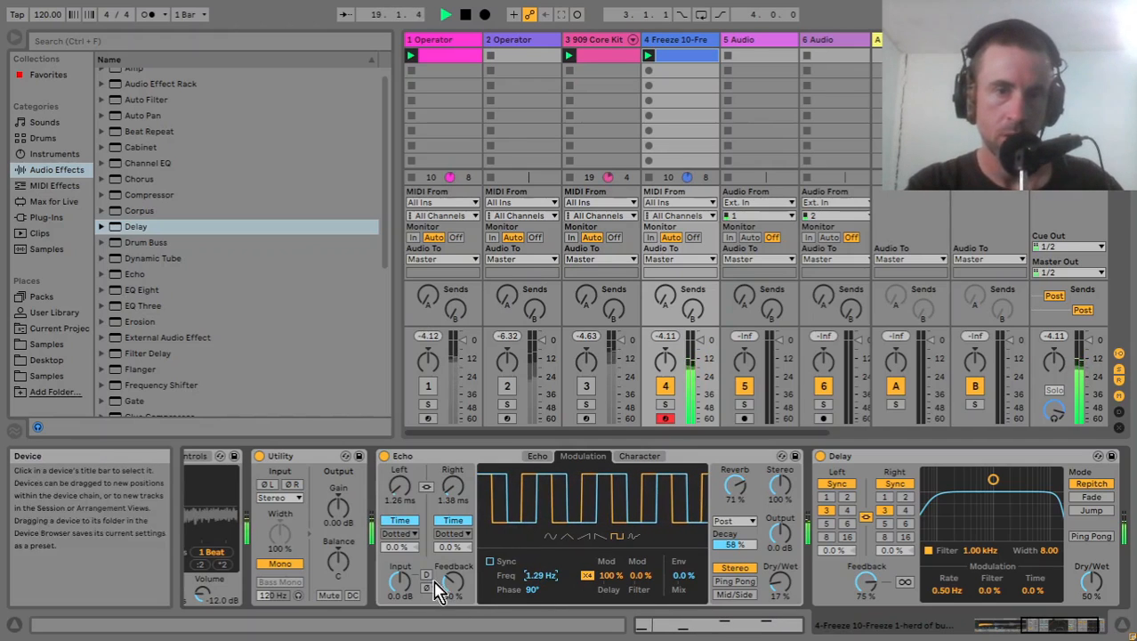
mouse_move(454, 590)
left_mouse_down()
mouse_move(454, 574)
mouse_move(454, 593)
left_mouse_up()
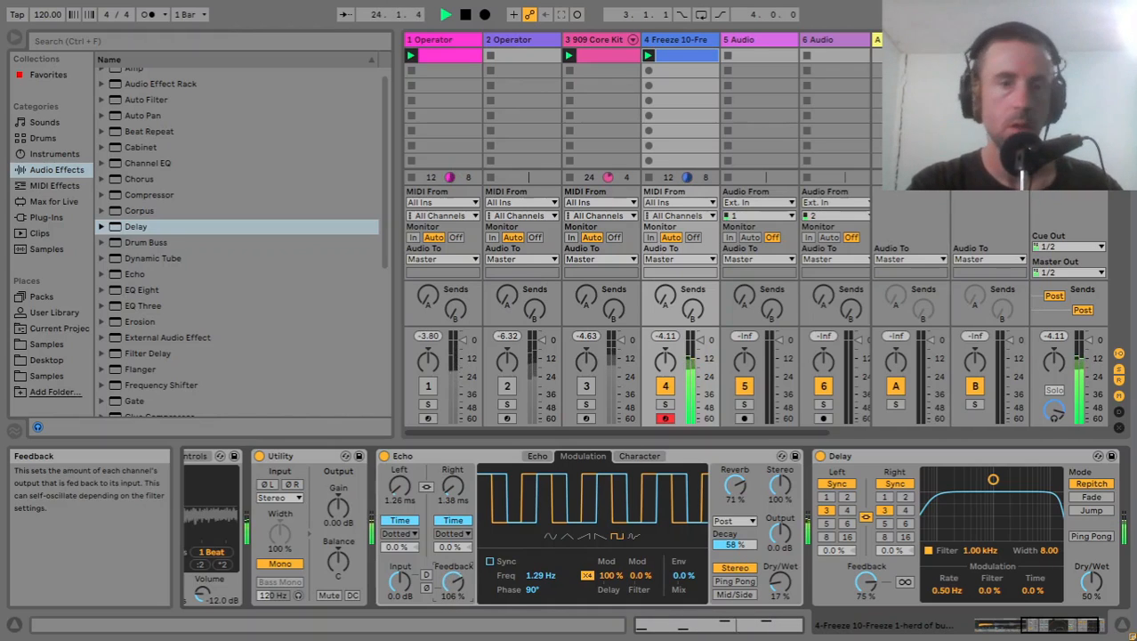
left_click_drag(454, 592, 454, 580)
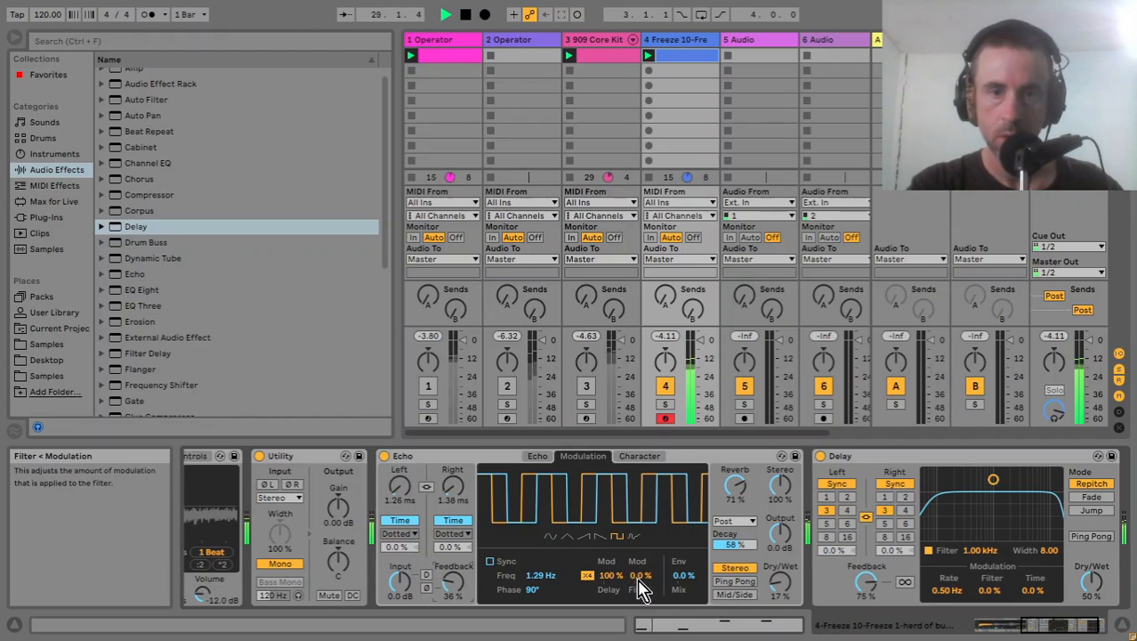
- Change the Echo's modulation waveform to sawtooth down and sweep the feedback between about 49% and 83%
left_click(600, 536)
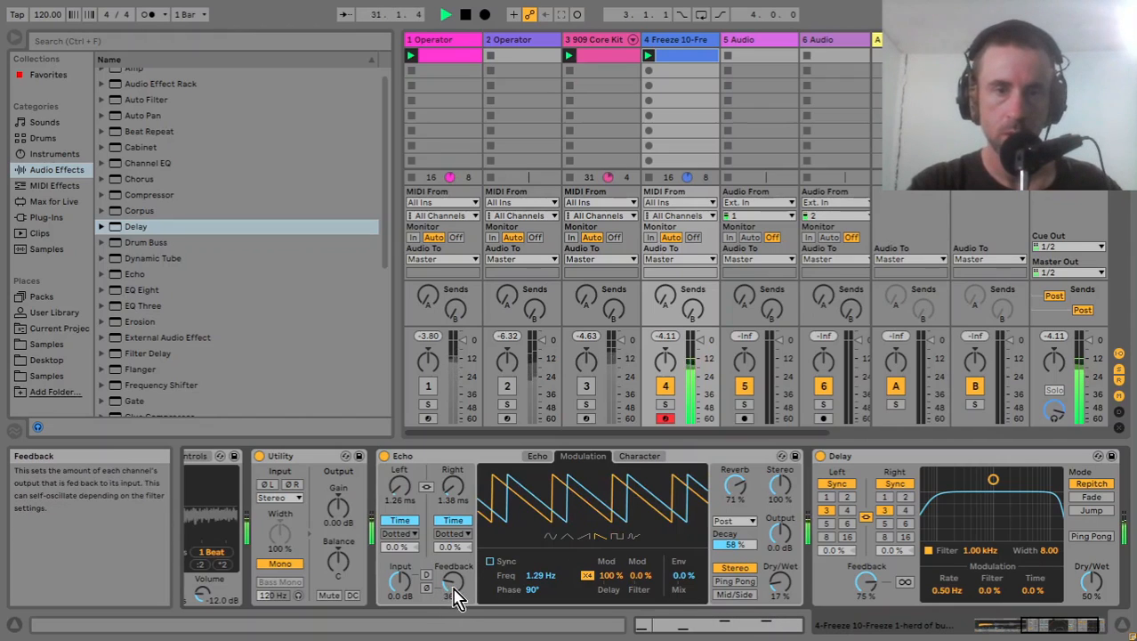
mouse_move(453, 591)
left_mouse_down()
mouse_move(452, 578)
mouse_move(453, 590)
left_mouse_up()
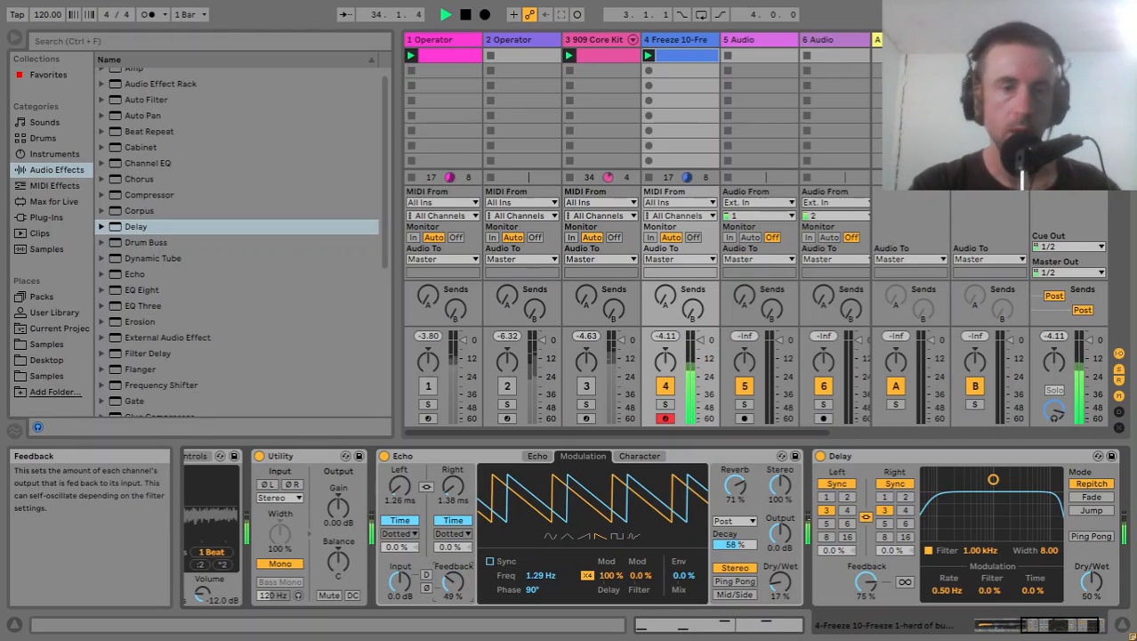
left_click_drag(453, 589, 453, 583)
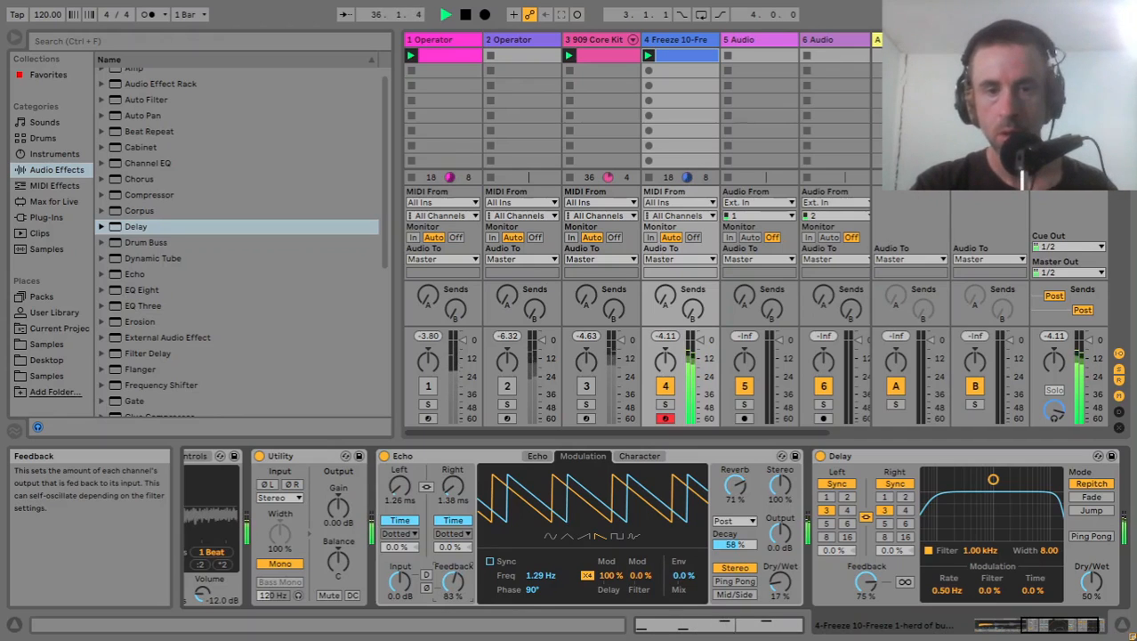
left_click_drag(453, 583, 453, 594)
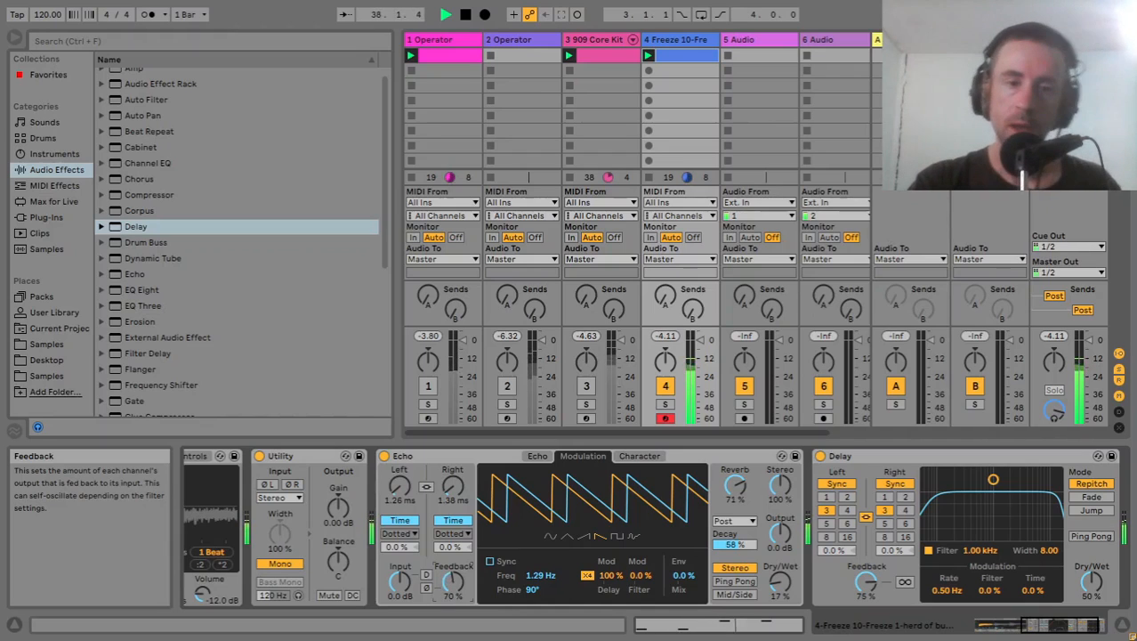
left_click_drag(453, 583, 453, 609)
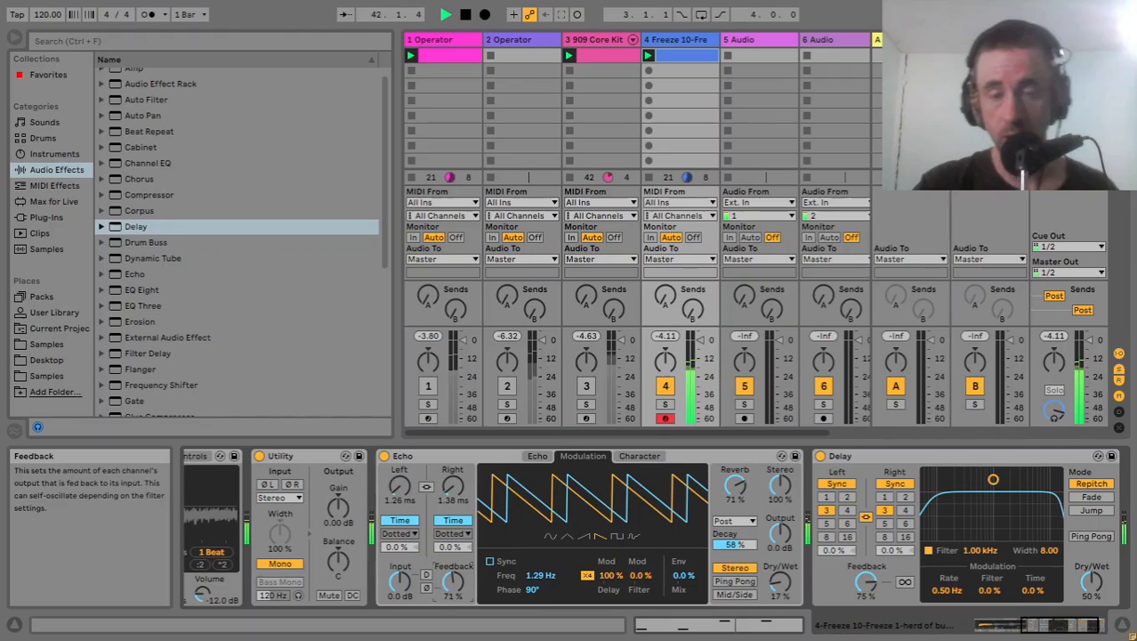
left_click_drag(453, 582, 456, 597)
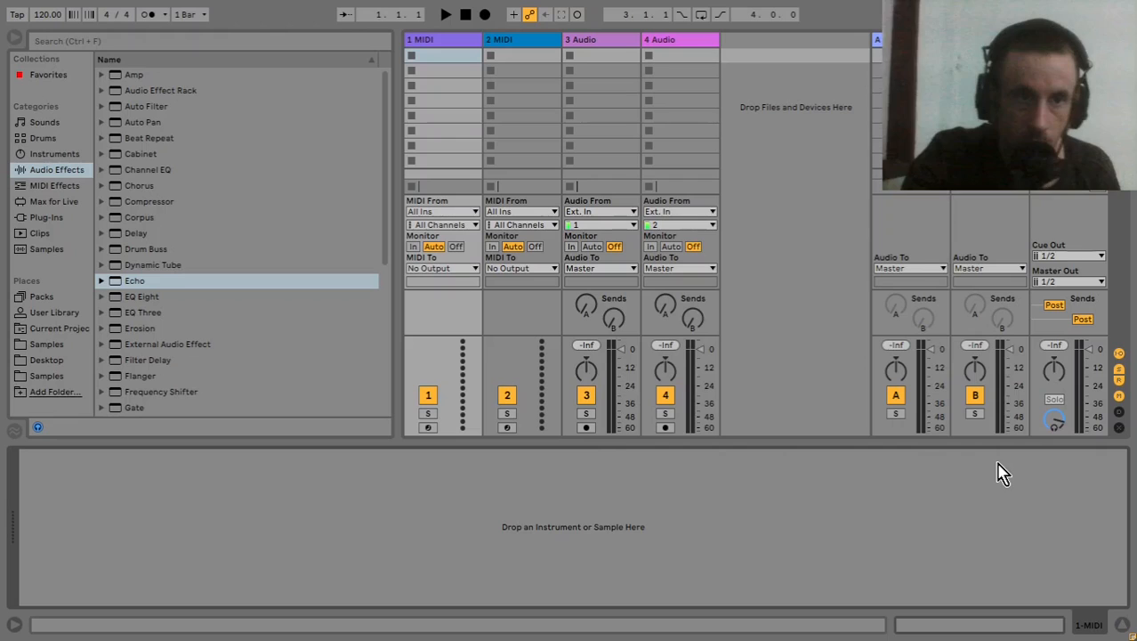
- In the new set, add an Echo effect and an Operator instrument to the first MIDI track
double_click(115, 282)
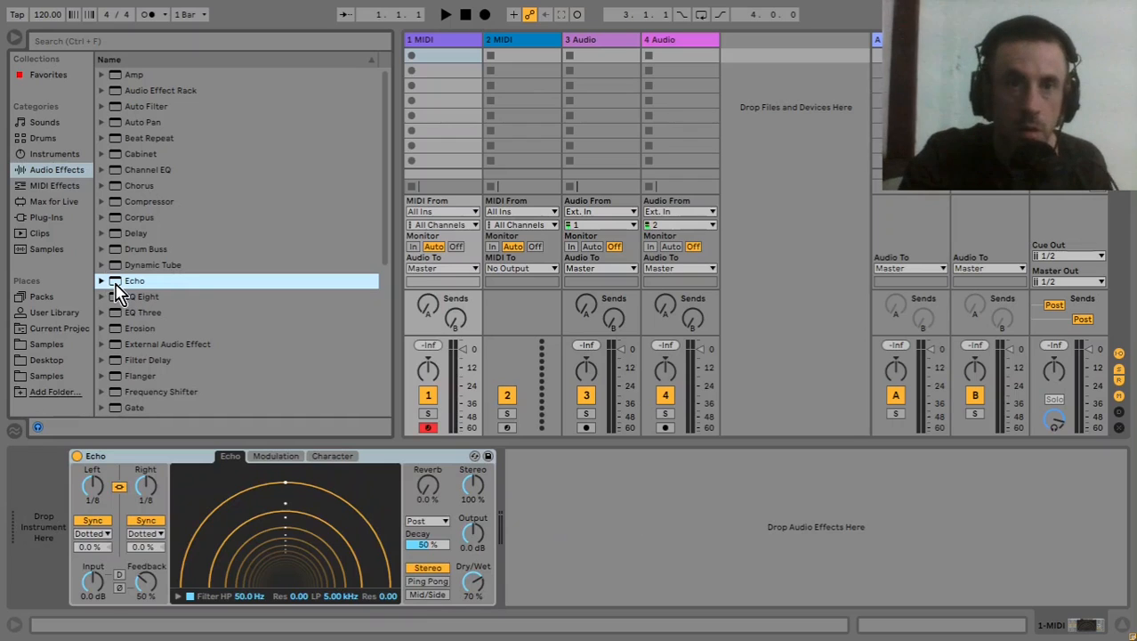
left_click(48, 153)
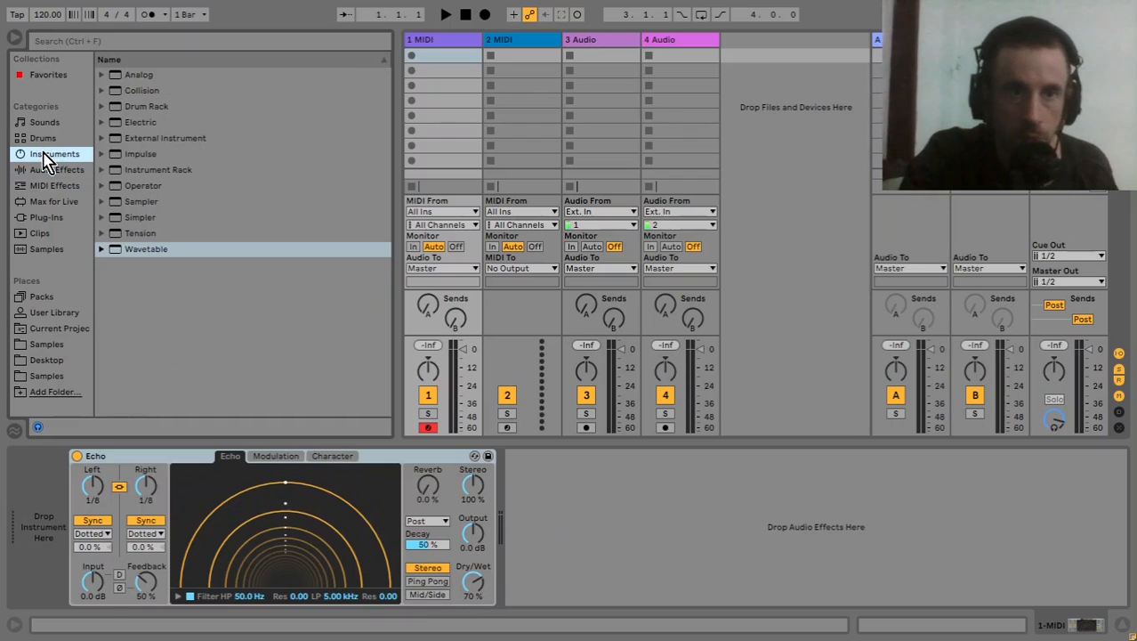
double_click(138, 188)
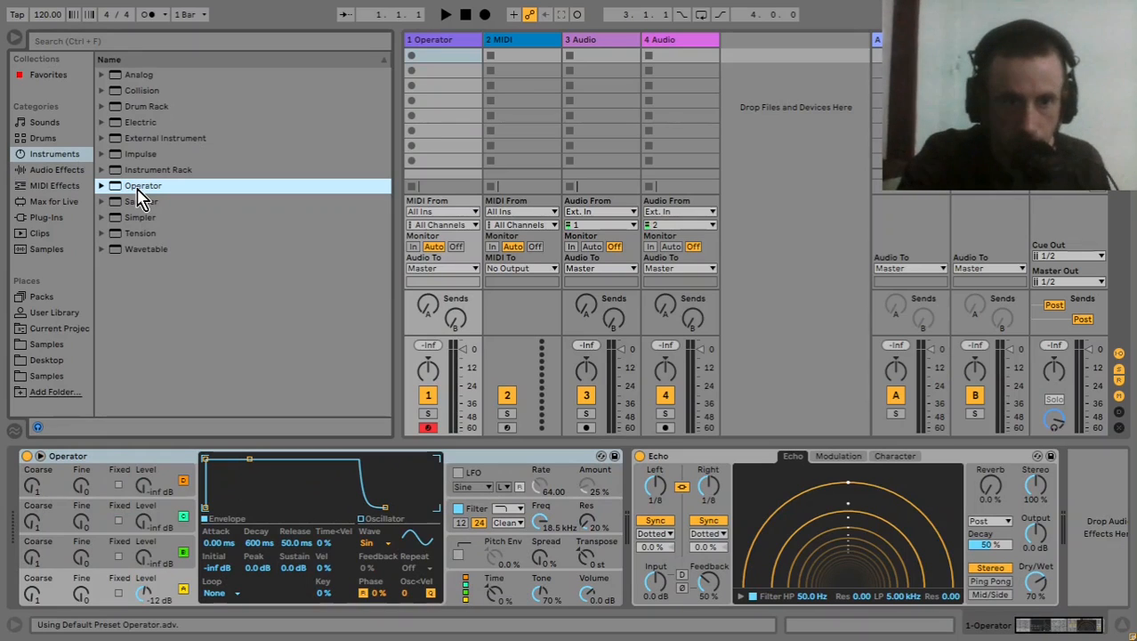
- Create a one-bar MIDI clip on the Operator track containing a single half-bar F0 note
left_click(432, 56)
double_click(431, 56)
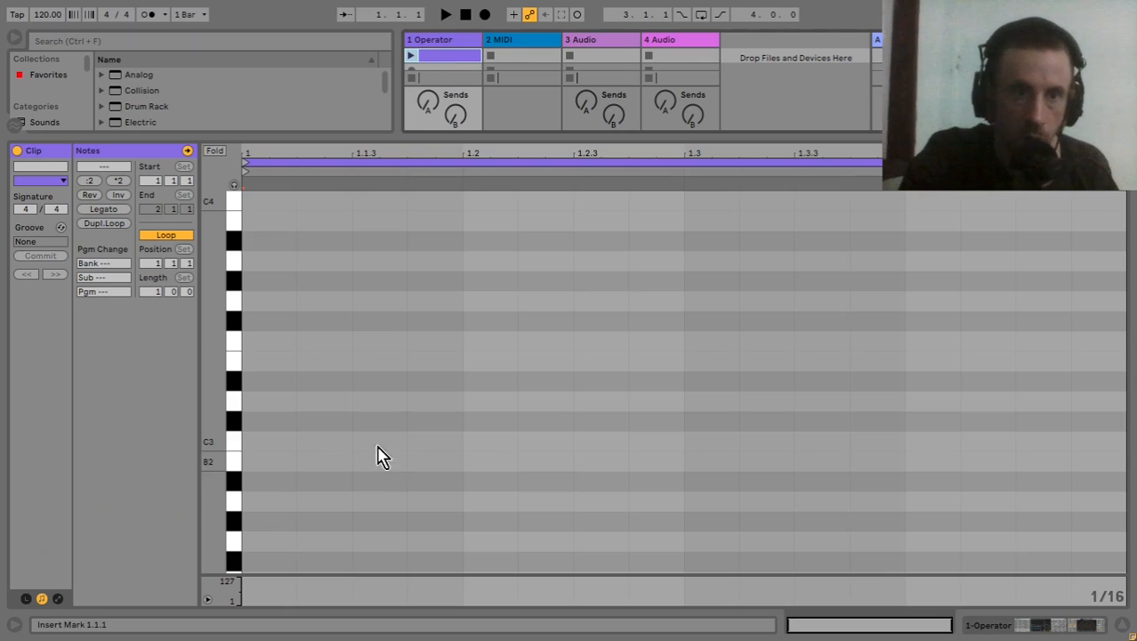
double_click(267, 342)
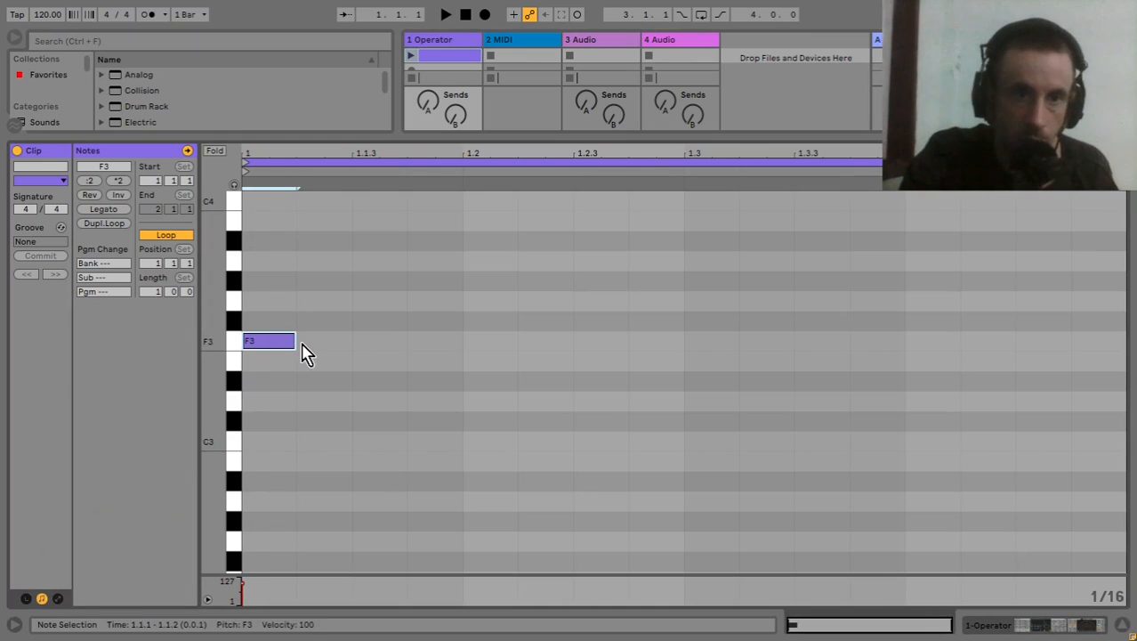
left_click(105, 210)
left_click_drag(413, 296, 434, 388)
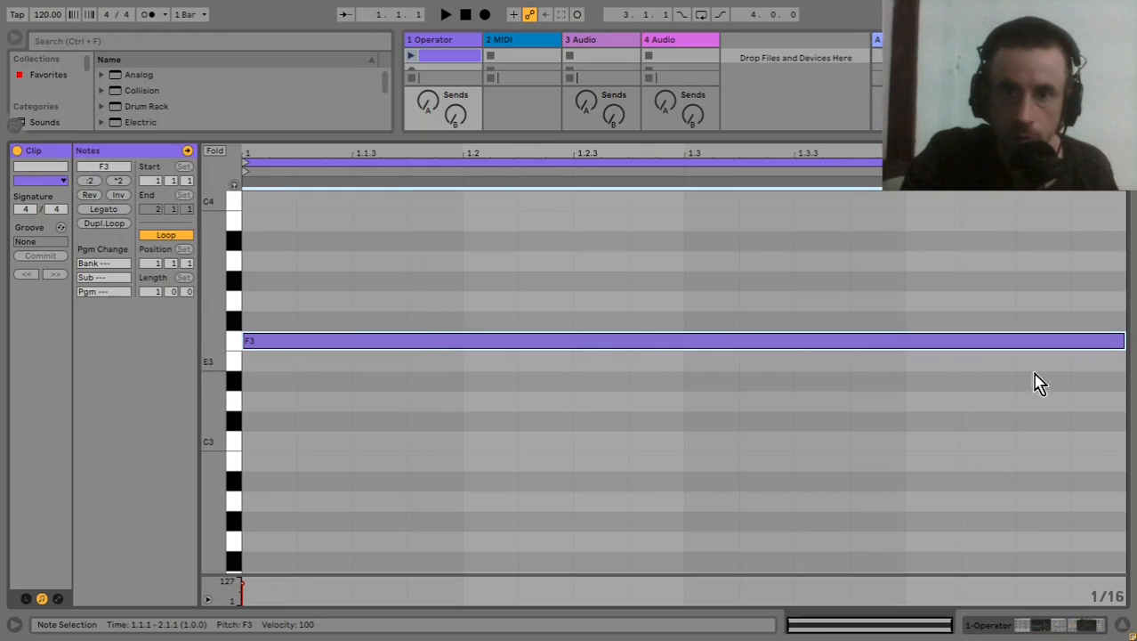
left_click_drag(1122, 343, 681, 349)
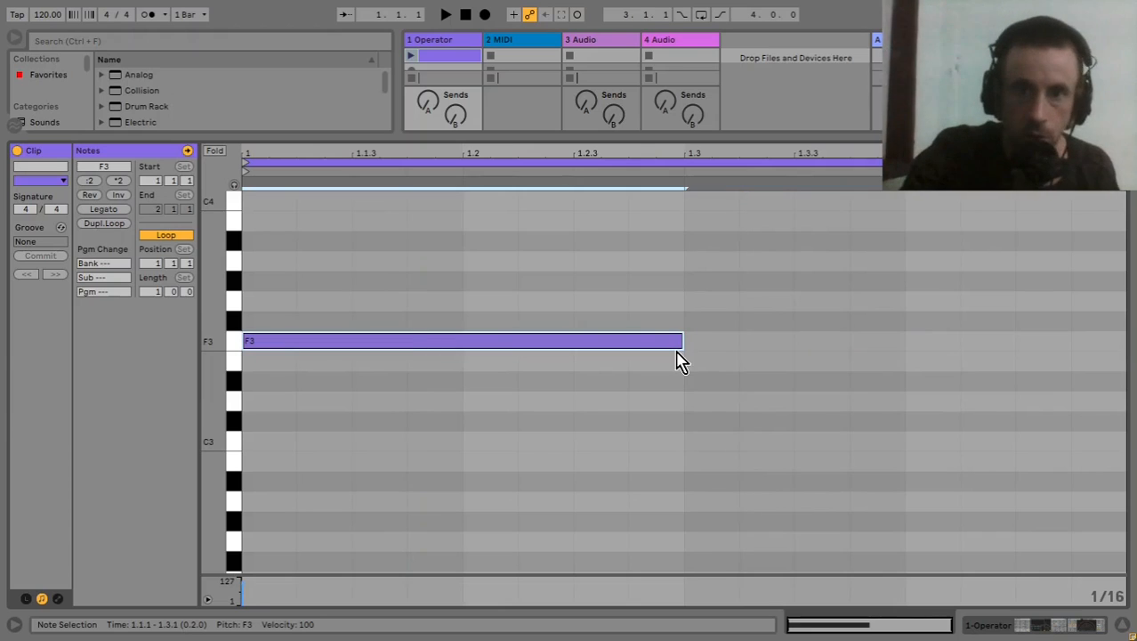
key("shift+Down")
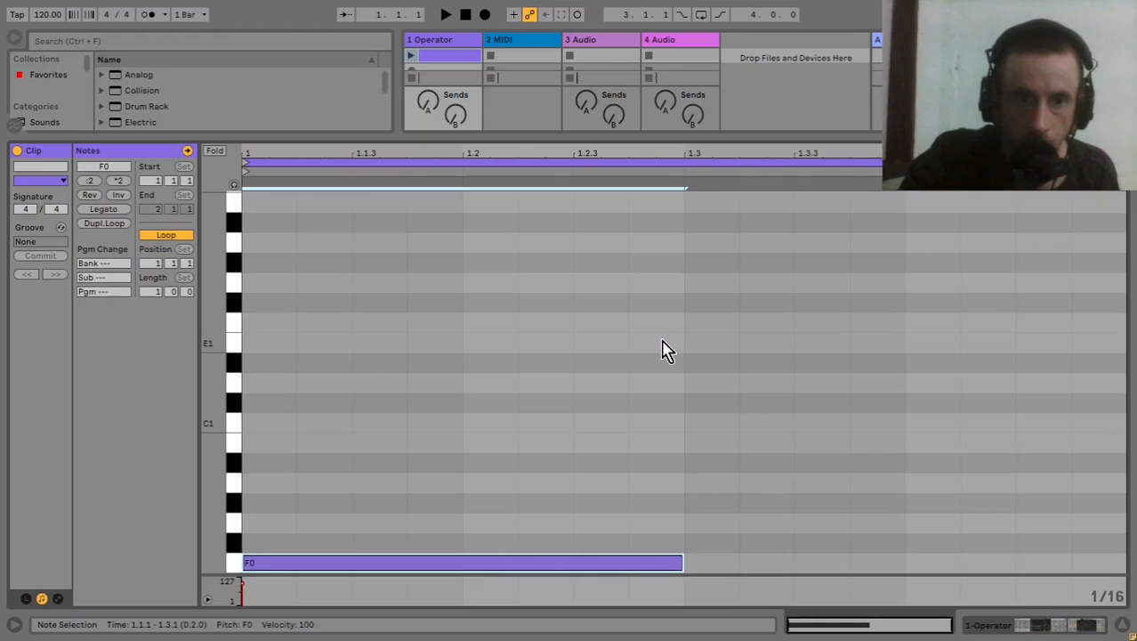
- Play the clip, boost the Echo's input to 27 dB with the D option on, and lower its output to -7.5 dB
left_click(411, 57)
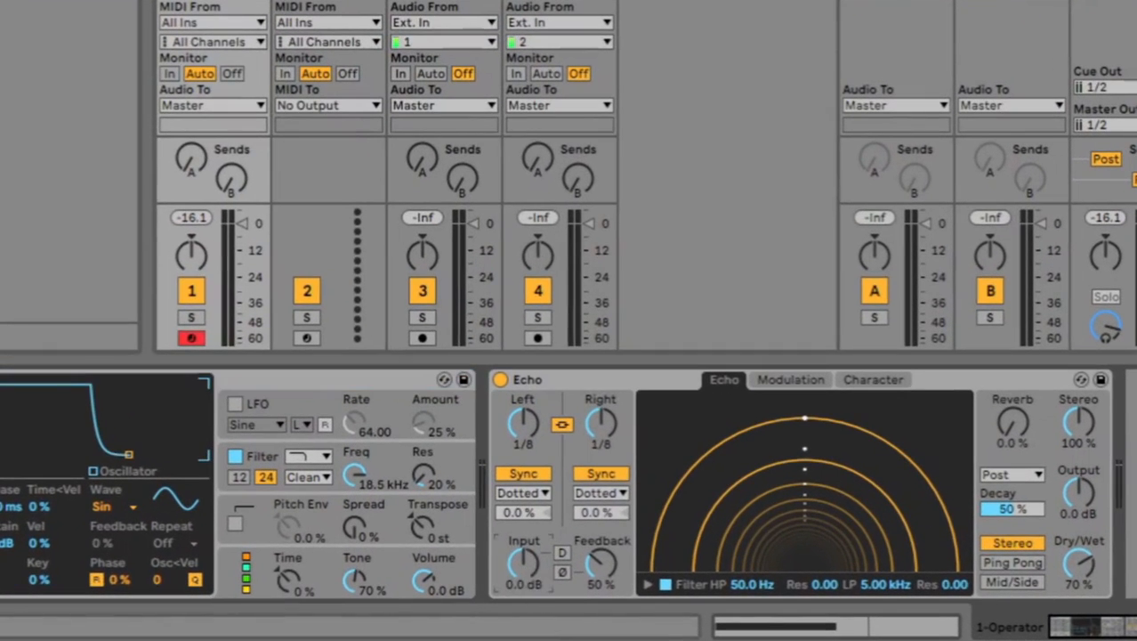
left_click_drag(523, 562, 523, 529)
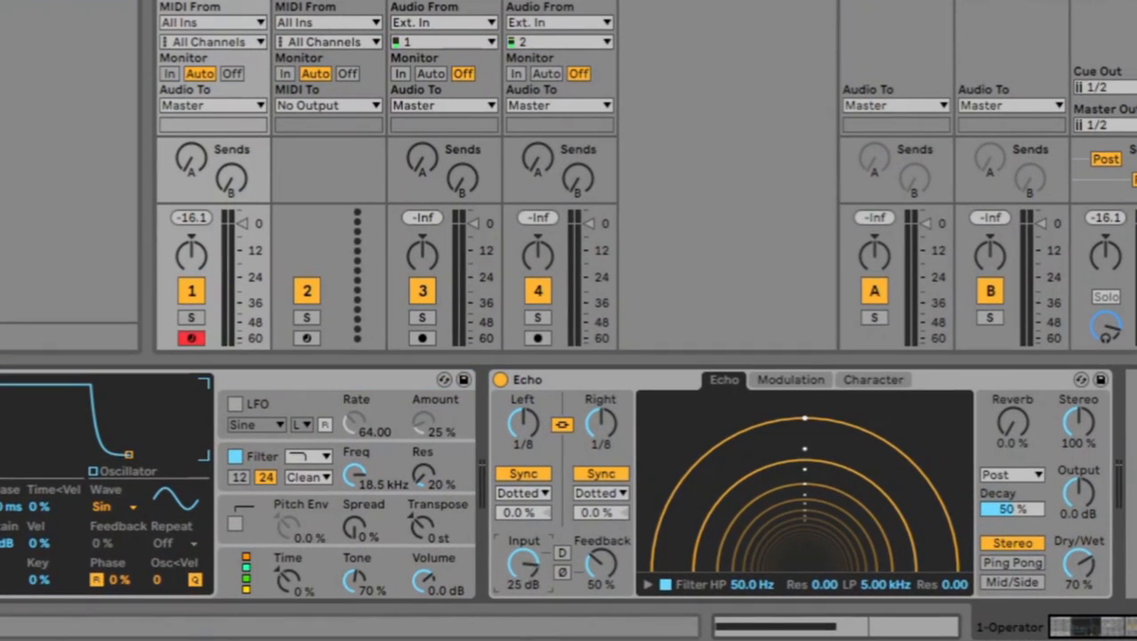
left_click_drag(1086, 489, 1087, 502)
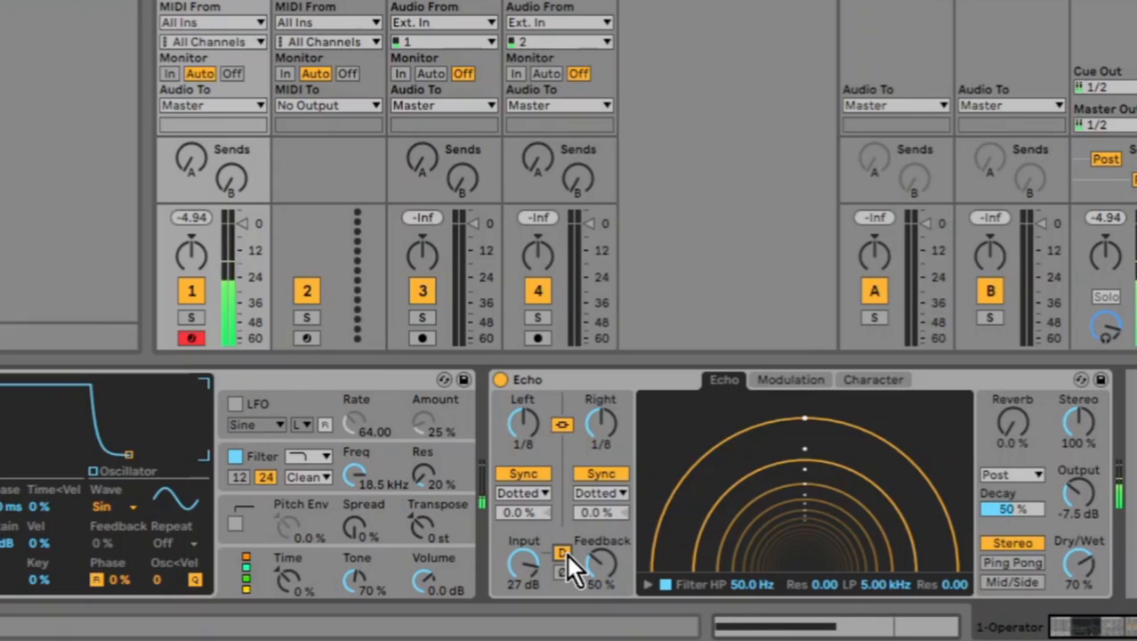
- Switch the Echo's delays to unsynced time, unlink the channels, and set left to 1.17 ms and right to 2.66 ms
left_click(525, 473)
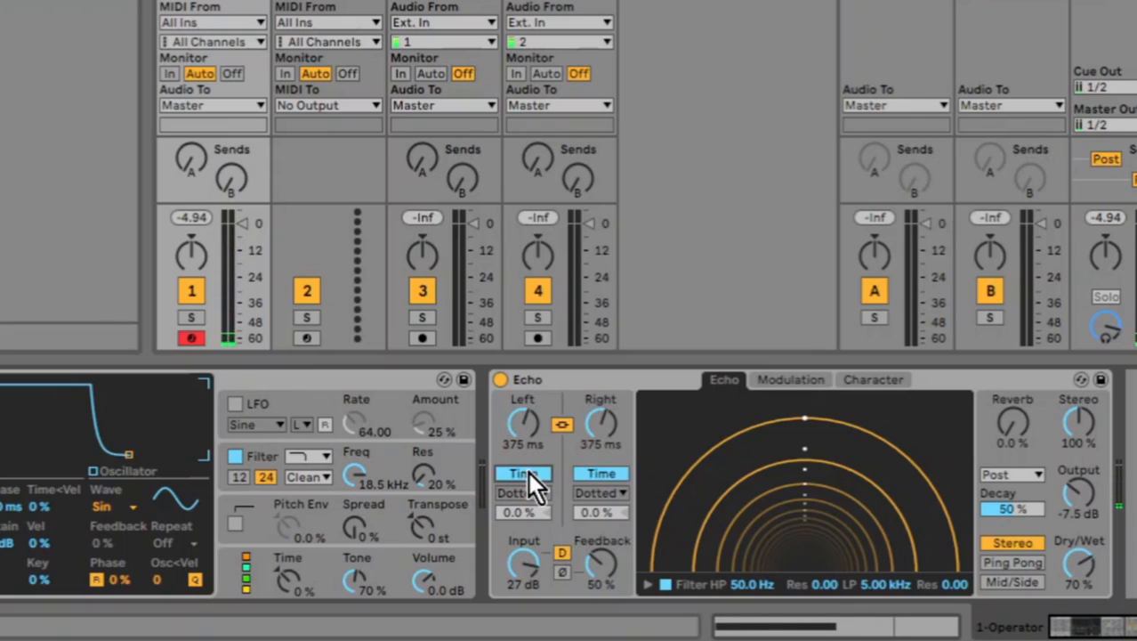
left_click_drag(517, 428, 517, 507)
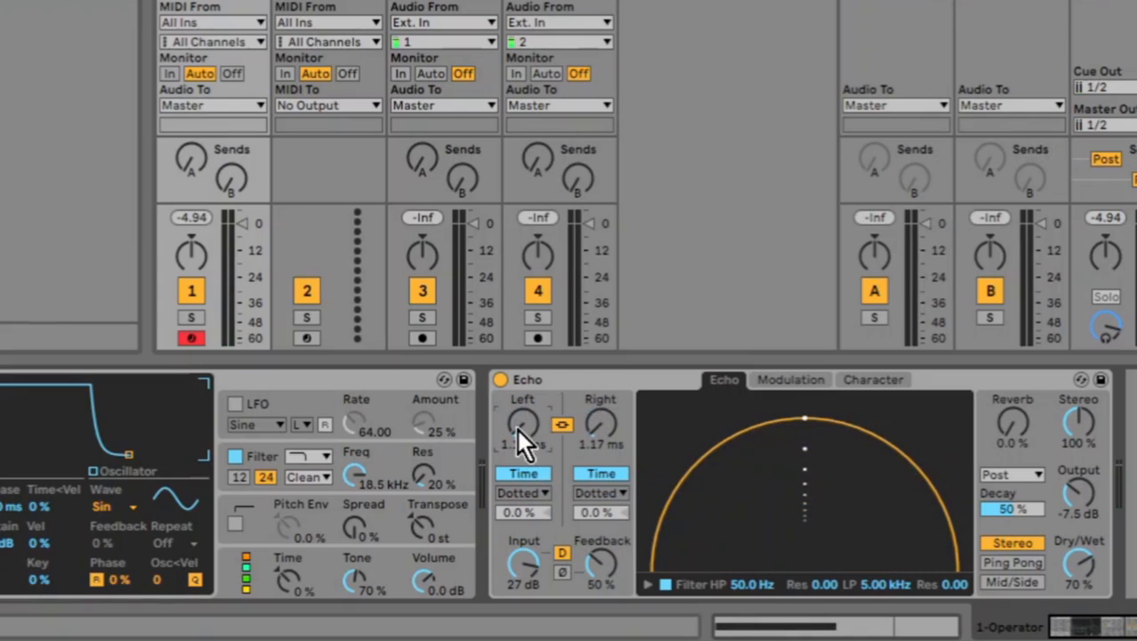
left_click(563, 426)
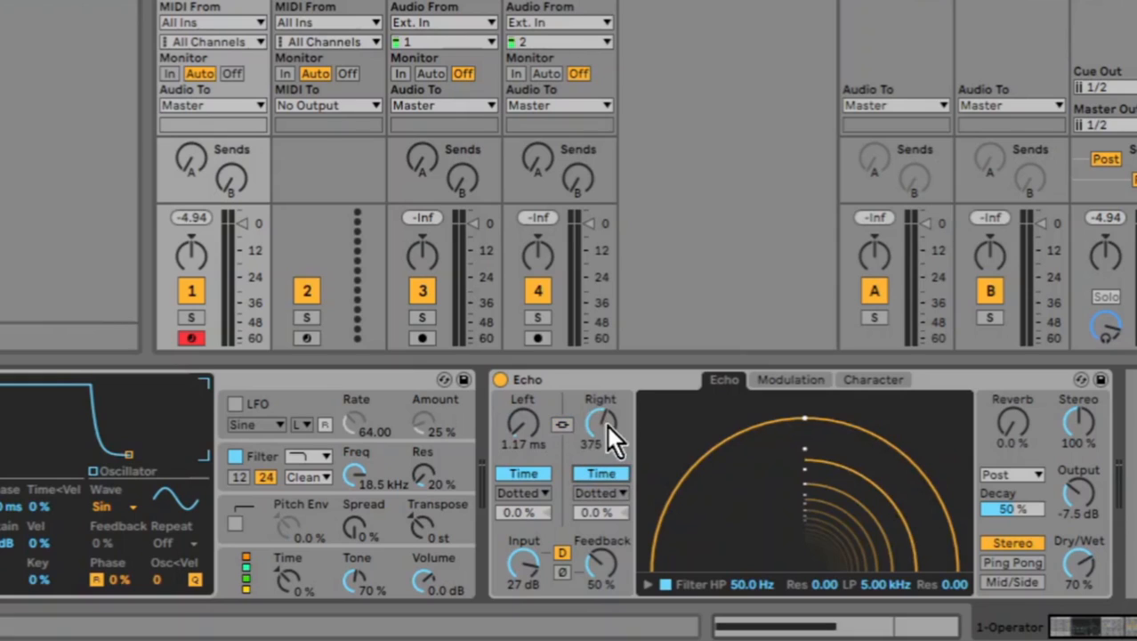
left_click_drag(606, 426, 606, 512)
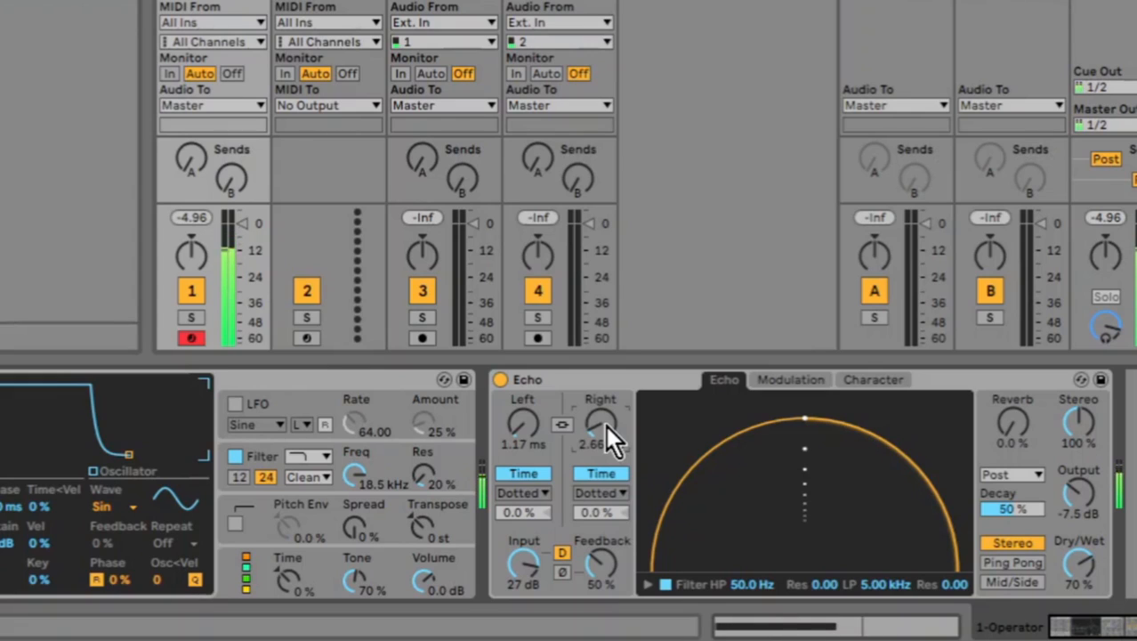
- Put the Echo in Ping Pong mode with inverted feedback phase, and set its reverb to 52% with 71% decay
left_click(1018, 564)
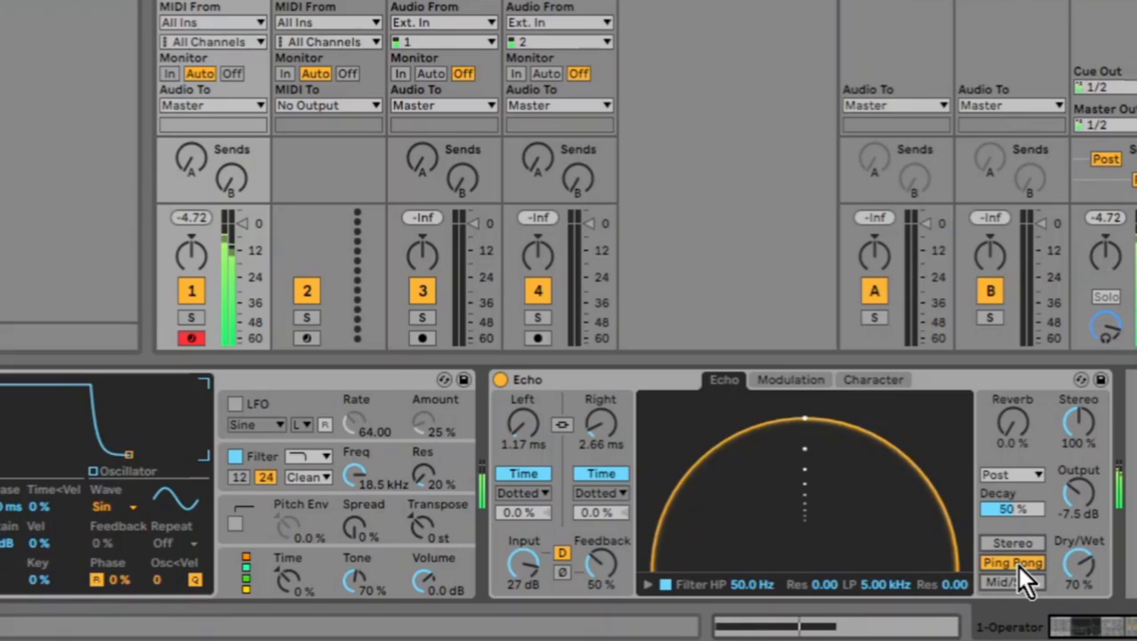
left_click(562, 572)
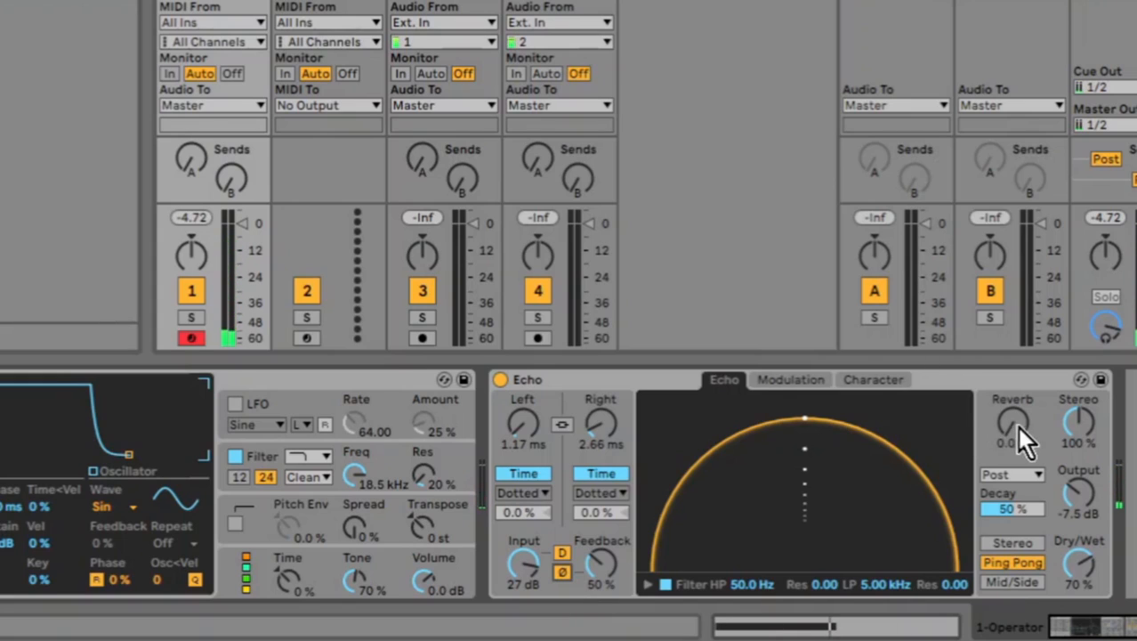
left_click_drag(1017, 426, 1019, 426)
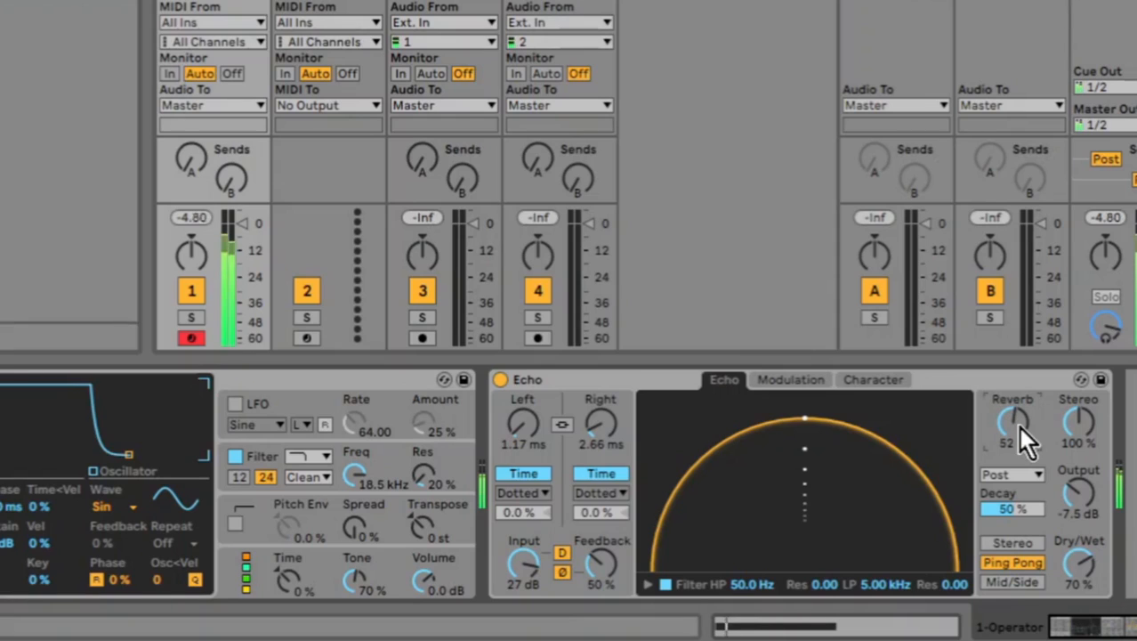
left_click_drag(1018, 508, 1018, 499)
- Turn off the Echo's filter and rebalance its gain to -16 dB output and 40 dB input
left_click(667, 584)
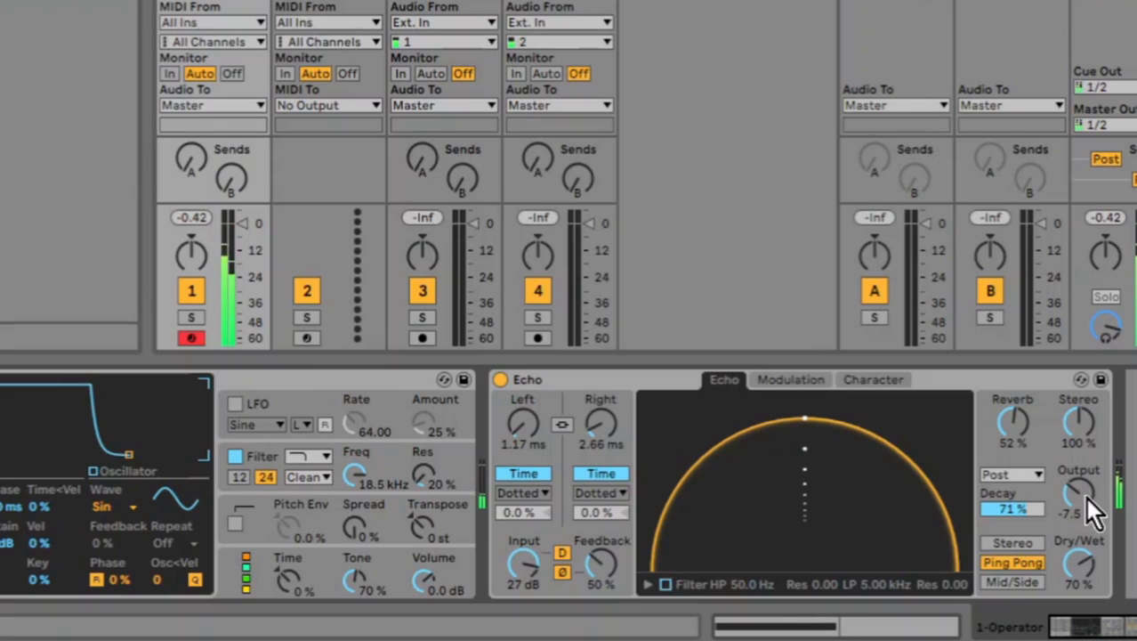
left_click_drag(1086, 497, 1085, 534)
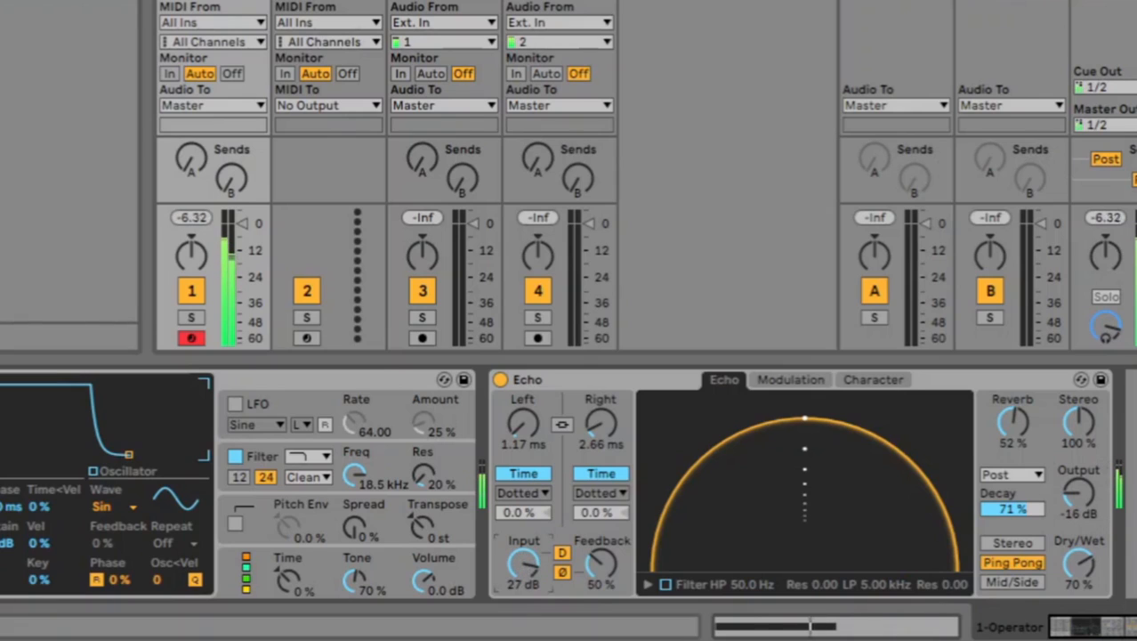
left_click_drag(523, 563, 523, 542)
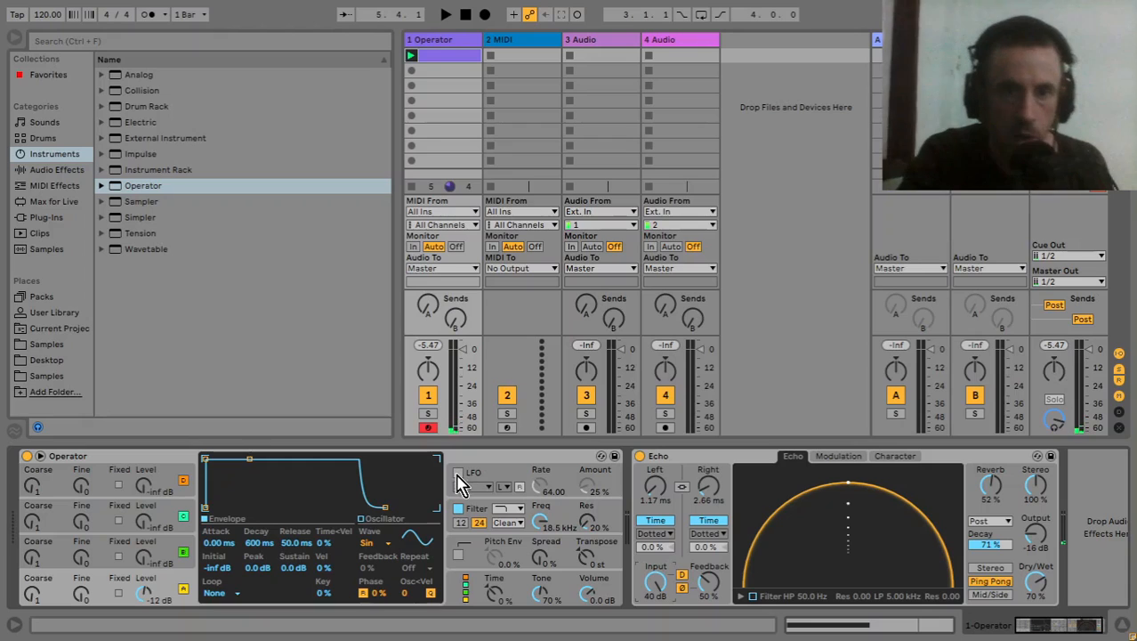
- Enable Operator's LFO, route its destination B to Volume, set its amount to 66%, and raise its rate to 96.24 during playback
left_click(458, 474)
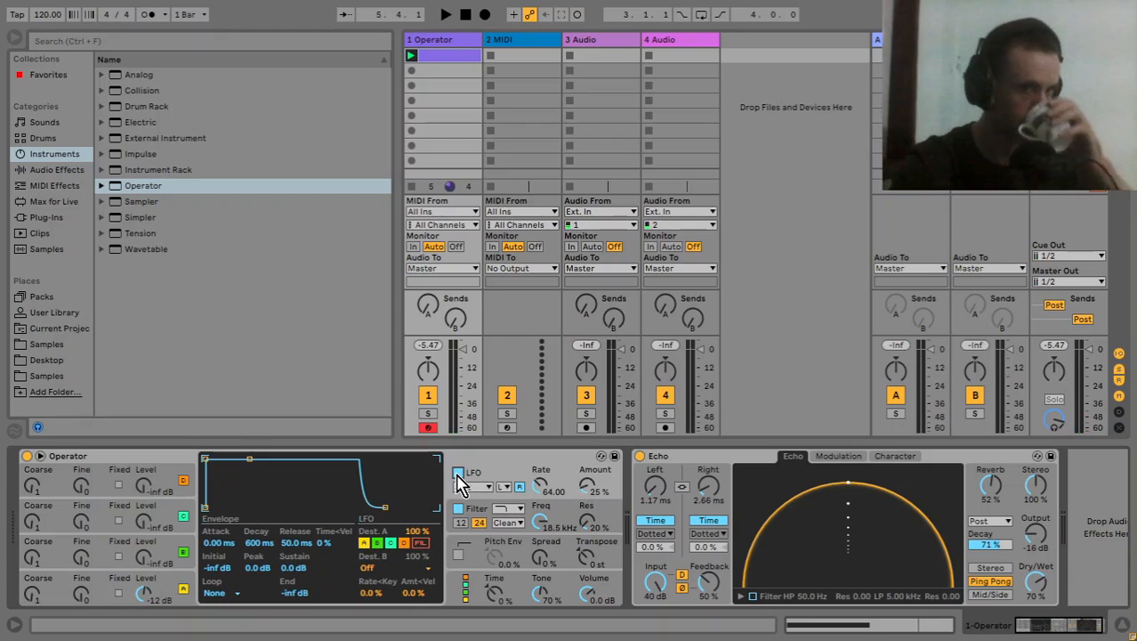
left_click(373, 567)
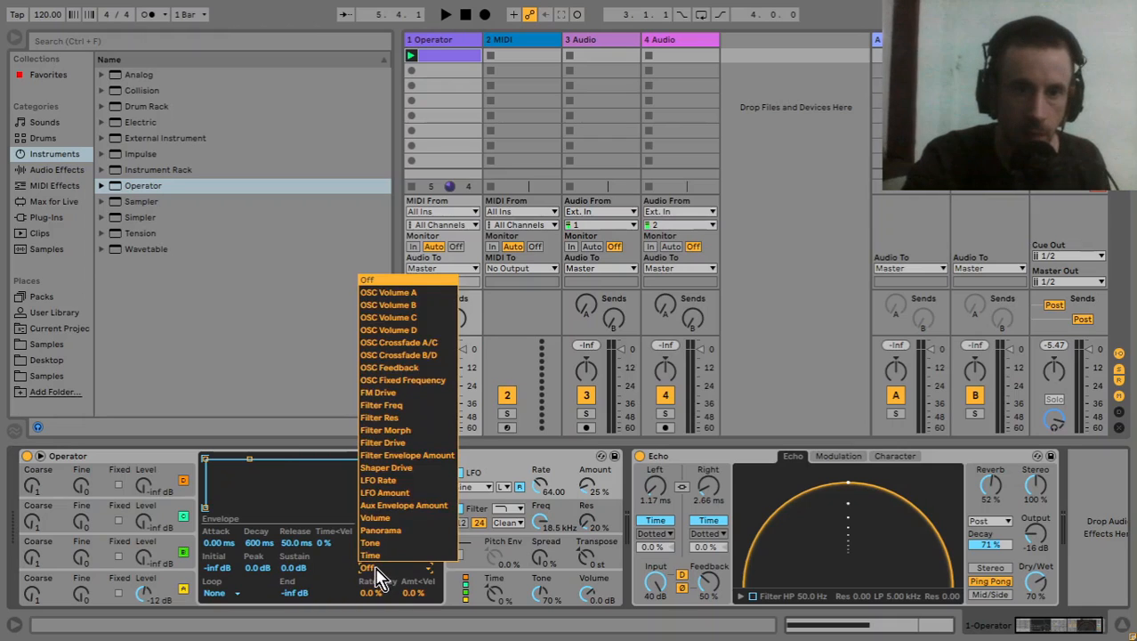
left_click(385, 519)
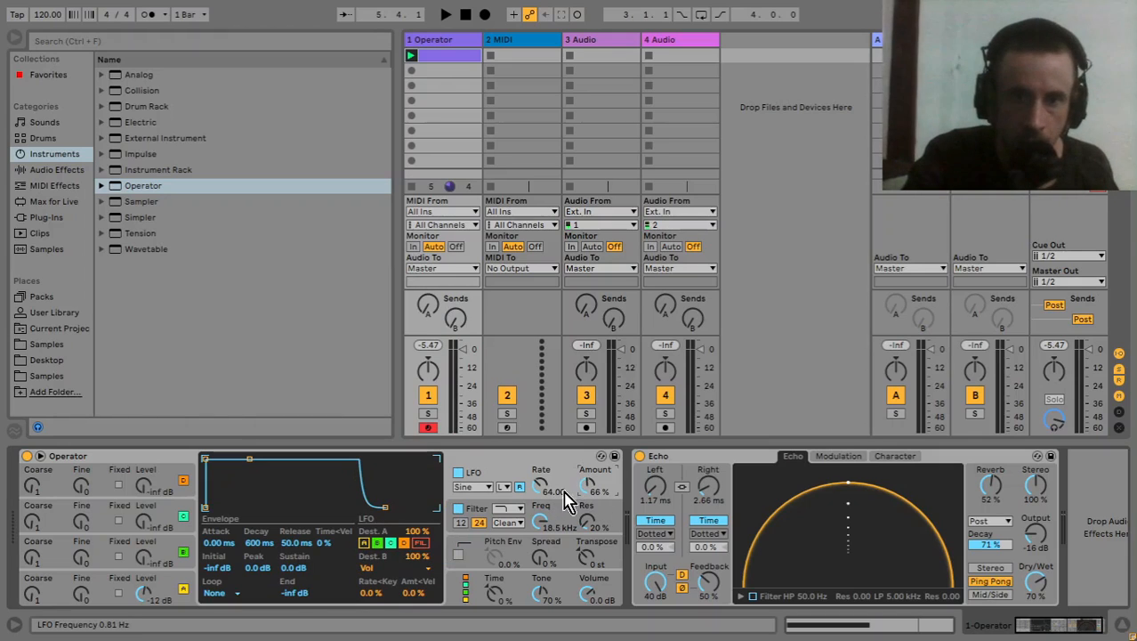
key("space")
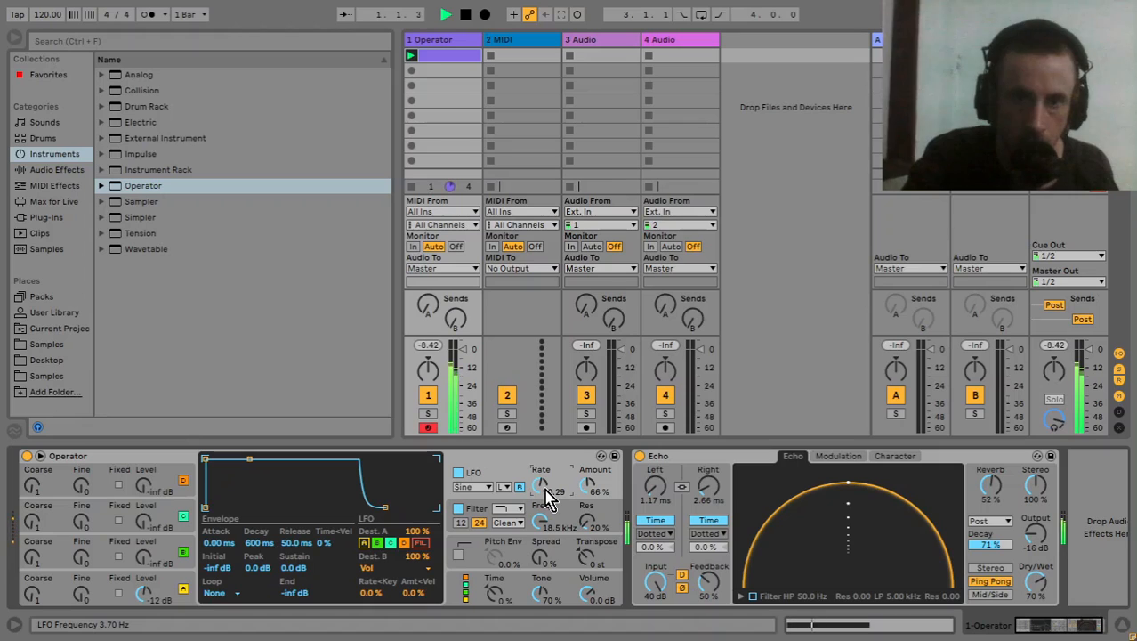
left_click_drag(547, 498, 546, 471)
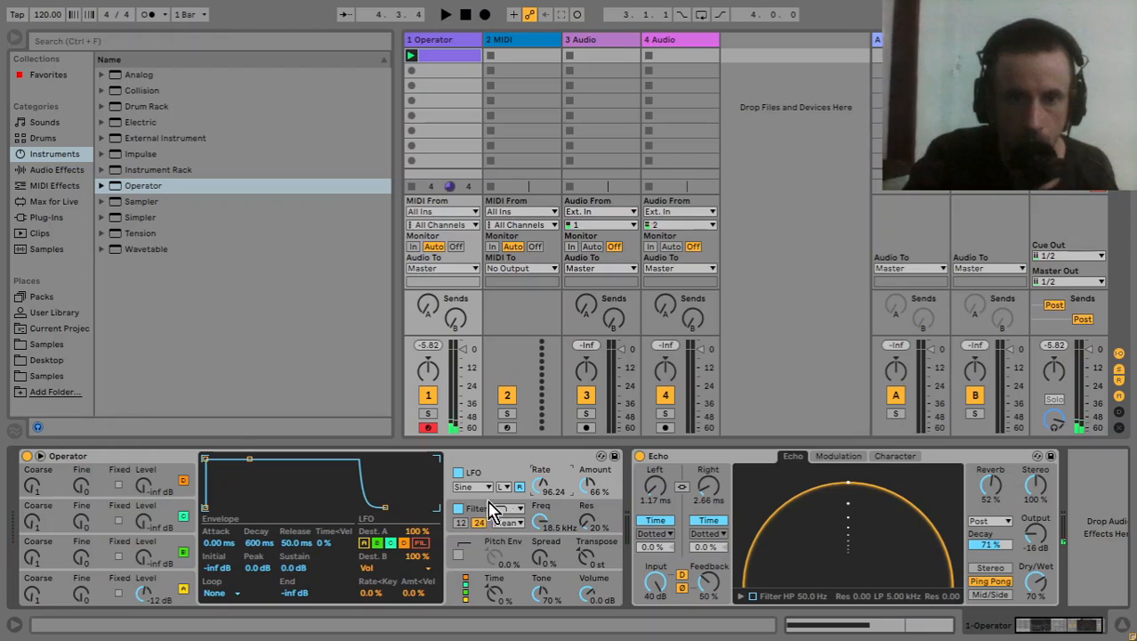
- Switch Operator's LFO to tempo sync and set its rate to 1/8 while auditioning the clip
left_click(503, 487)
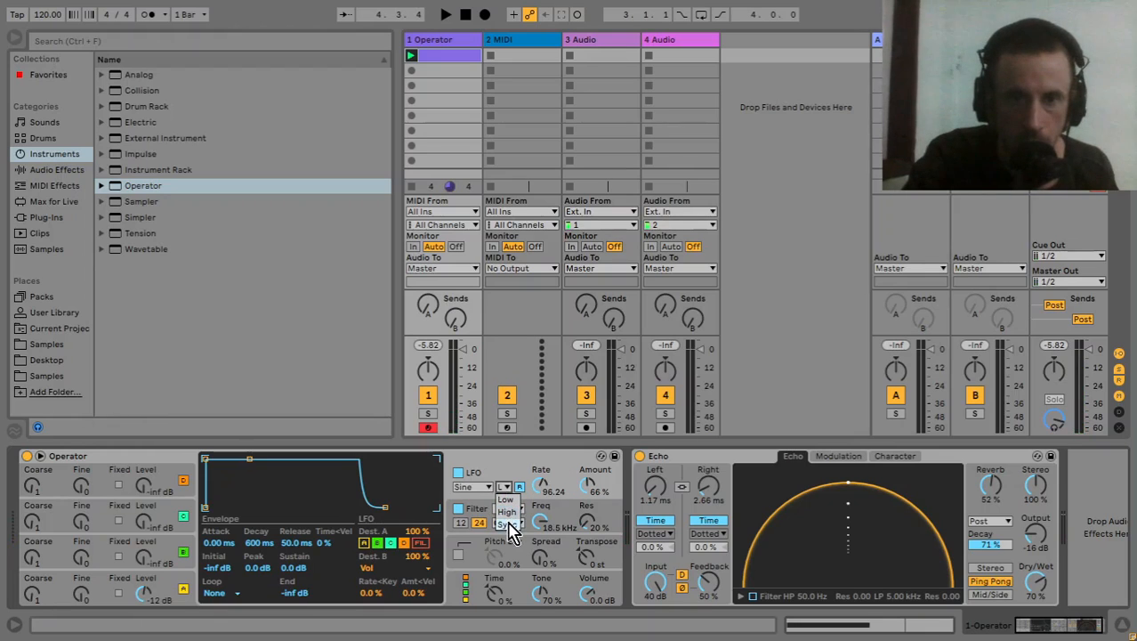
left_click(508, 525)
key("space")
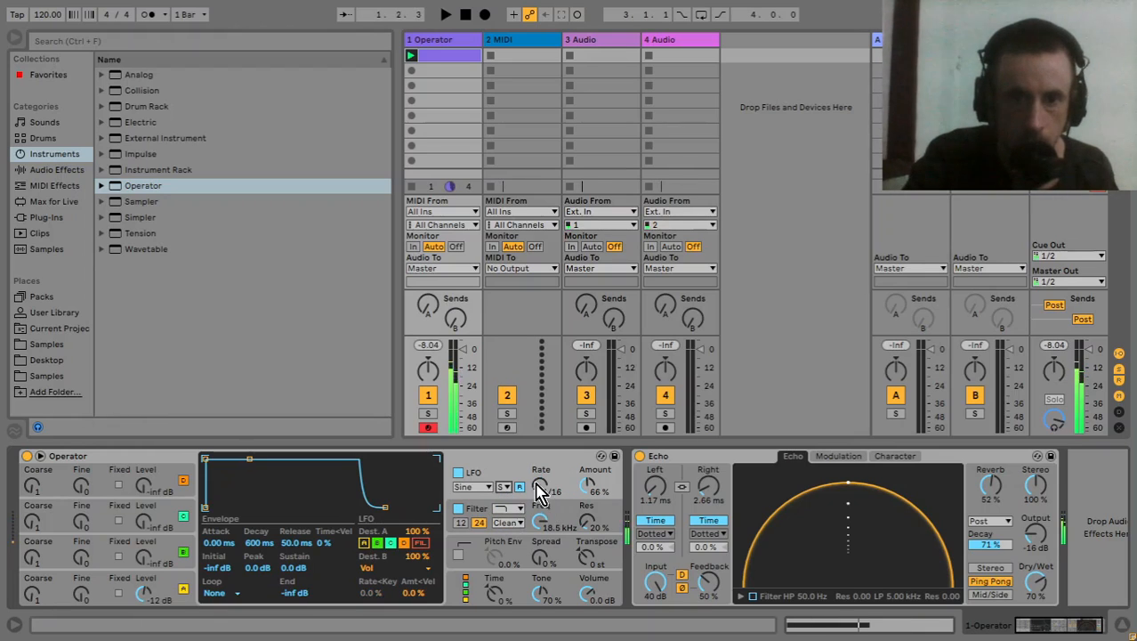
mouse_move(540, 492)
left_mouse_down()
mouse_move(540, 471)
mouse_move(545, 502)
left_mouse_up()
key("space")
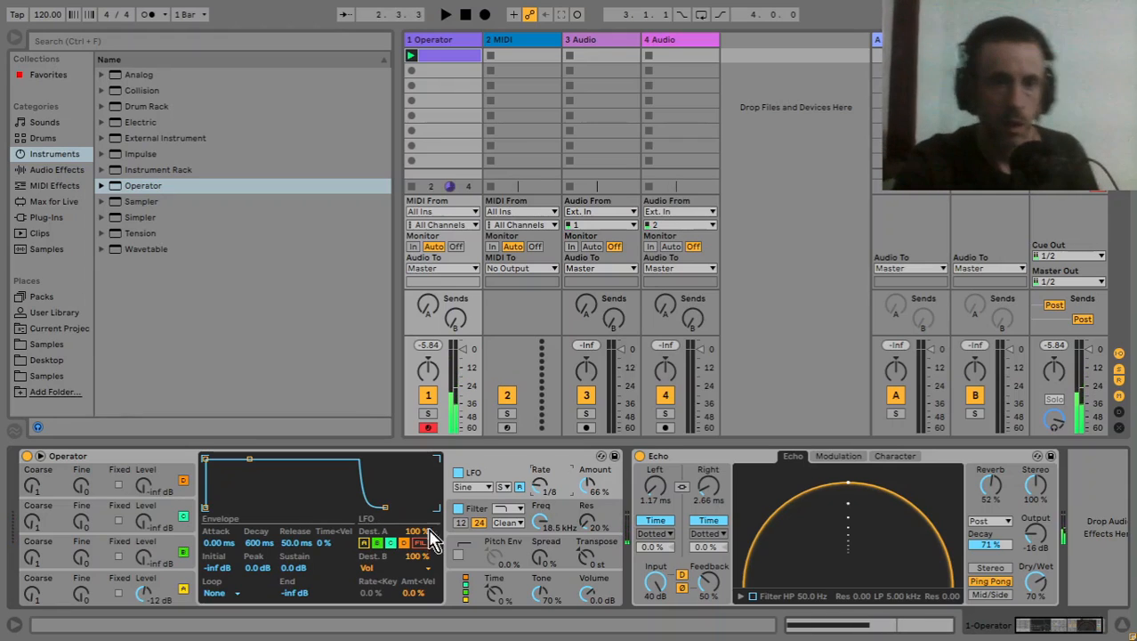
- Set Operator's LFO attack to 587 ms and shape the Echo's filter with a 79.6 Hz high-pass at 0.30 resonance
mouse_move(230, 548)
left_mouse_down()
mouse_move(229, 518)
mouse_move(232, 552)
left_mouse_up()
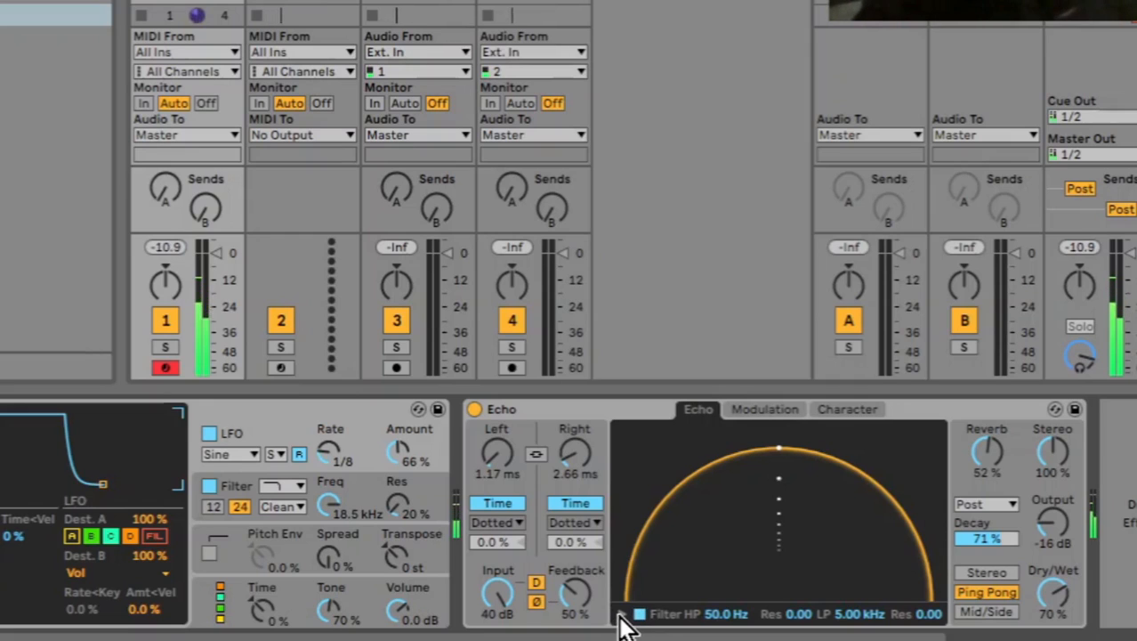
left_click(621, 614)
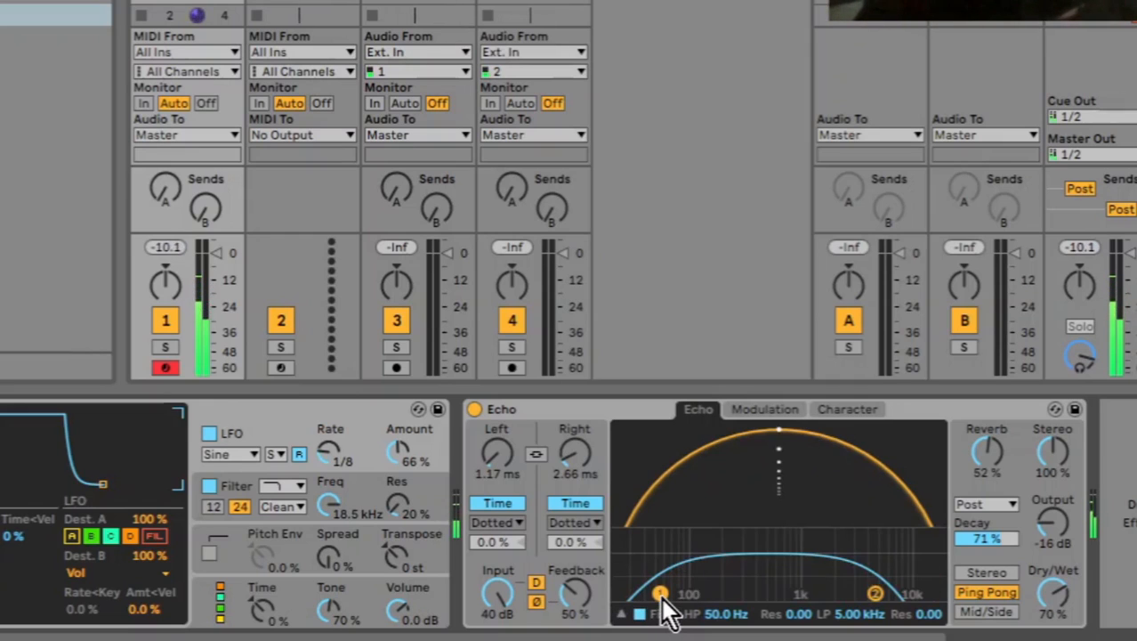
left_click_drag(660, 596, 683, 536)
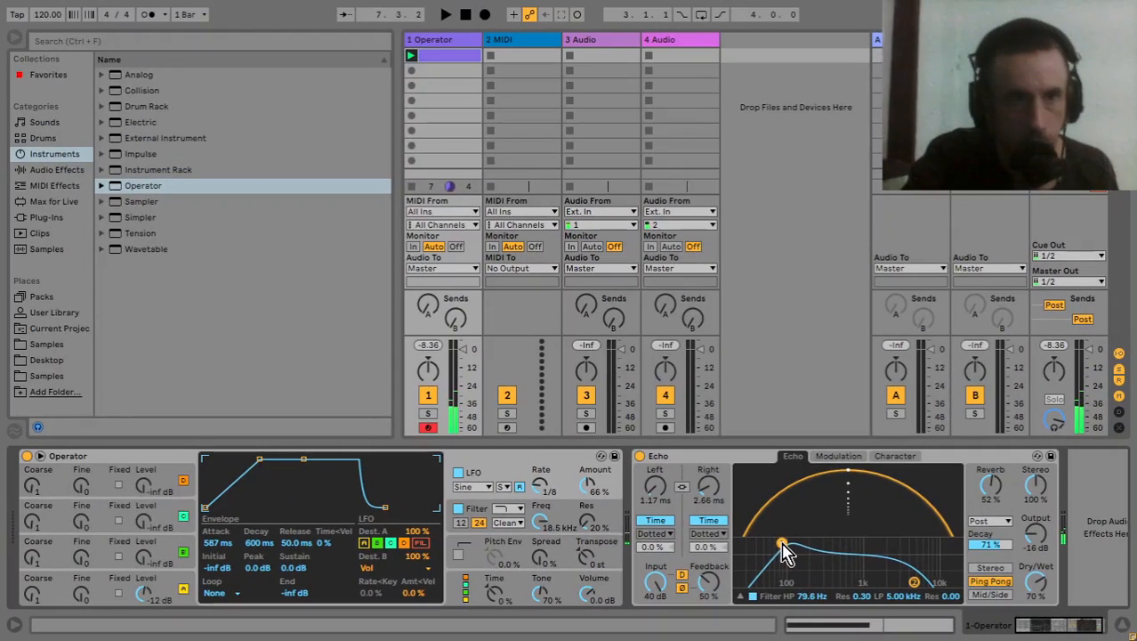
- Add the Max for Live LFO device after the Echo and map it to the Echo filter's high-pass frequency
left_click(62, 202)
left_click(102, 75)
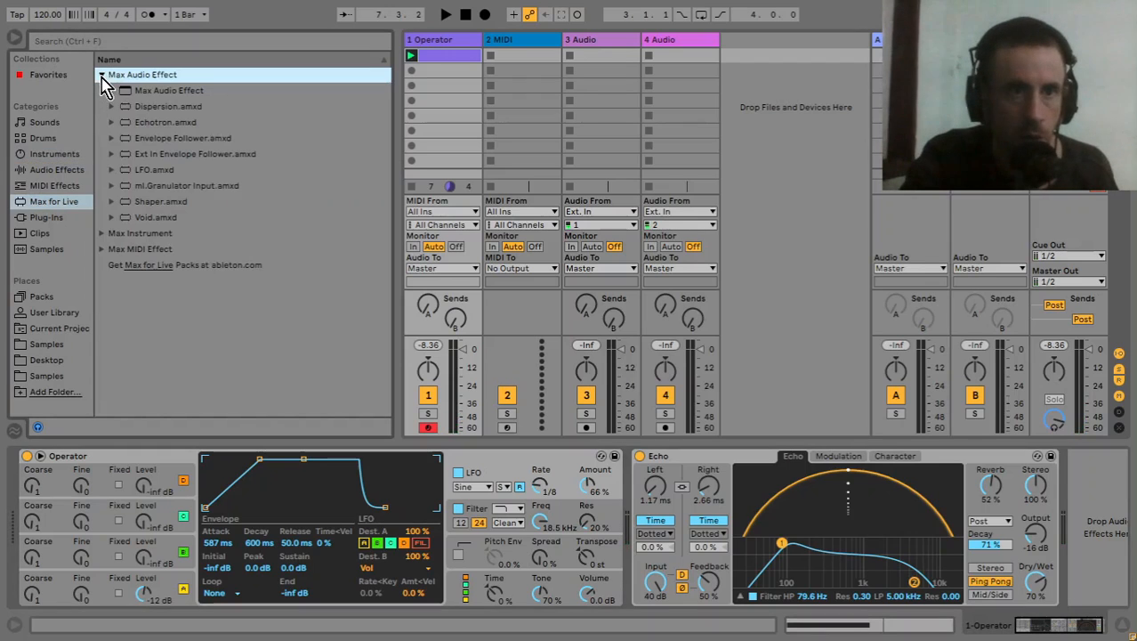
left_click(151, 171)
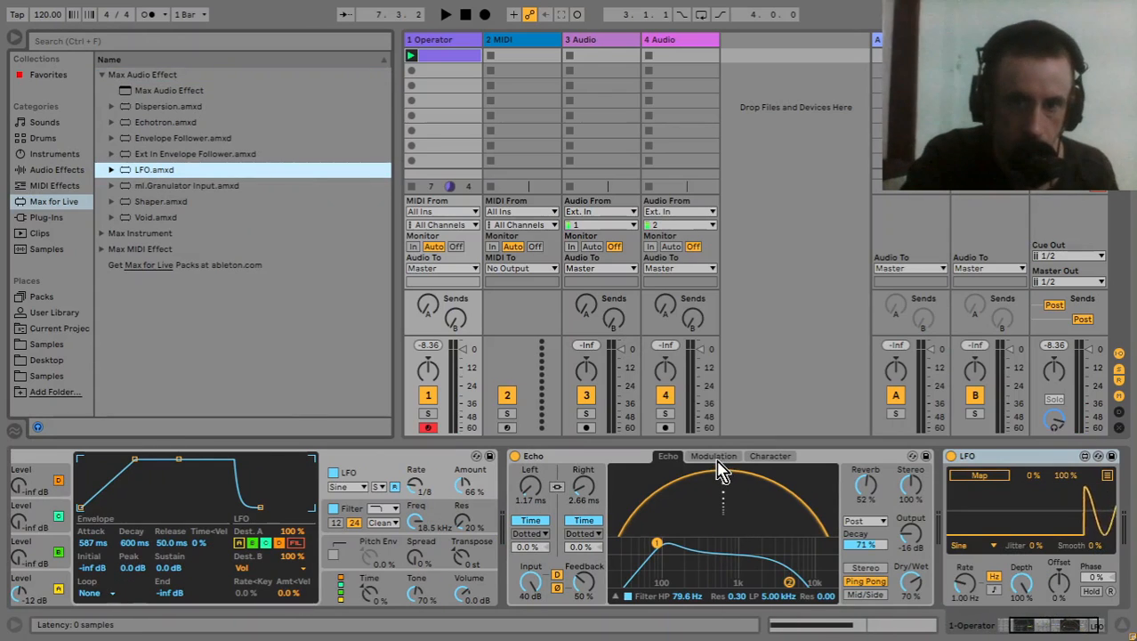
left_click(716, 458)
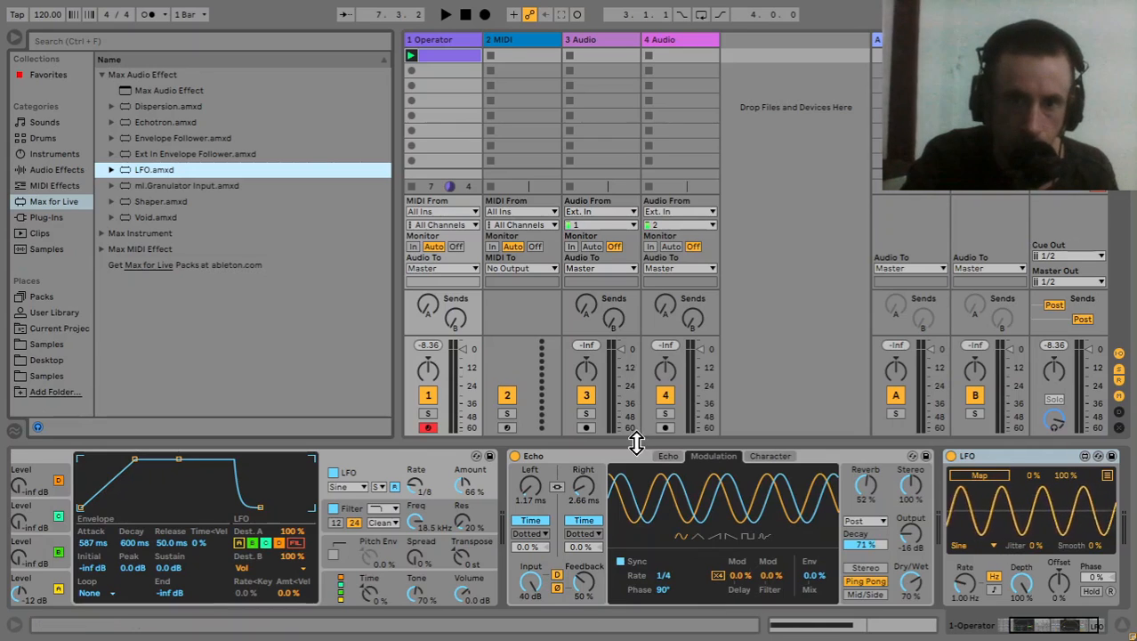
left_click(667, 457)
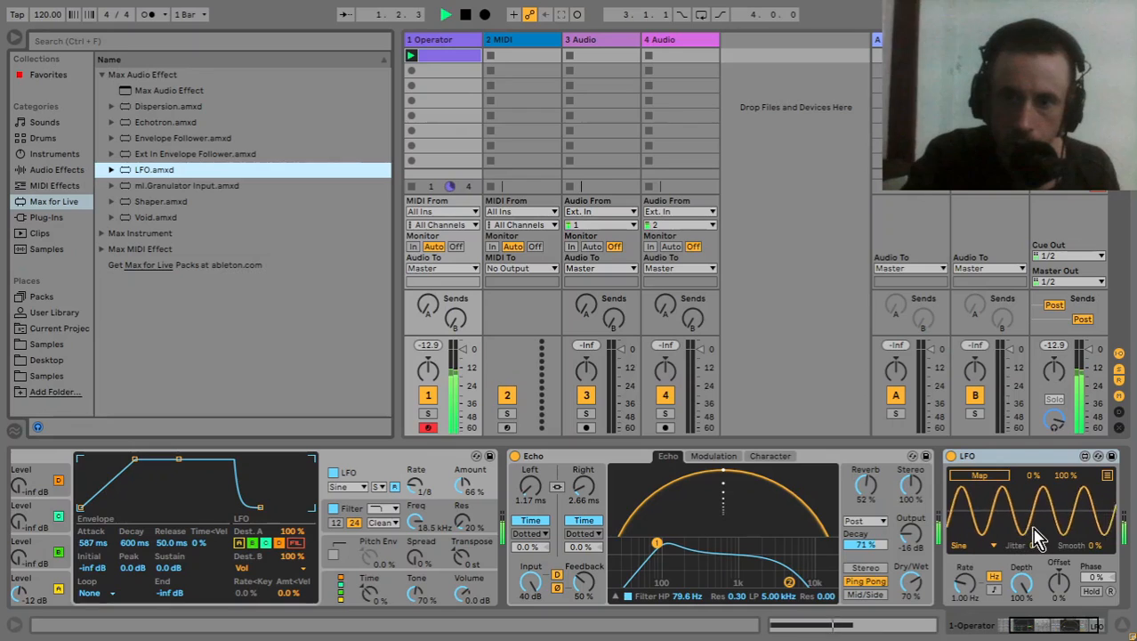
left_click(1008, 514)
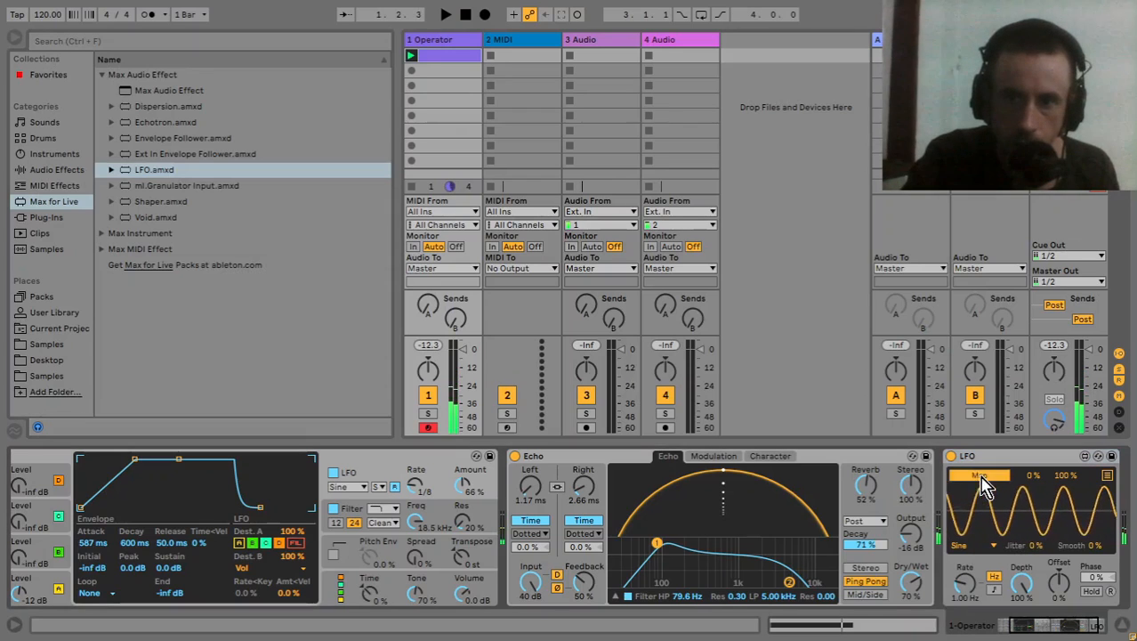
left_click(692, 604)
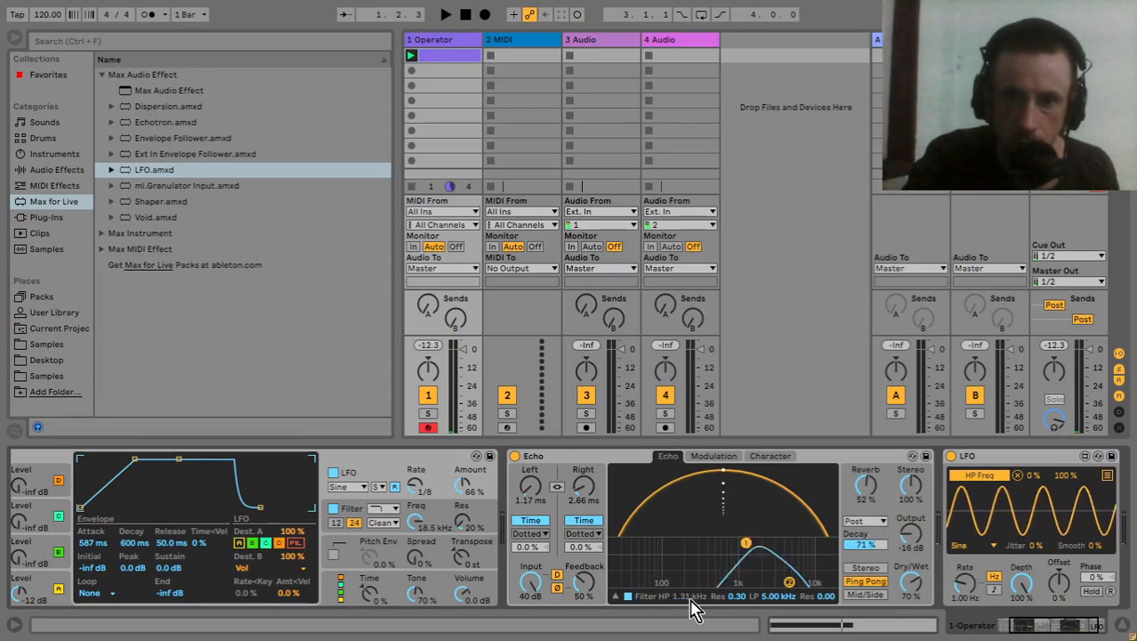
- Sync the mapped LFO device to tempo at rate 2 with 52% depth and -33% offset, and audition the clip
left_click(994, 589)
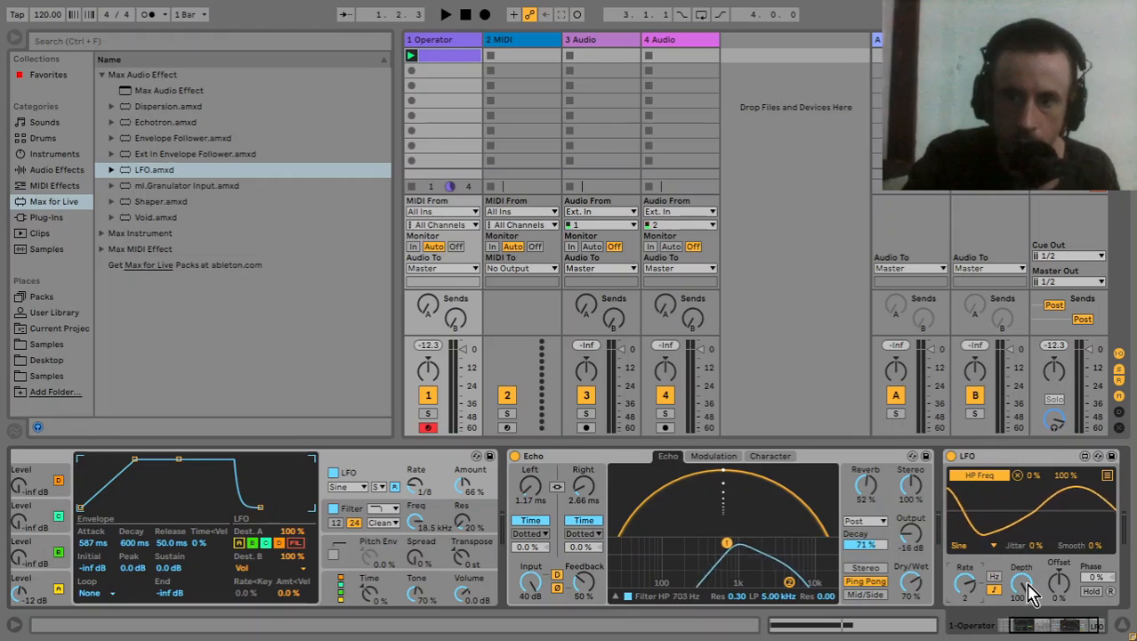
left_click_drag(1022, 582, 1022, 589)
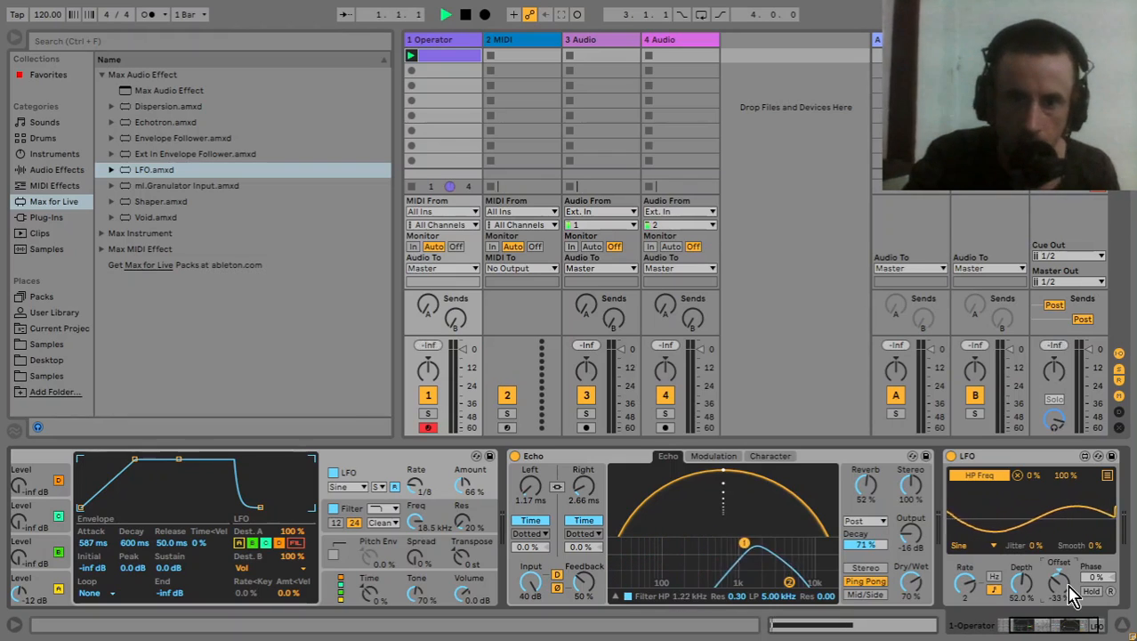
key("space")
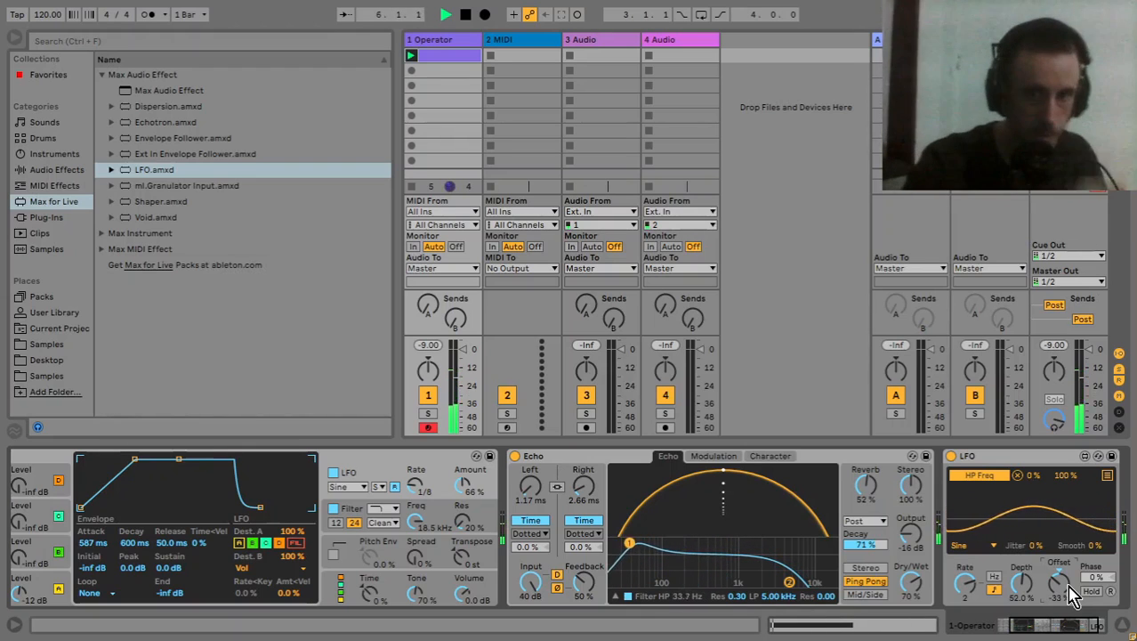
key("space")
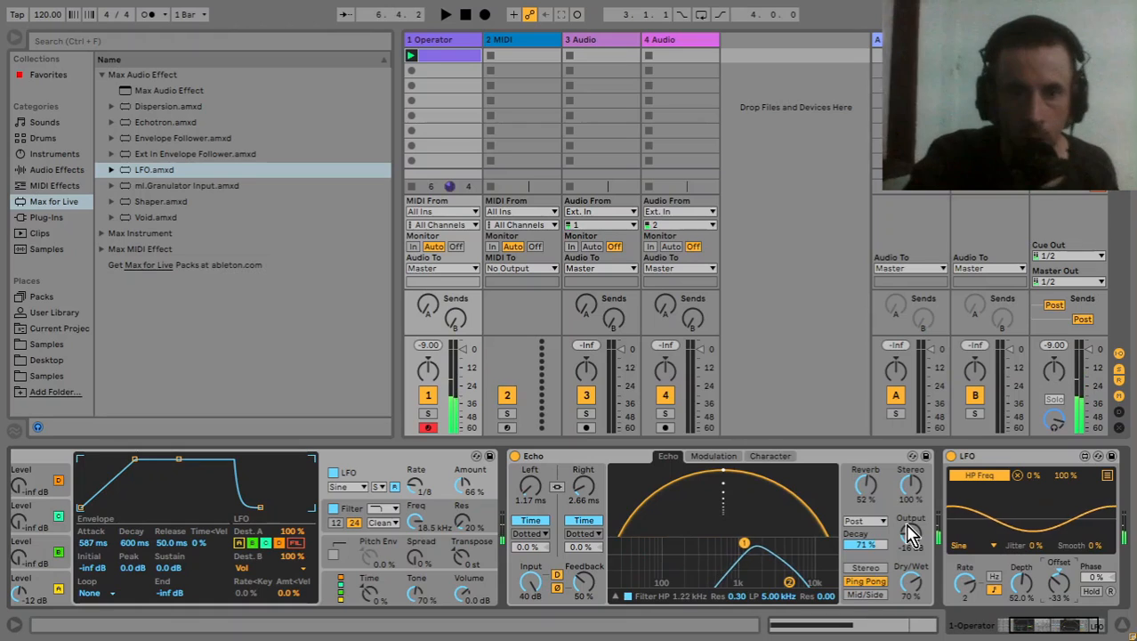
- Set Operator's oscillator B to Noise White at -42 dB and choose the algorithm with all four oscillators in parallel
left_click(1032, 629)
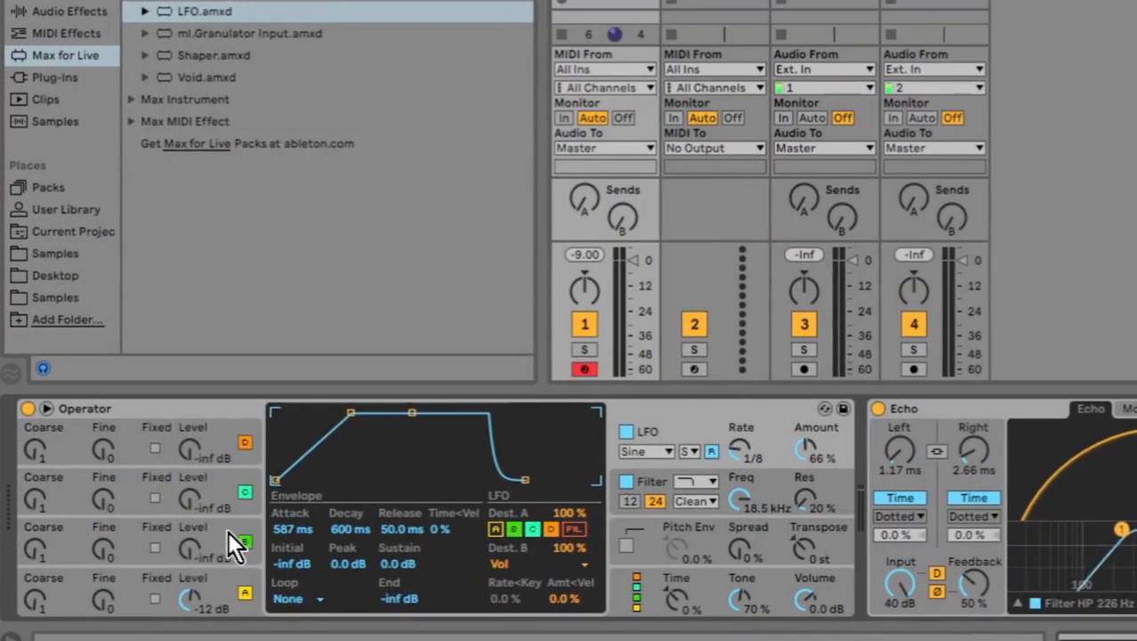
left_click(227, 532)
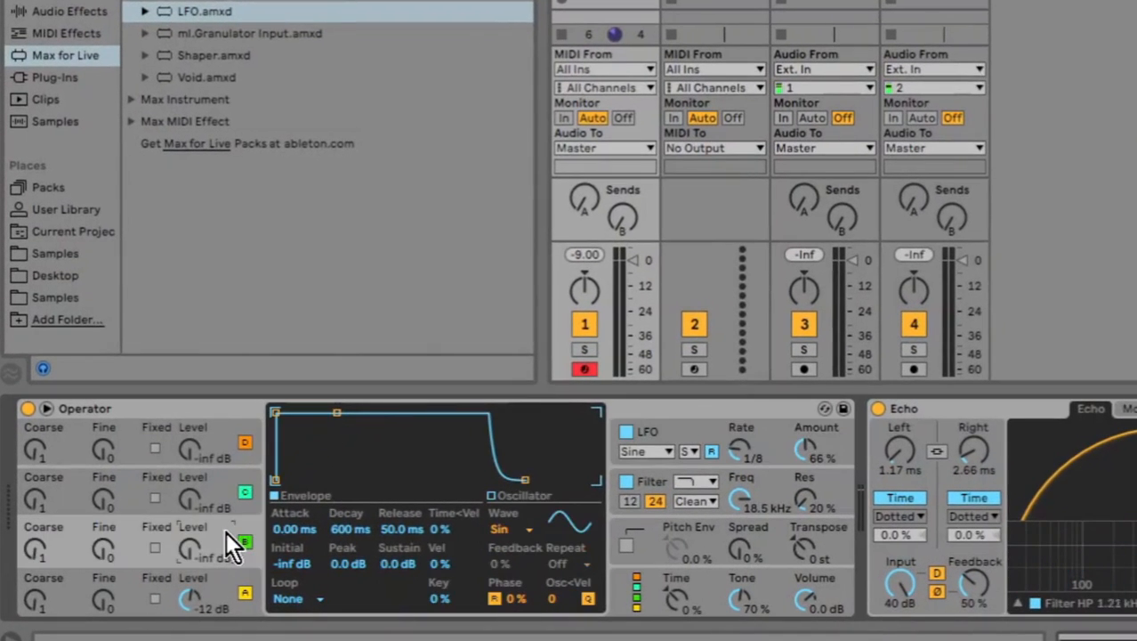
left_click(503, 531)
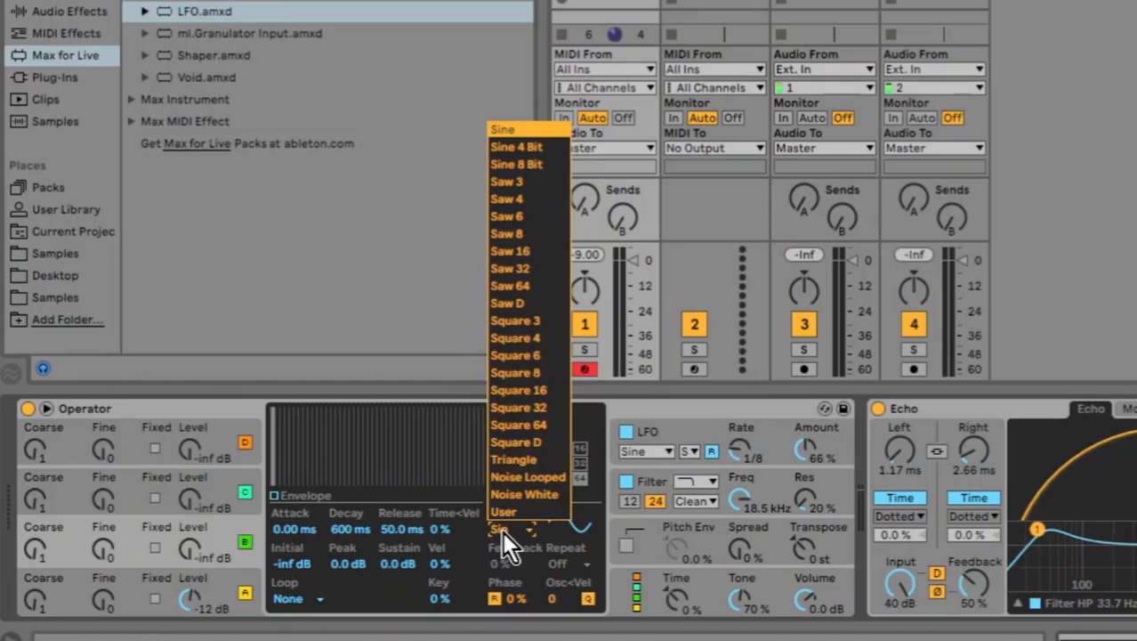
left_click(519, 496)
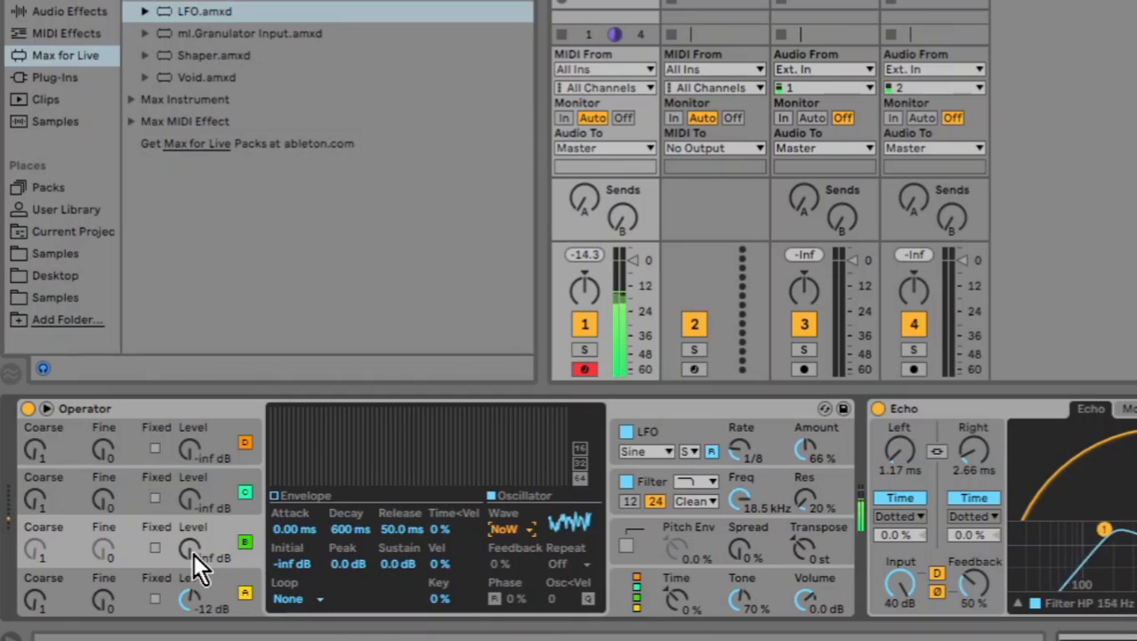
left_click_drag(193, 552, 193, 538)
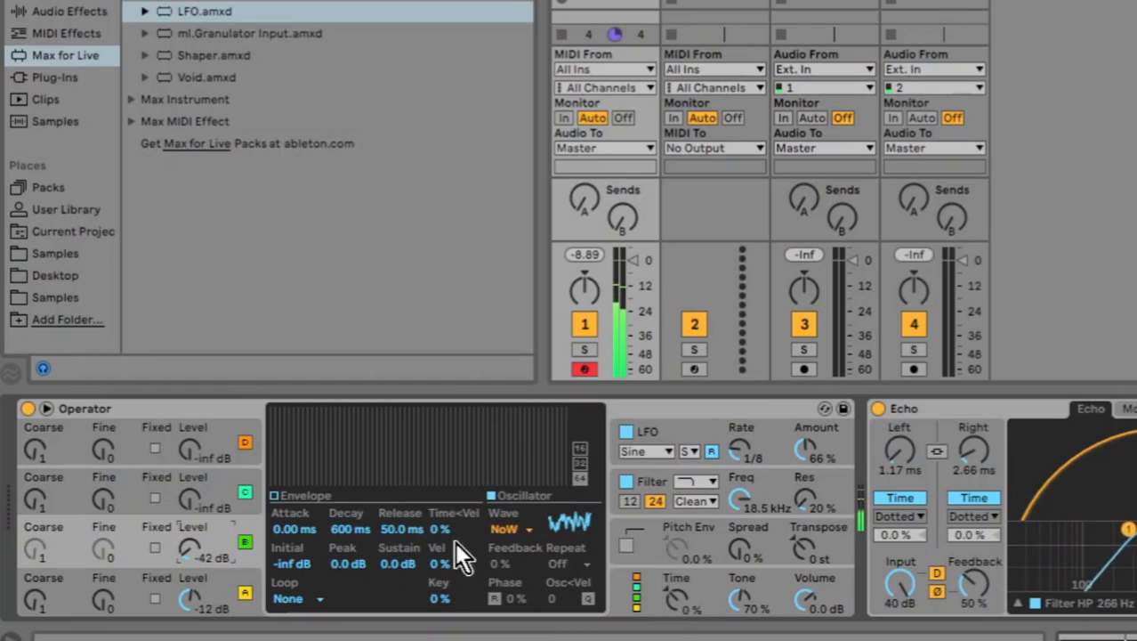
left_click(615, 592)
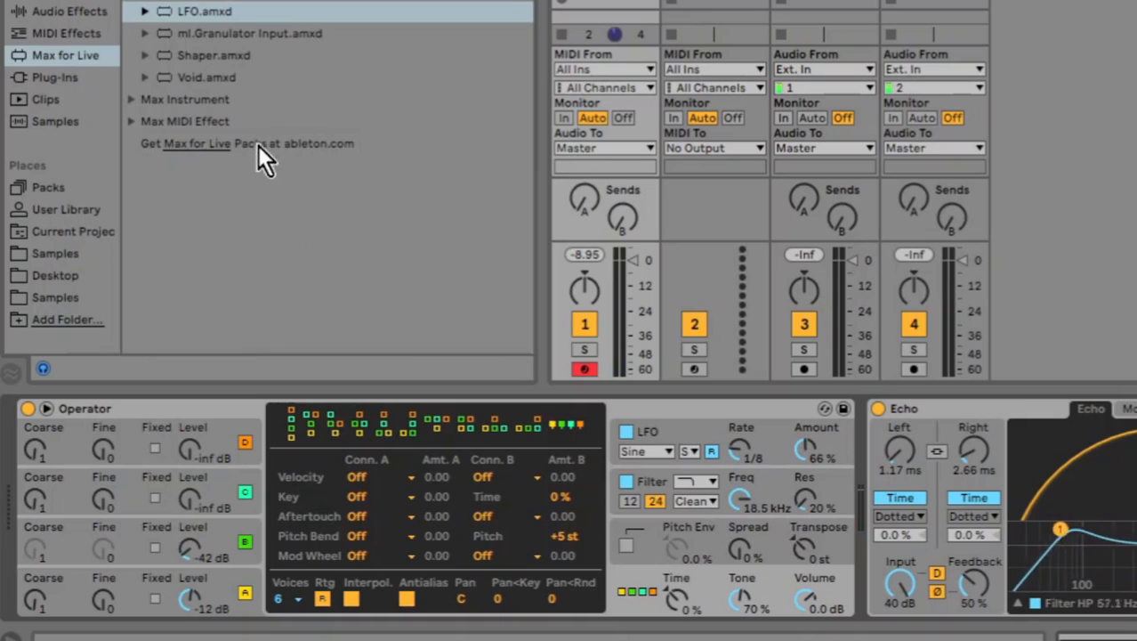
- Insert a second LFO device between Operator and the Echo, and map it to oscillator B's level
left_click(182, 12)
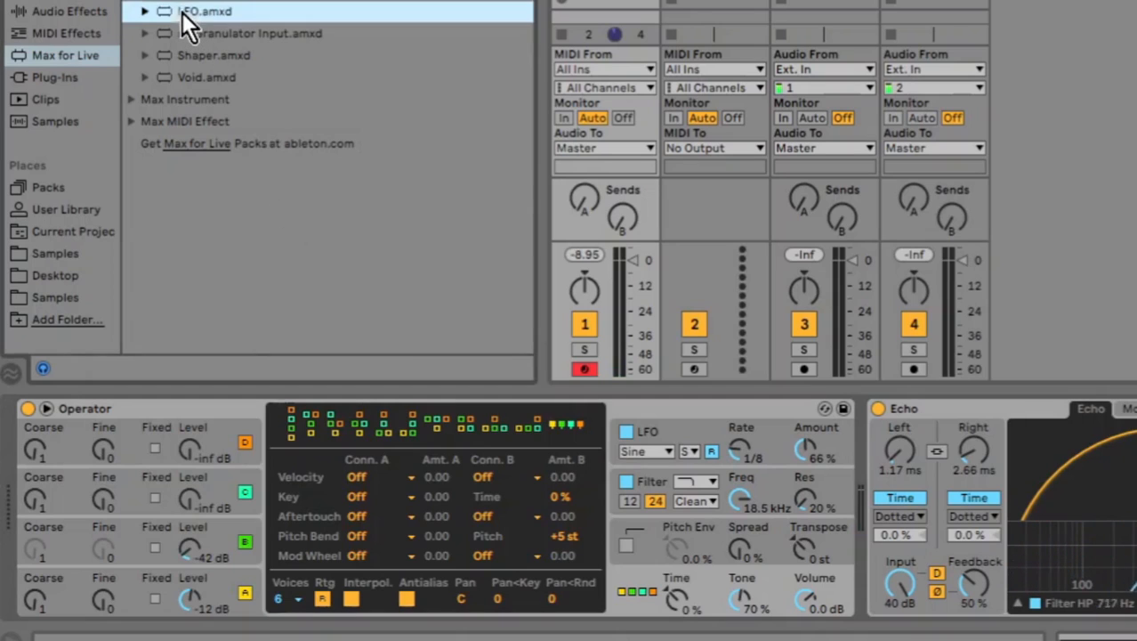
left_click_drag(819, 388, 845, 430)
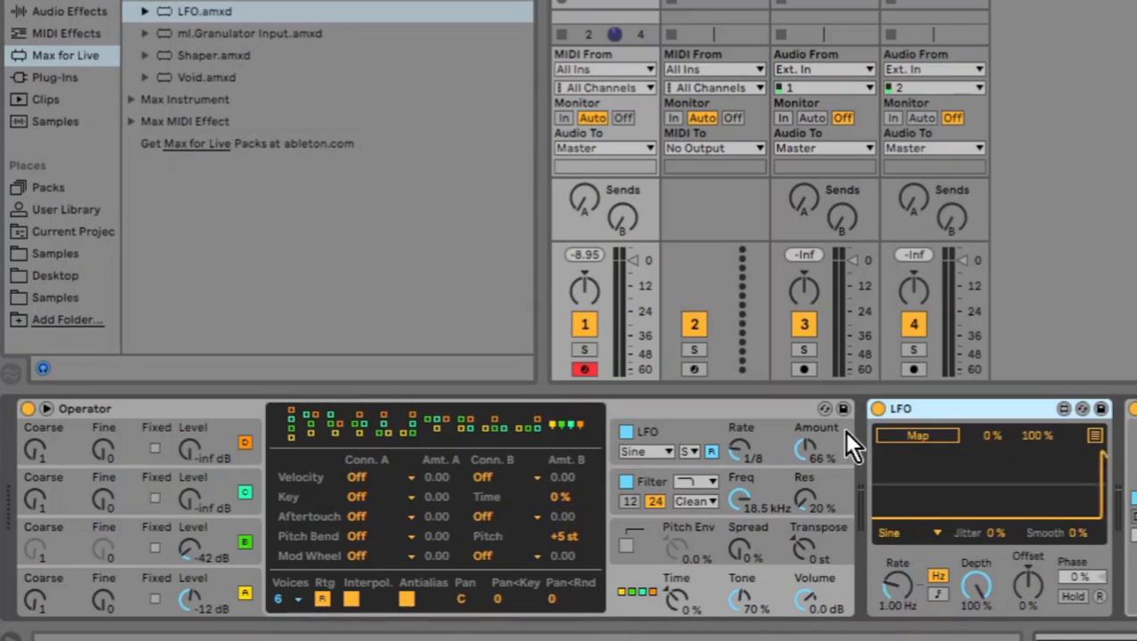
left_click(910, 435)
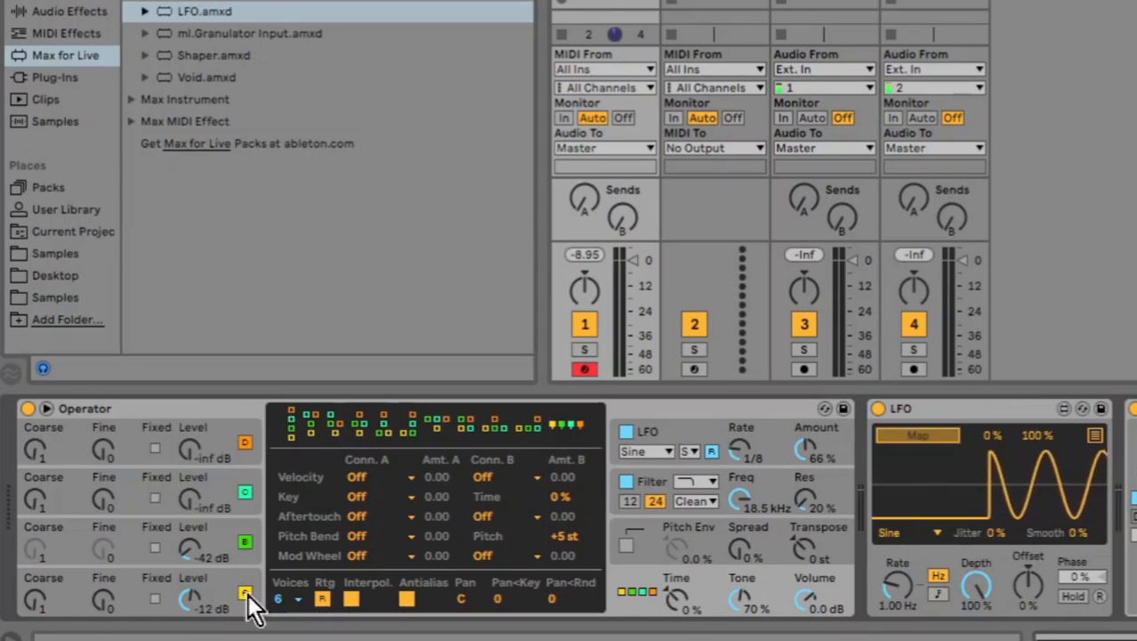
left_click(192, 551)
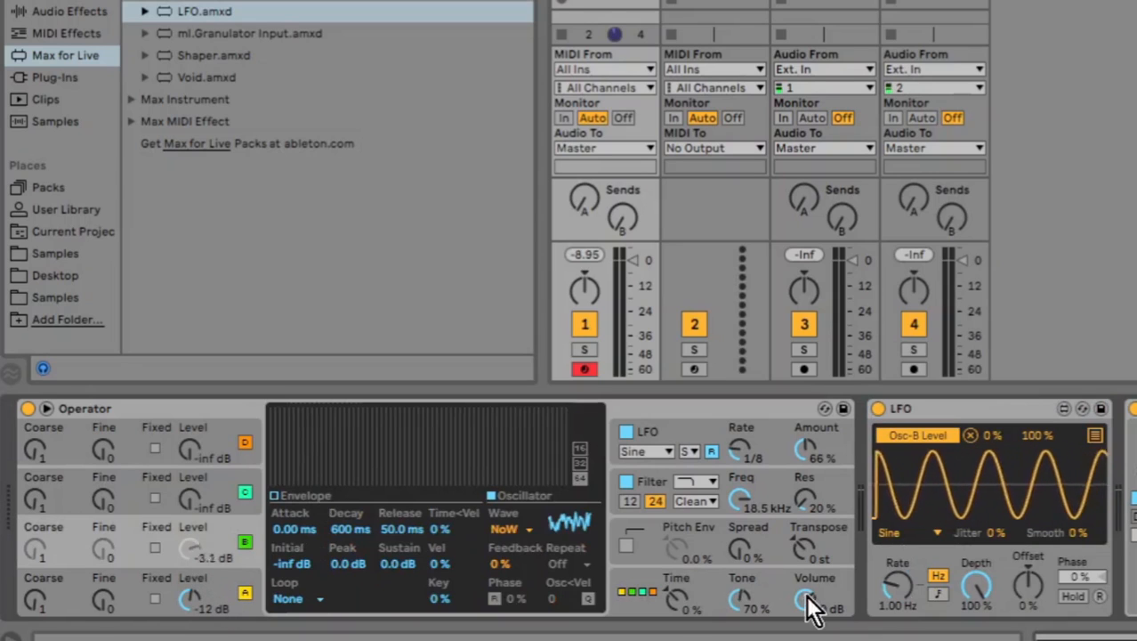
- Set the second LFO's offset to -67%, its tempo-synced rate to 1/12, and its depth to 17.3%
left_click_drag(975, 587, 975, 623)
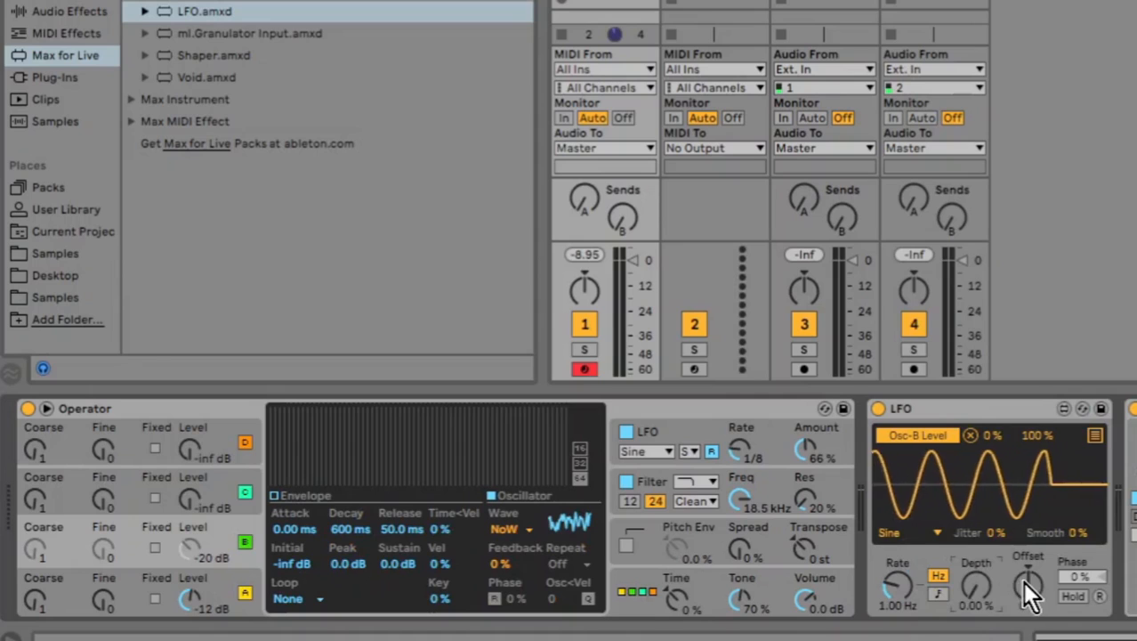
mouse_move(1023, 581)
left_mouse_down()
mouse_move(1023, 609)
mouse_move(1022, 596)
left_mouse_up()
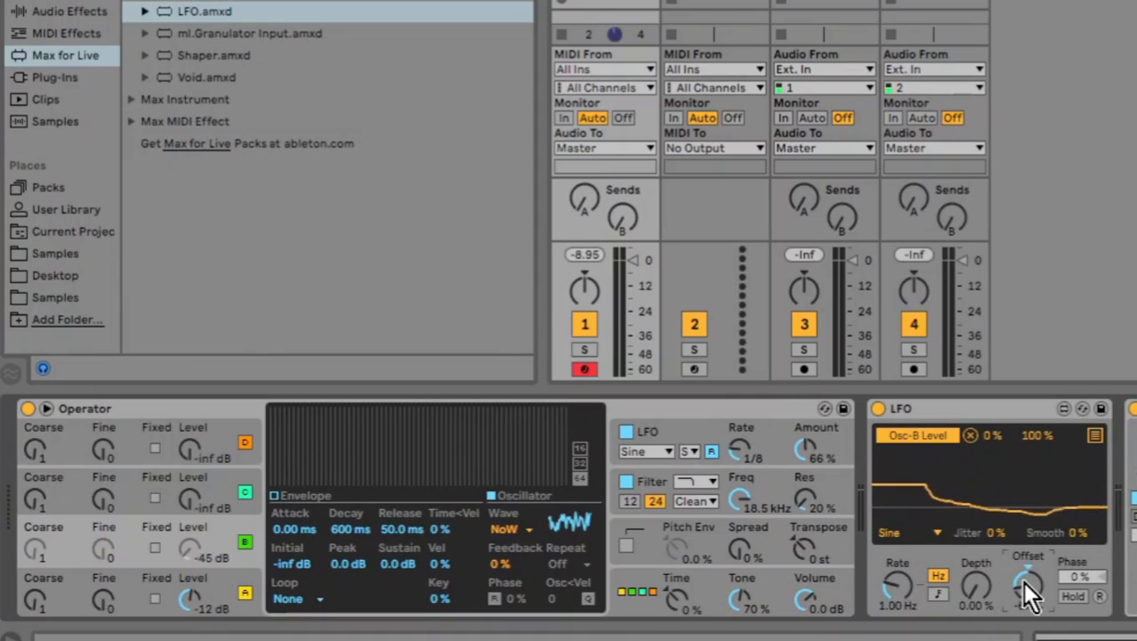
left_click(938, 593)
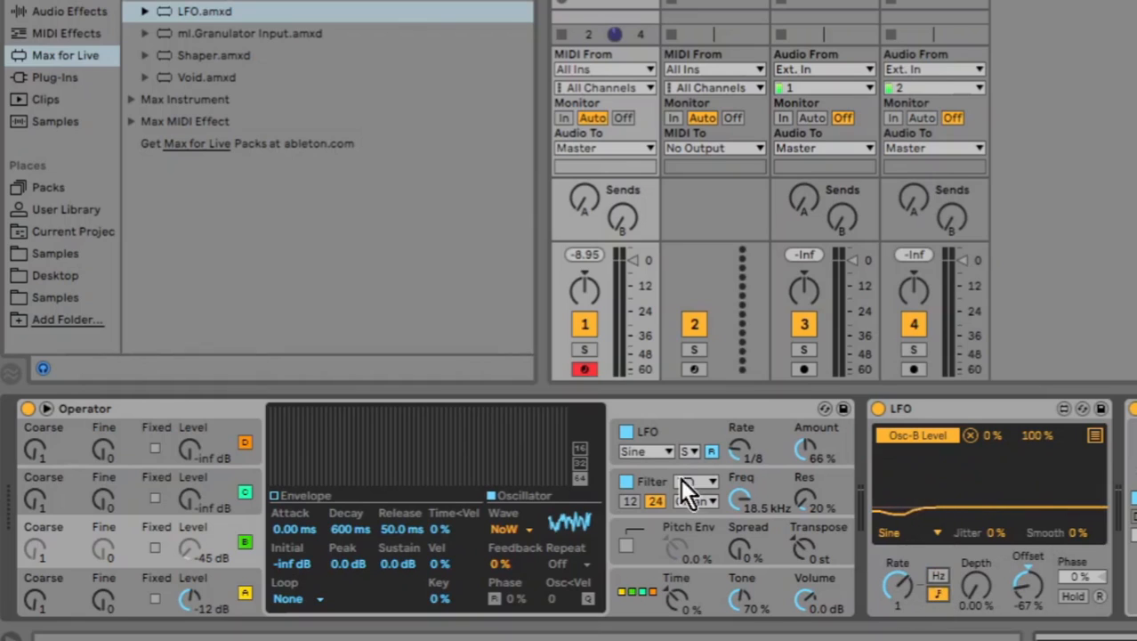
left_click_drag(894, 574, 894, 601)
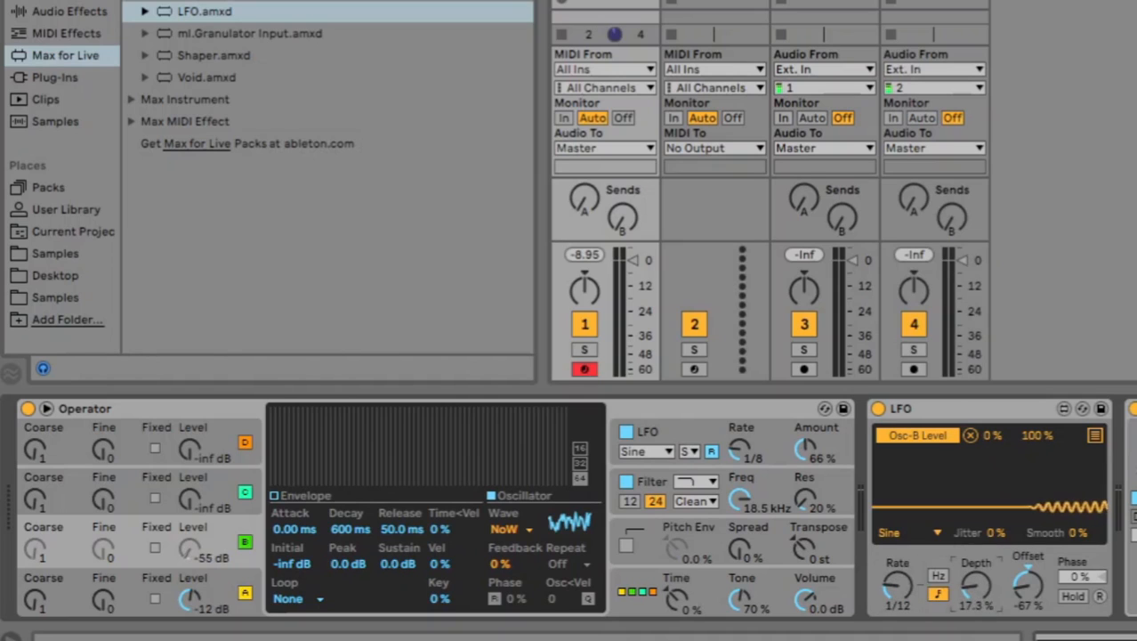
- Set the depth of the LFO mapped to oscillator B's level to 14.2% and audition the clip through the whole device chain
left_click_drag(977, 581, 1006, 586)
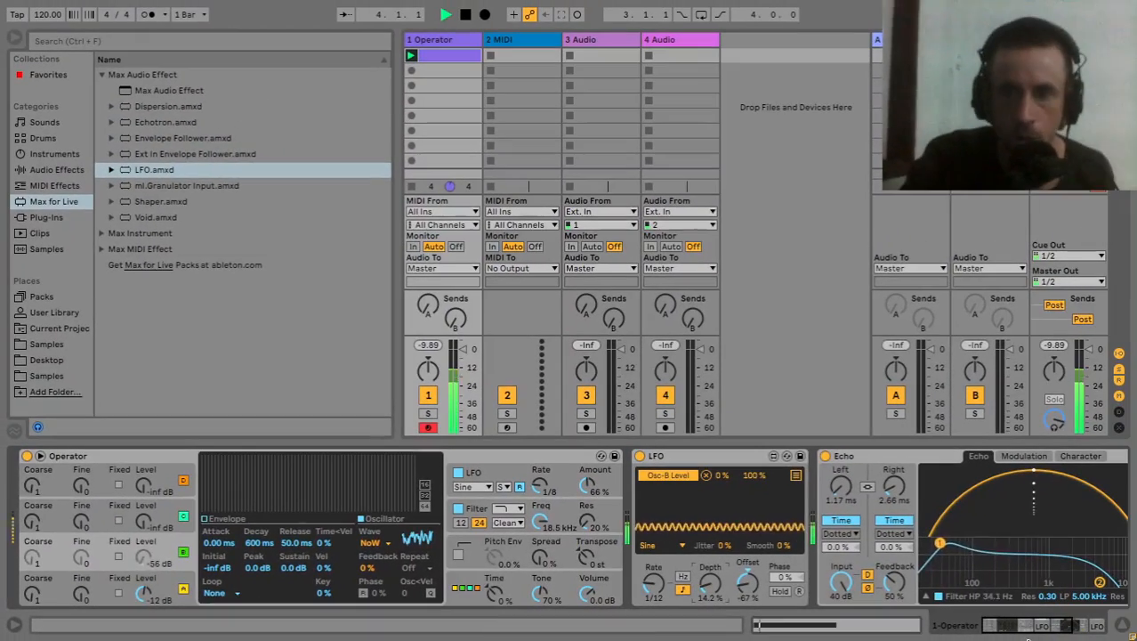
left_click_drag(1022, 625, 1059, 625)
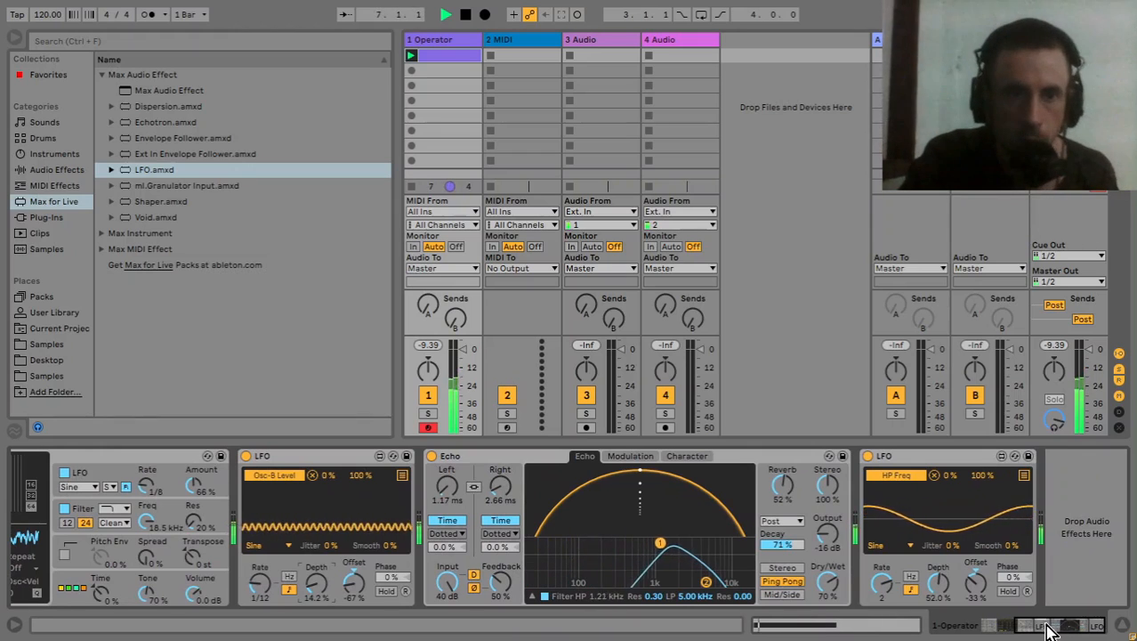
mouse_move(1049, 630)
left_mouse_down()
mouse_move(1003, 631)
mouse_move(1035, 628)
left_mouse_up()
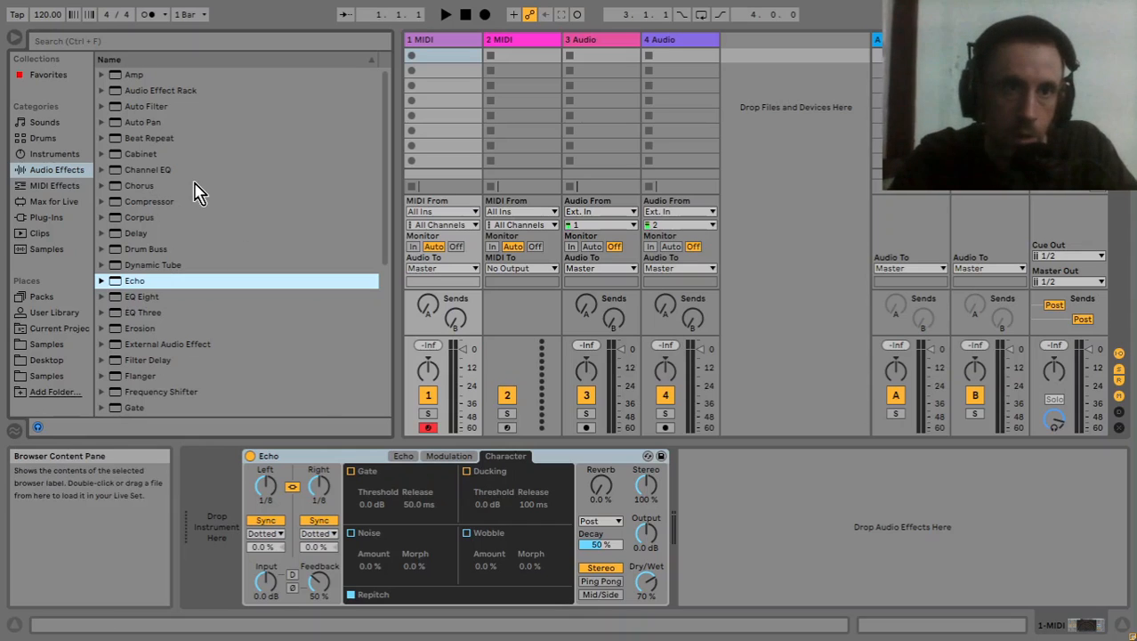
- Load Operator onto the first MIDI track before the Echo and add the Rozzer - Advanced Step Sequencer v2.0 MIDI effect
left_click(66, 154)
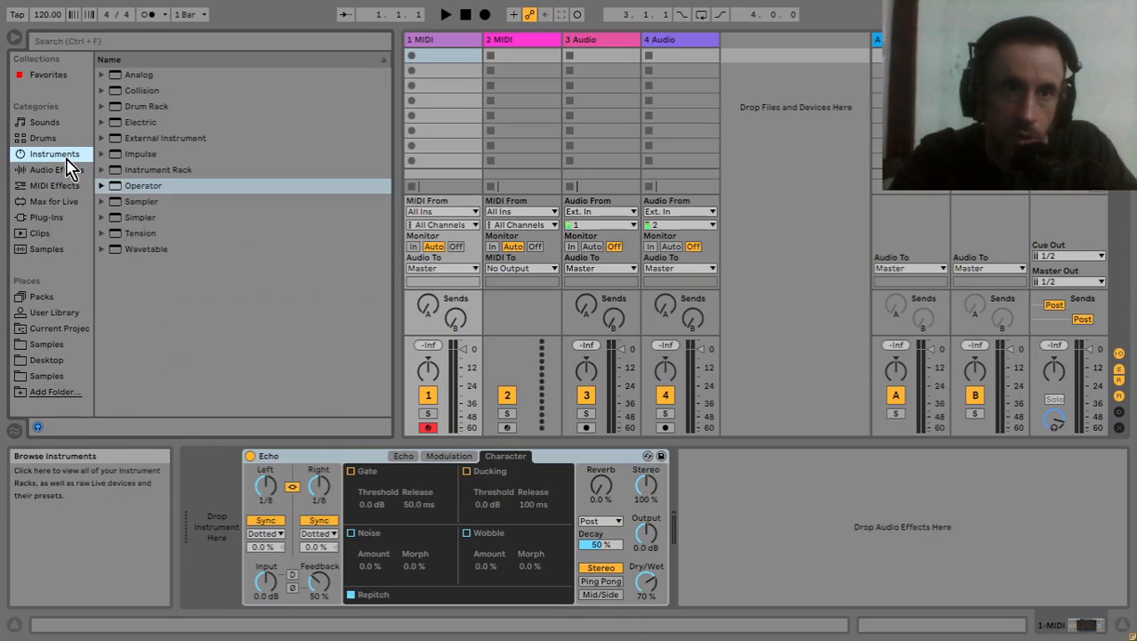
double_click(122, 187)
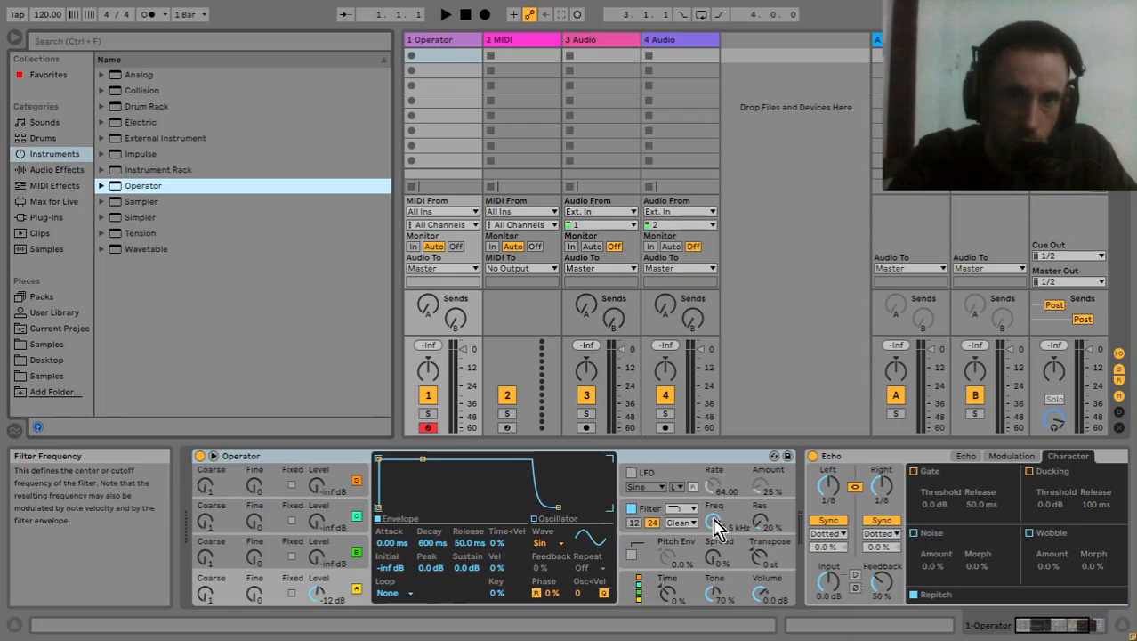
left_click(49, 207)
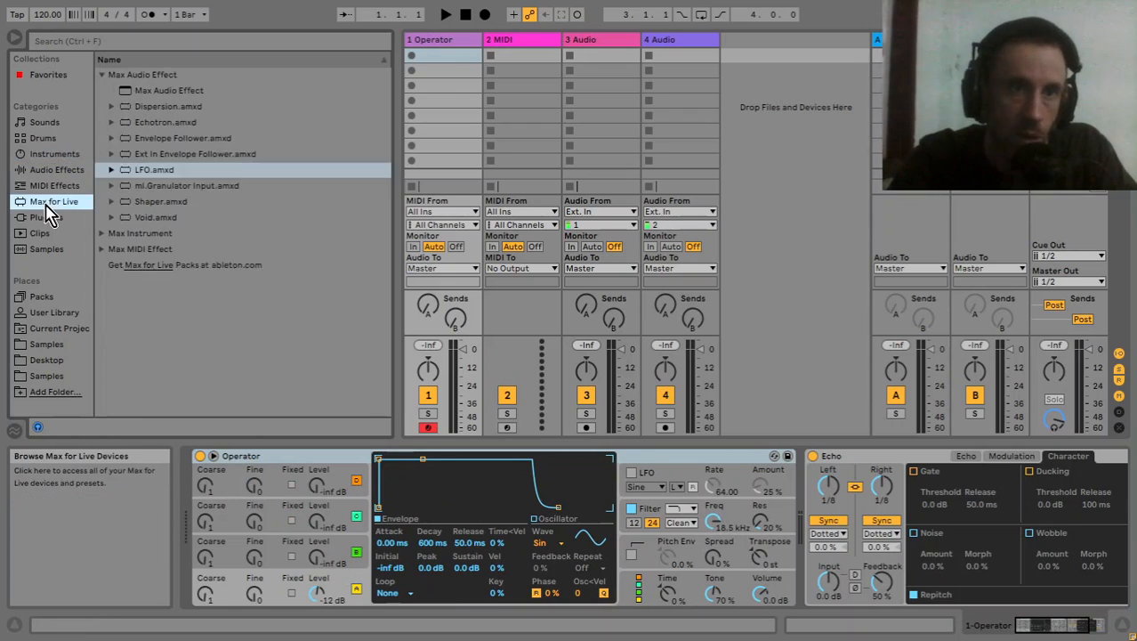
left_click(100, 249)
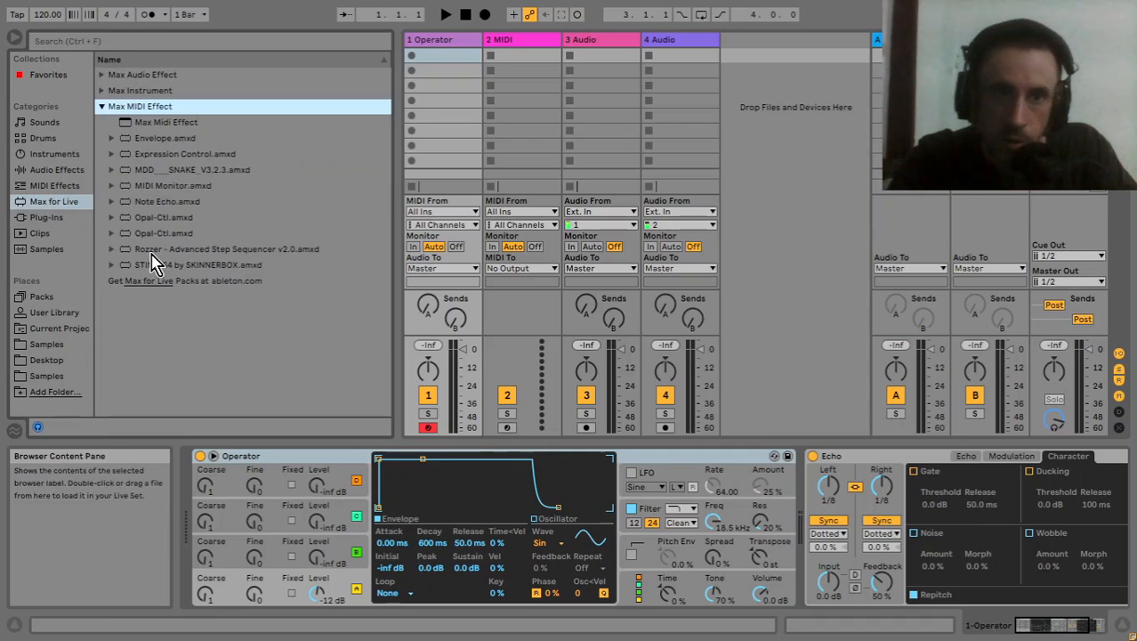
double_click(152, 253)
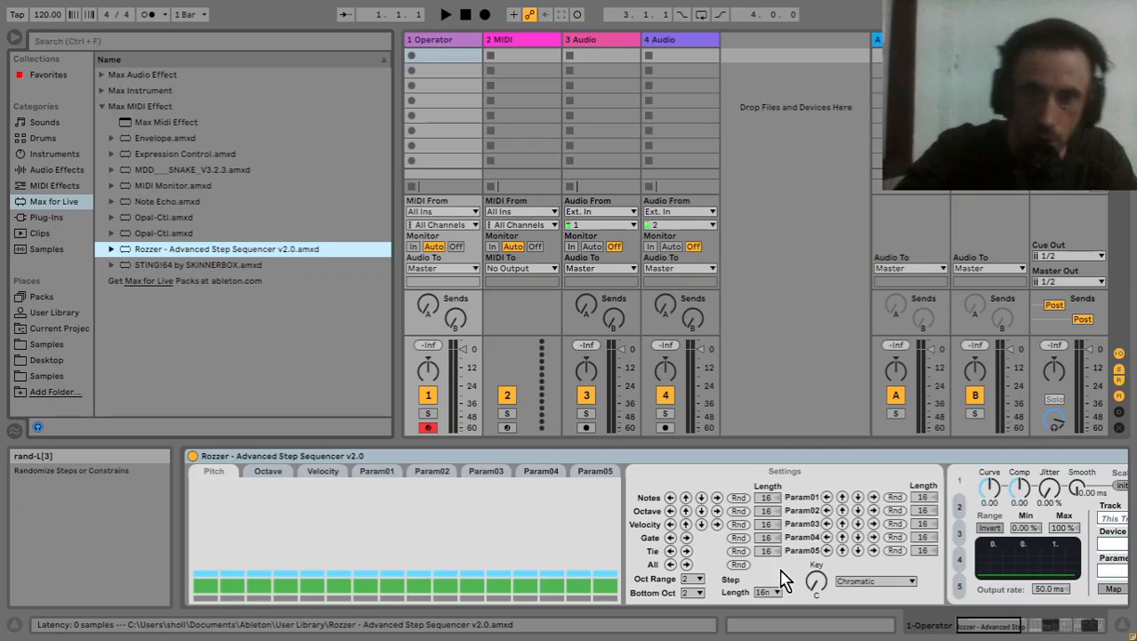
- Set the Rozzer sequencer's scale to Chinese and its octave range to 3
left_click(854, 587)
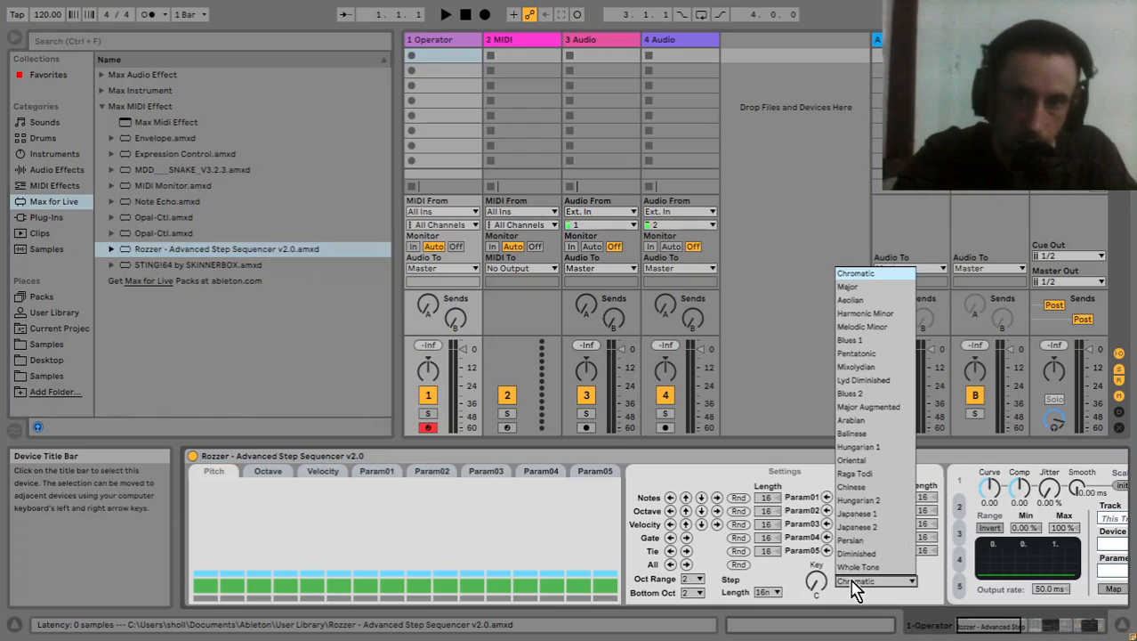
left_click(862, 494)
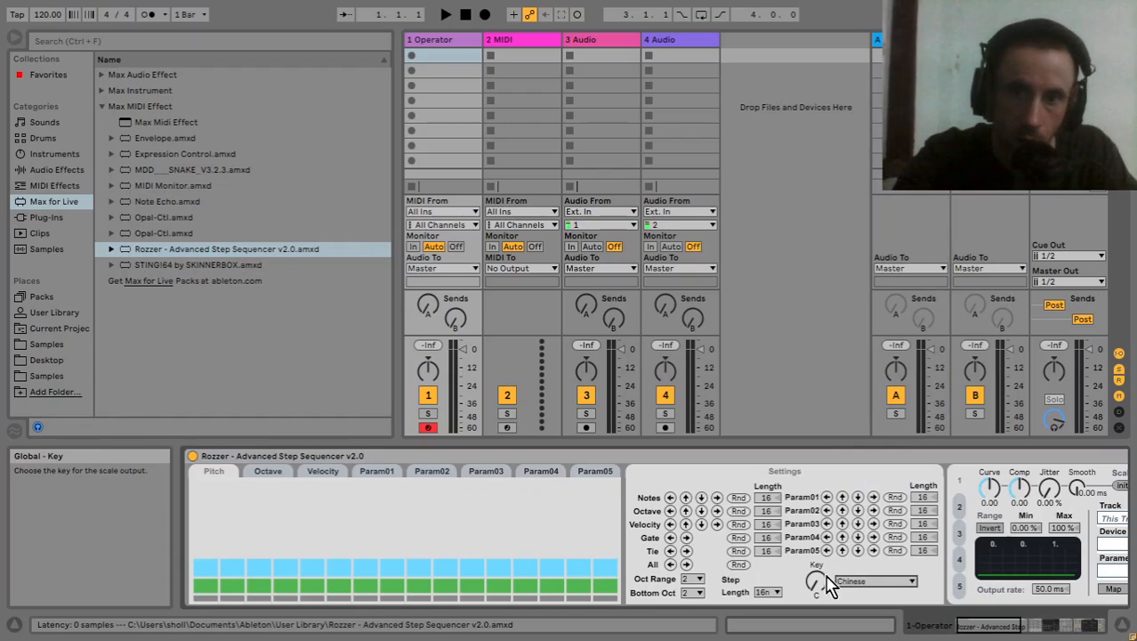
left_click(695, 580)
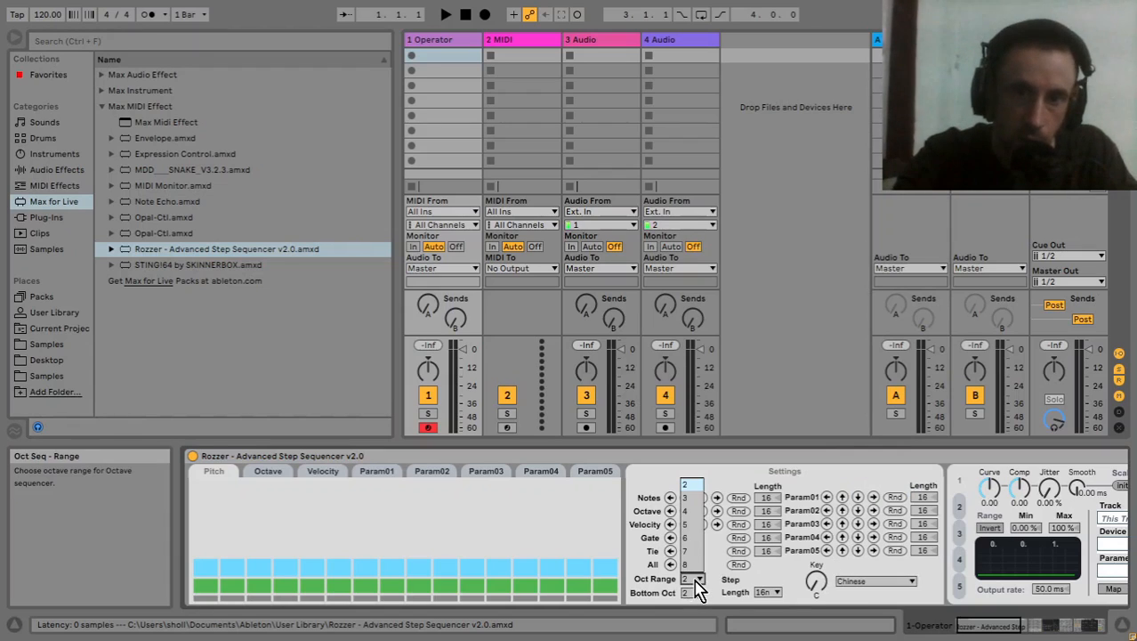
left_click(689, 498)
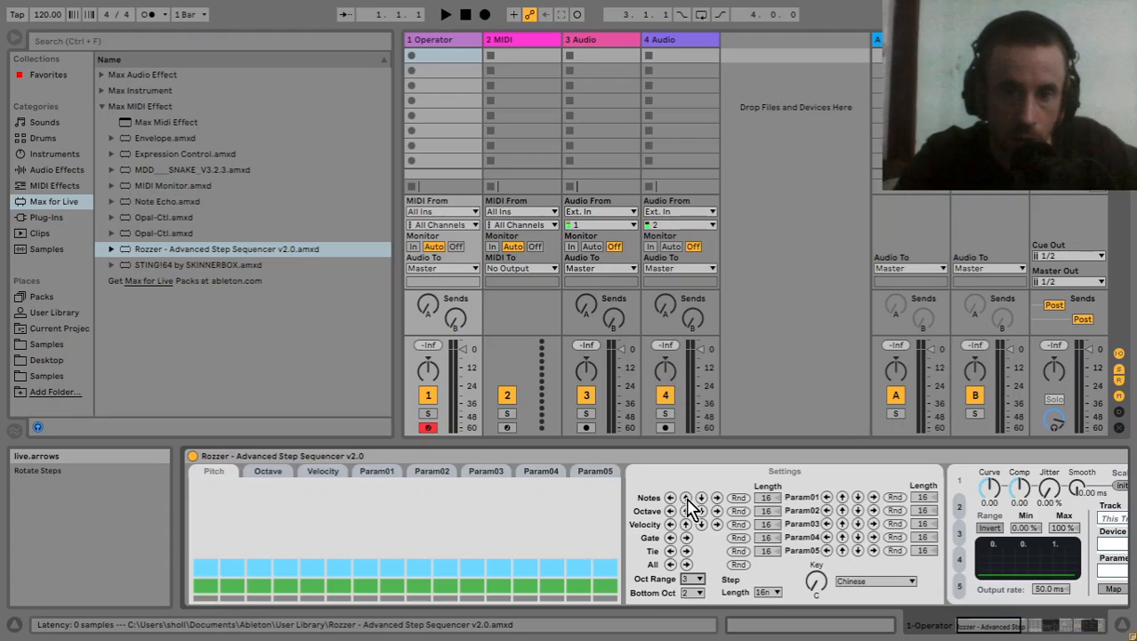
- Randomize all of the sequencer's lanes, start playback and show the velocity lane
left_click(739, 565)
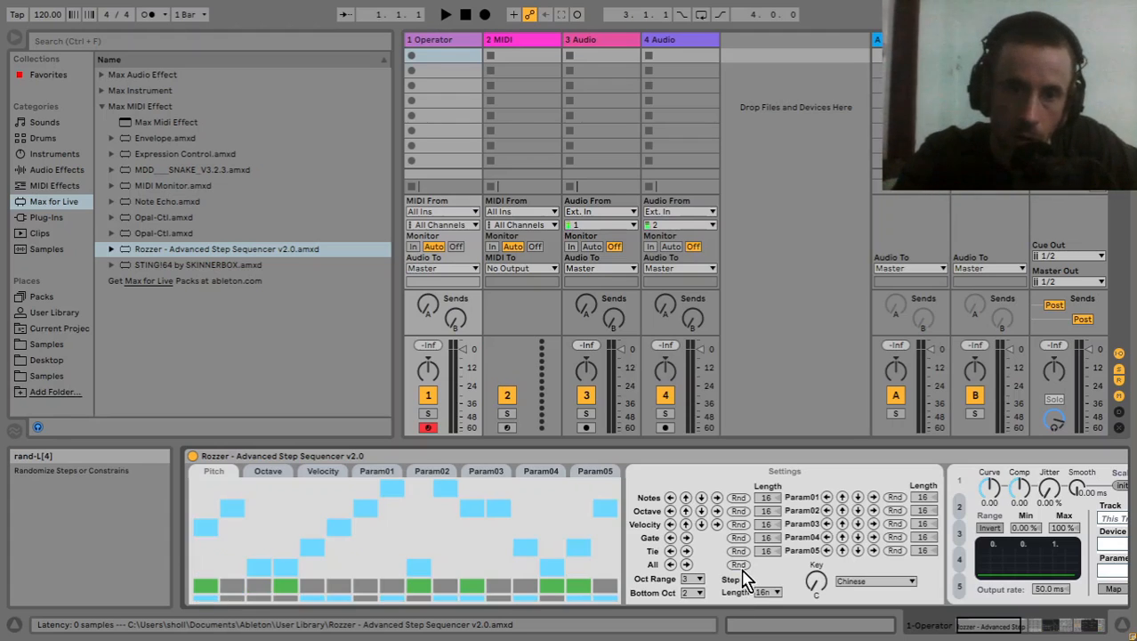
key("space")
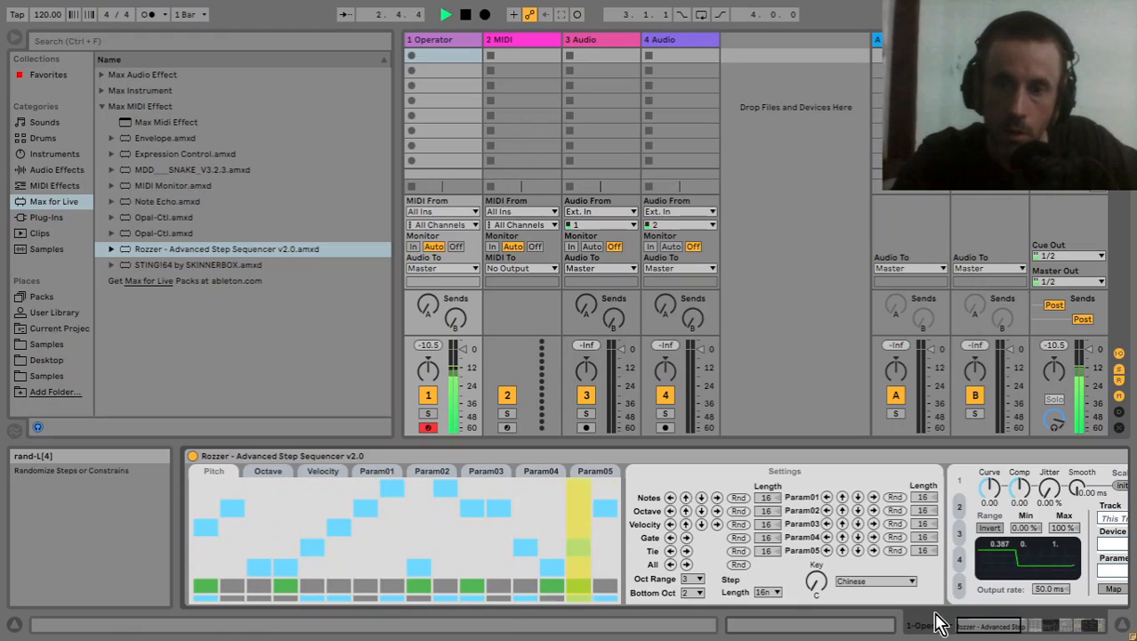
left_click_drag(1009, 627, 1015, 628)
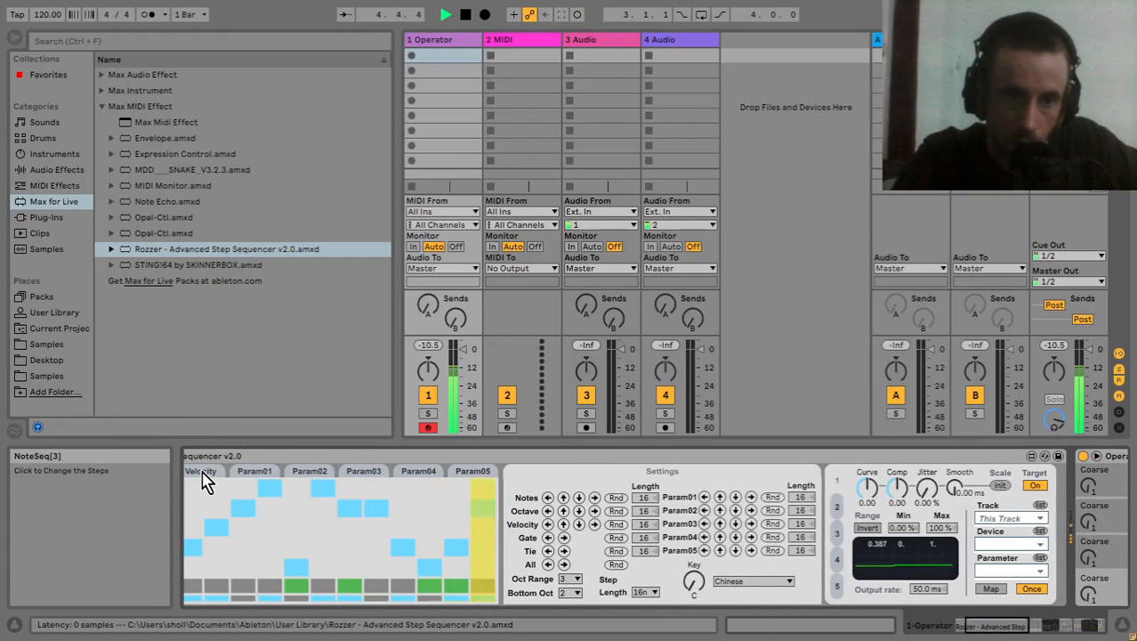
left_click(202, 474)
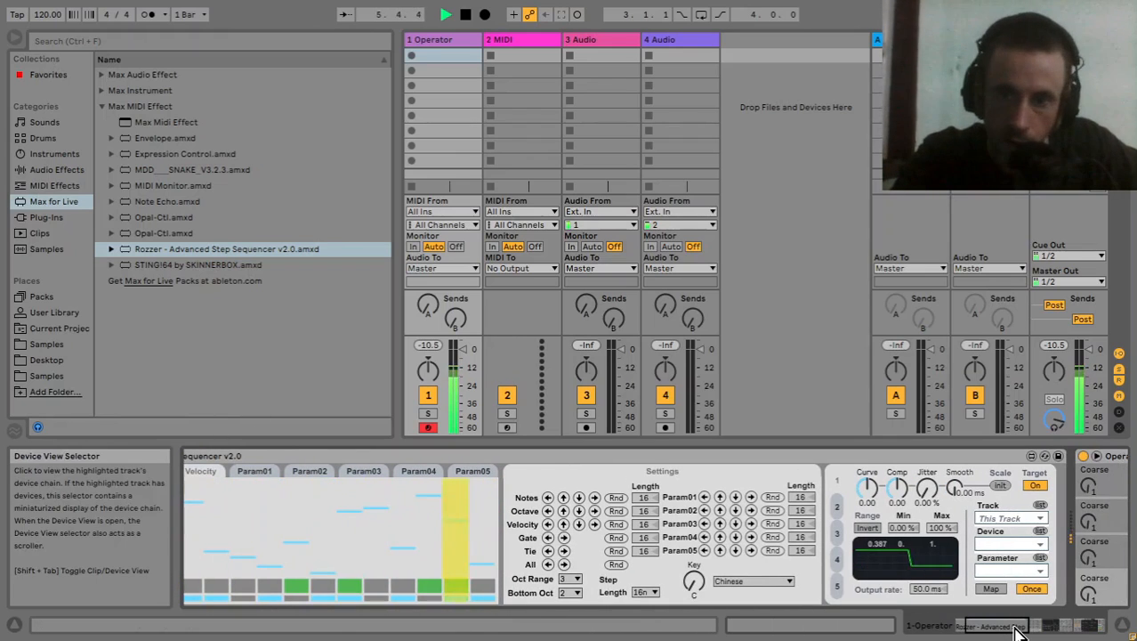
- Route note velocity to Volume as Operator's first velocity destination, with an amount of 70.31
left_click_drag(1019, 630, 1064, 631)
left_click(761, 597)
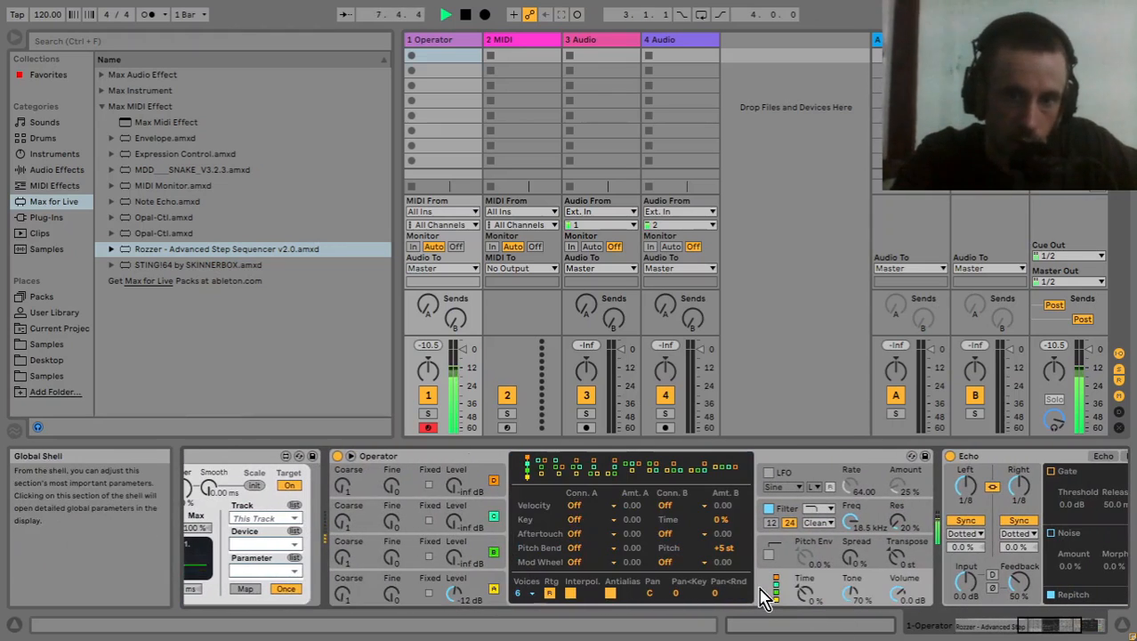
left_click(587, 506)
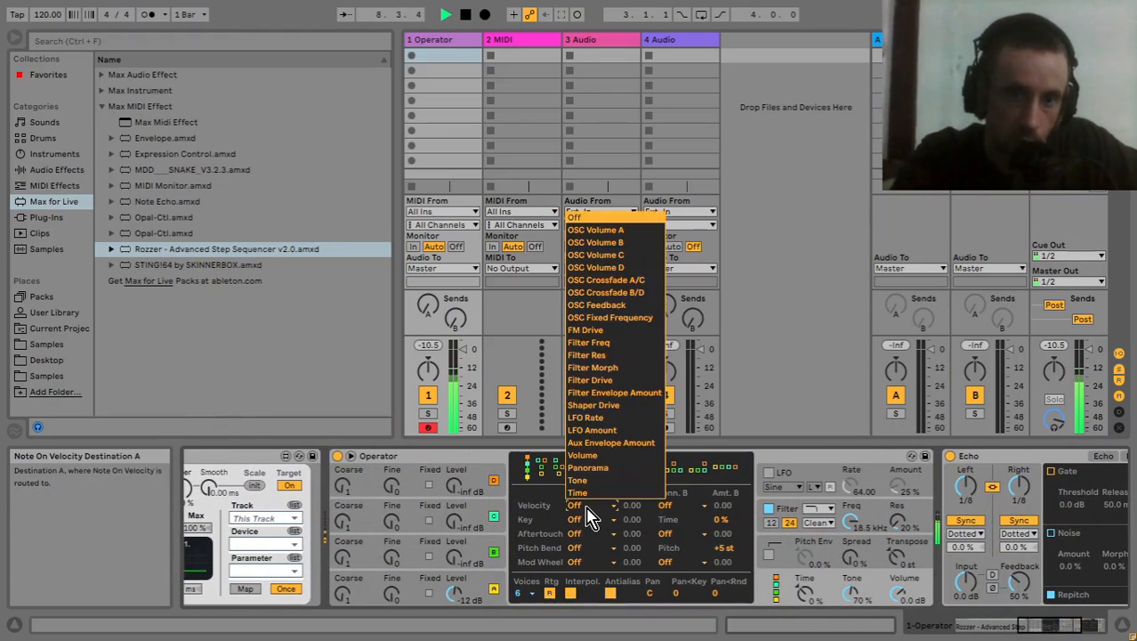
left_click(587, 457)
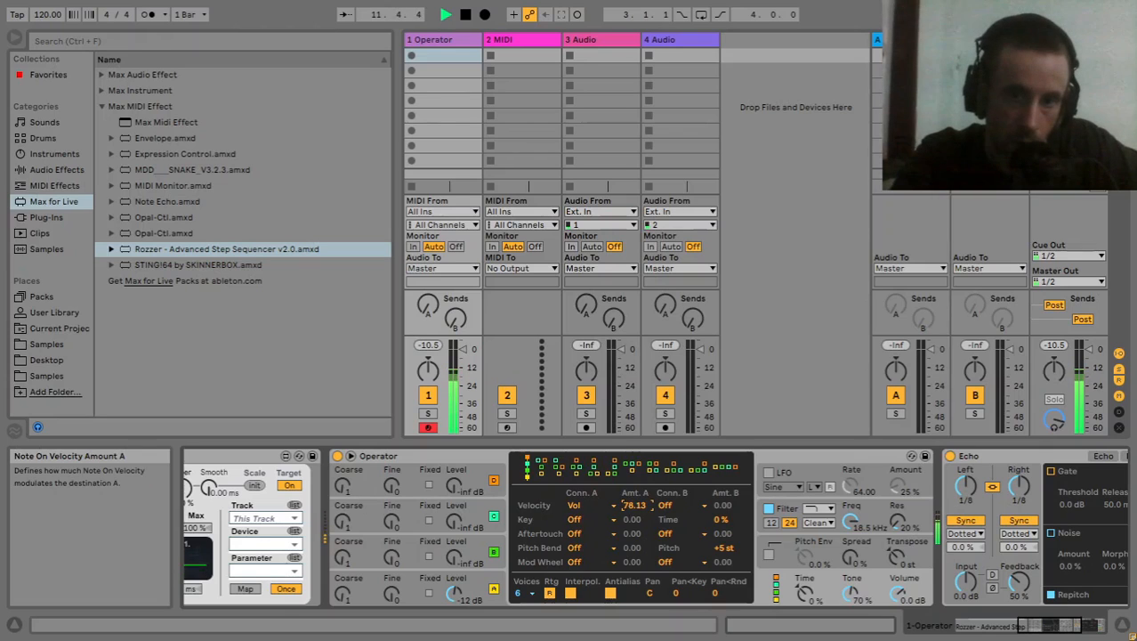
left_click_drag(632, 505, 632, 506)
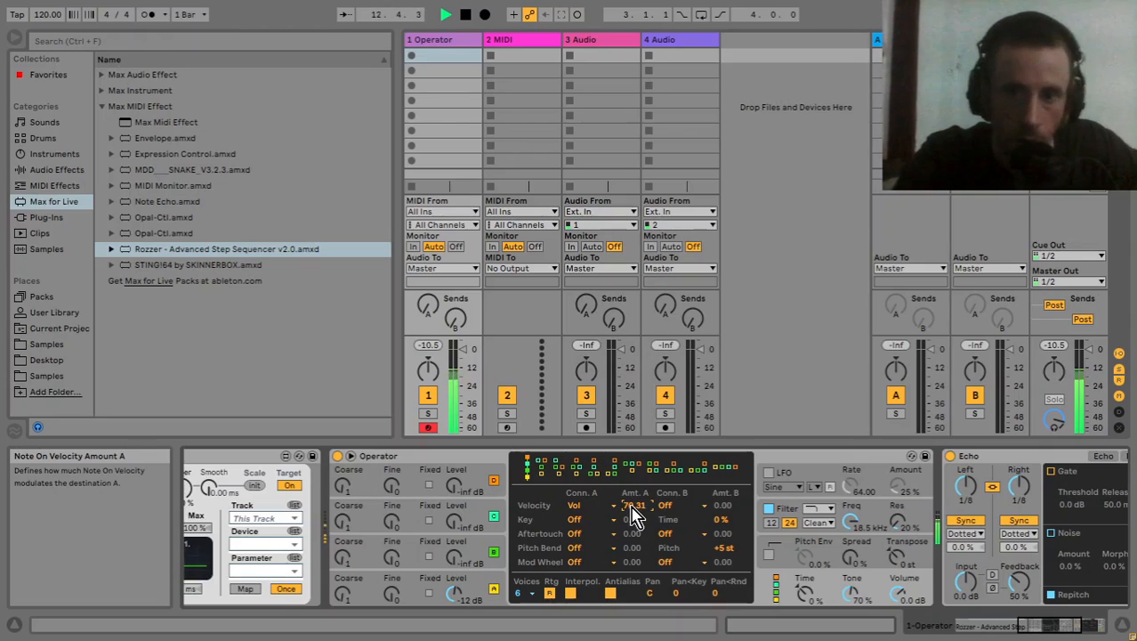
- Change Operator's oscillator A waveform to SwD
left_click(490, 582)
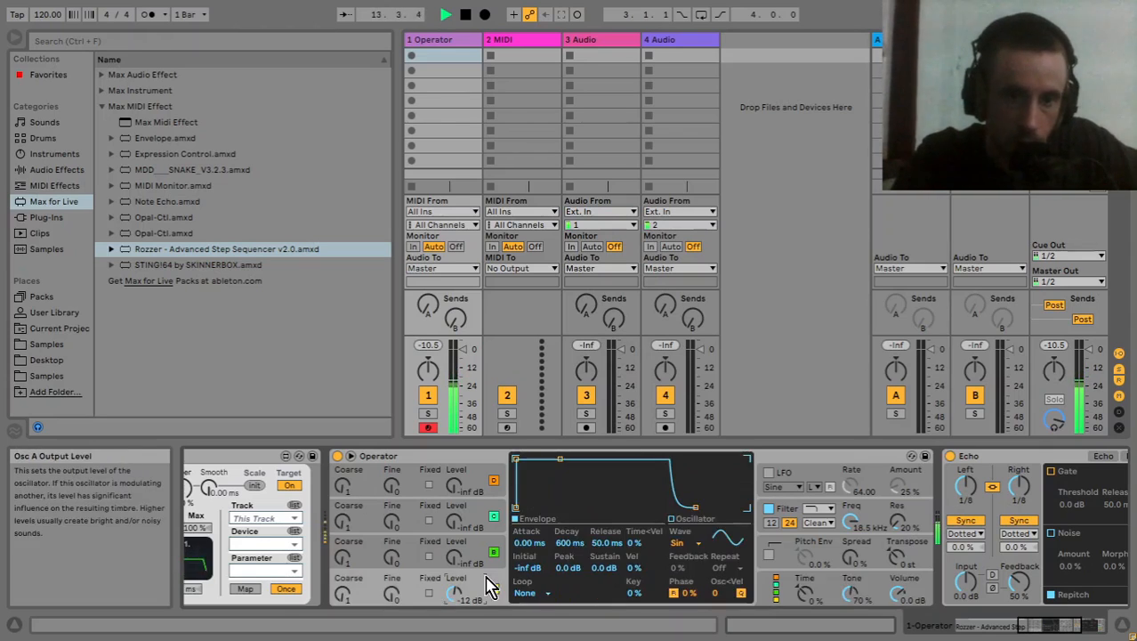
left_click(687, 546)
left_click(719, 387)
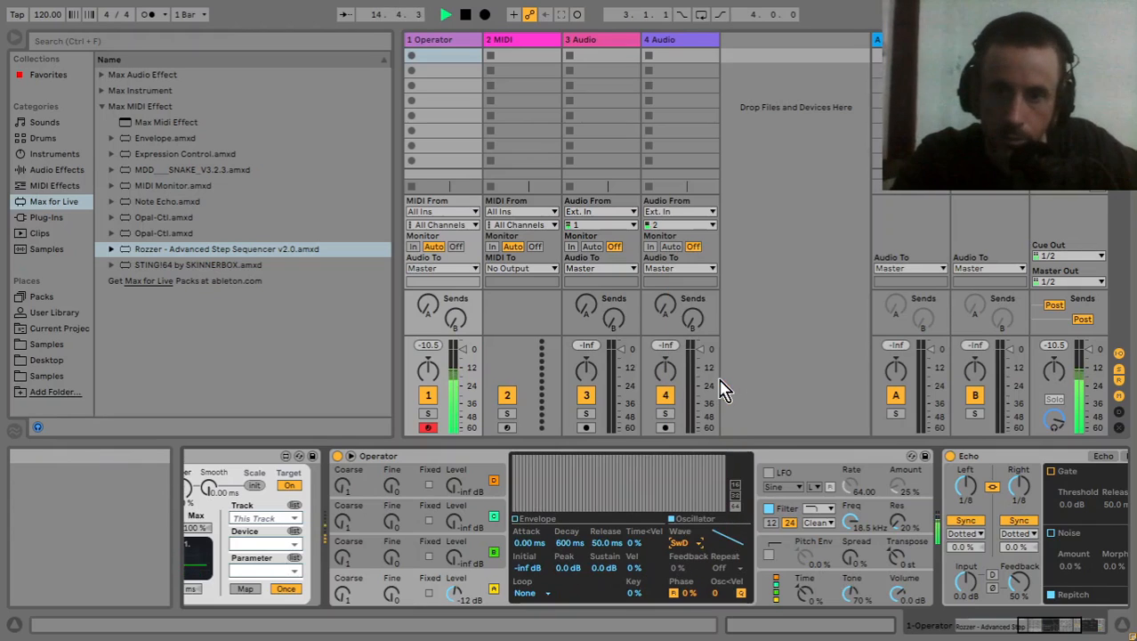
- Set Operator's filter to the MS2 circuit at 1.58 kHz with 55% resonance and 37% envelope amount
left_click(823, 523)
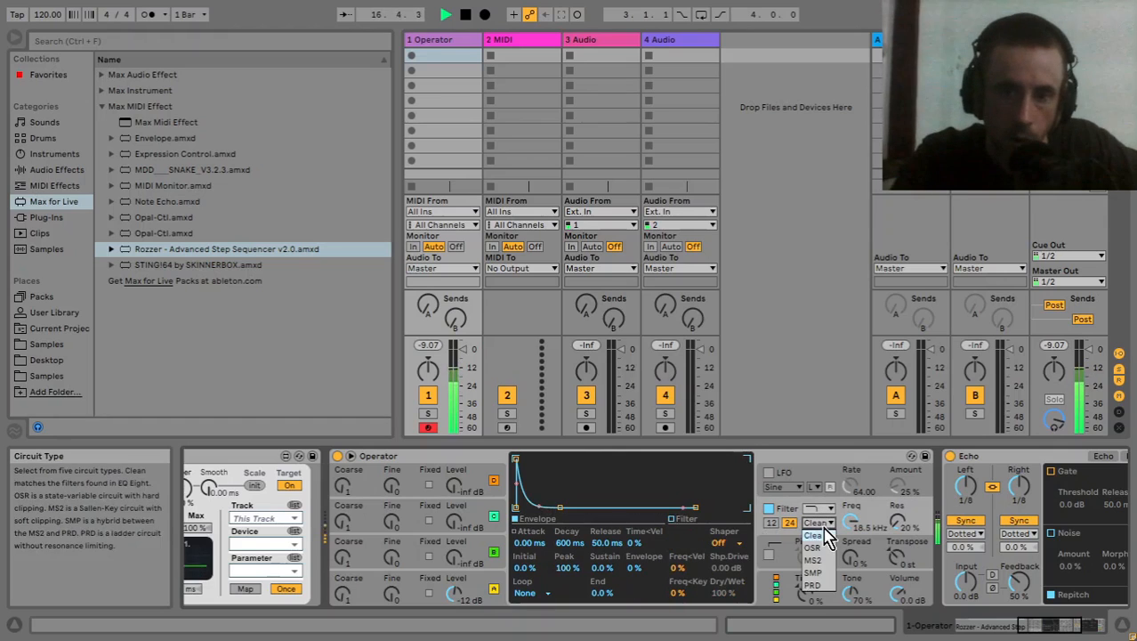
left_click(828, 567)
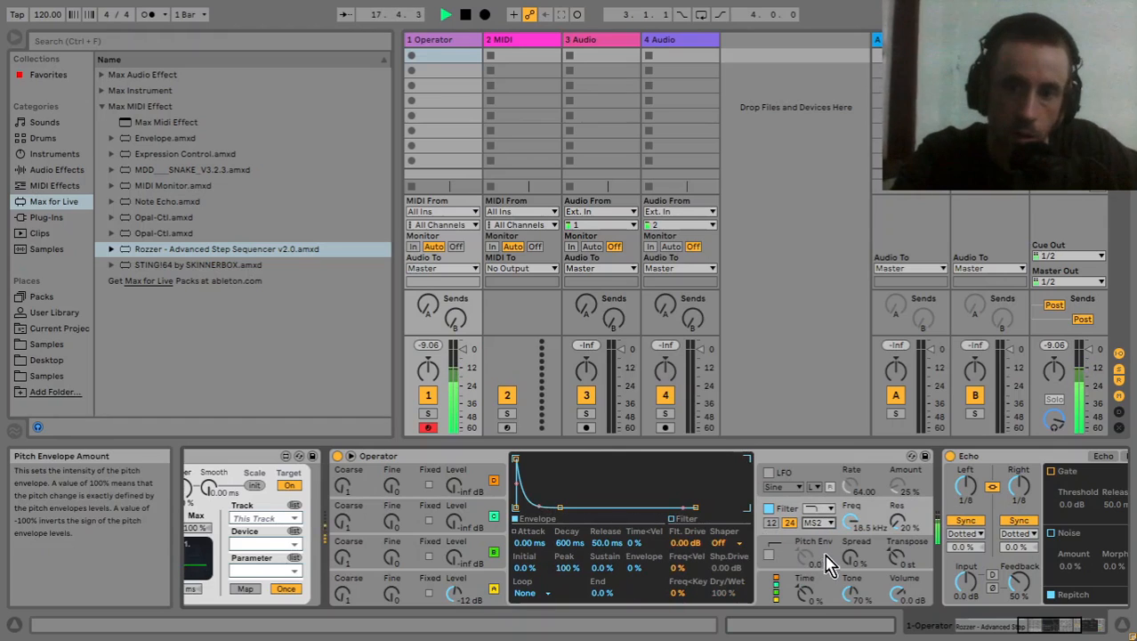
left_click_drag(854, 524, 897, 509)
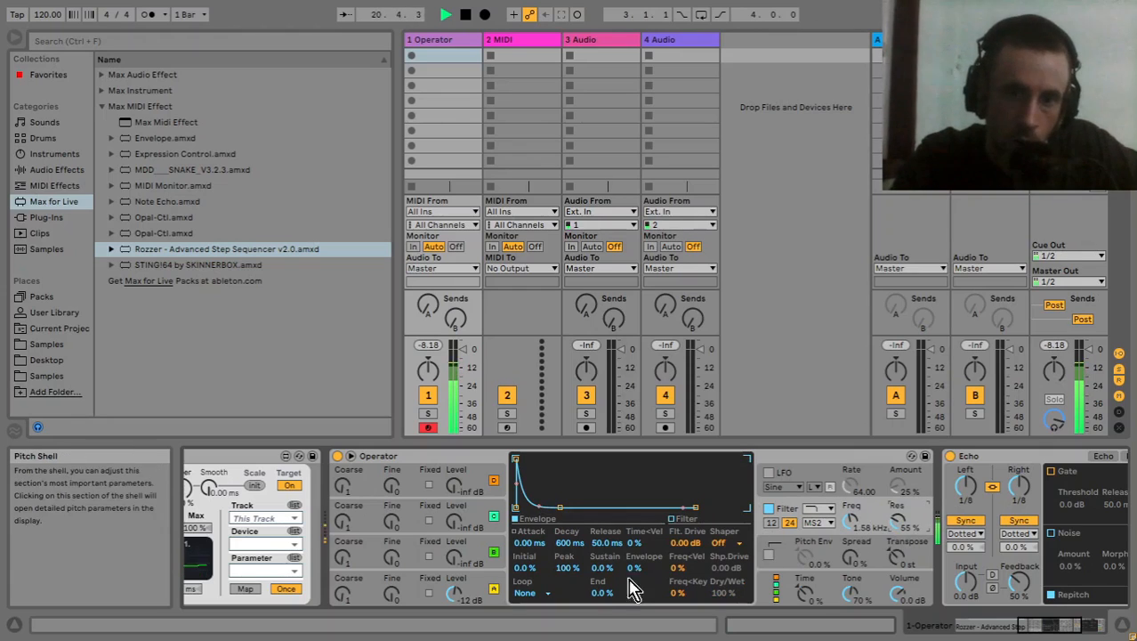
left_click_drag(629, 572, 629, 566)
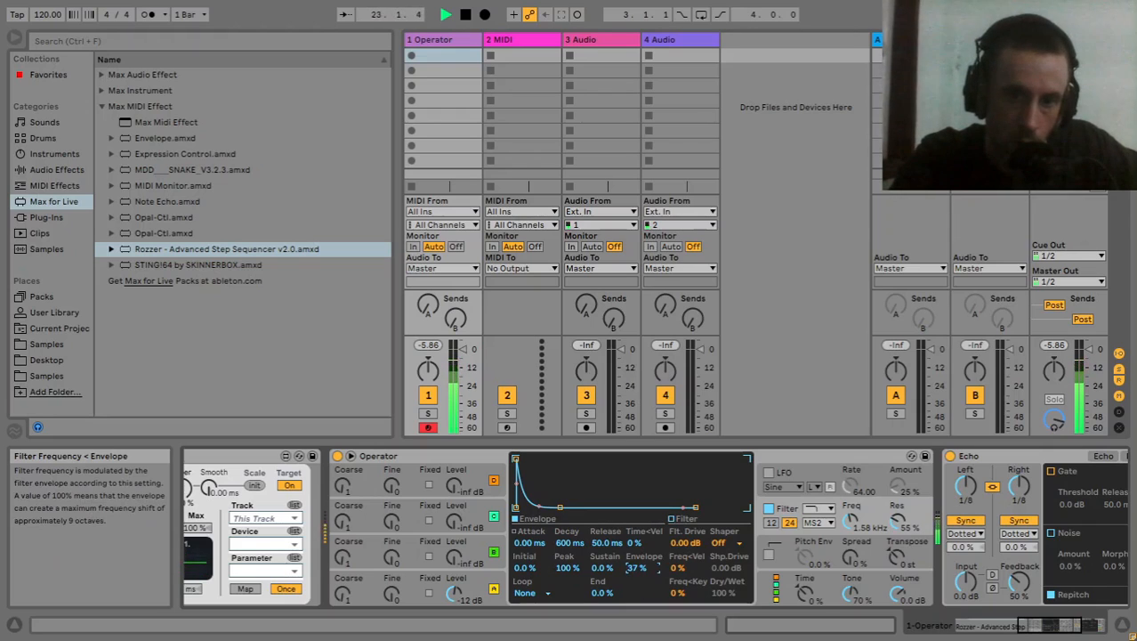
- Route velocity's second destination to Filter Envelope Amount at 81.25 and lower the system volume to 42
left_click(765, 592)
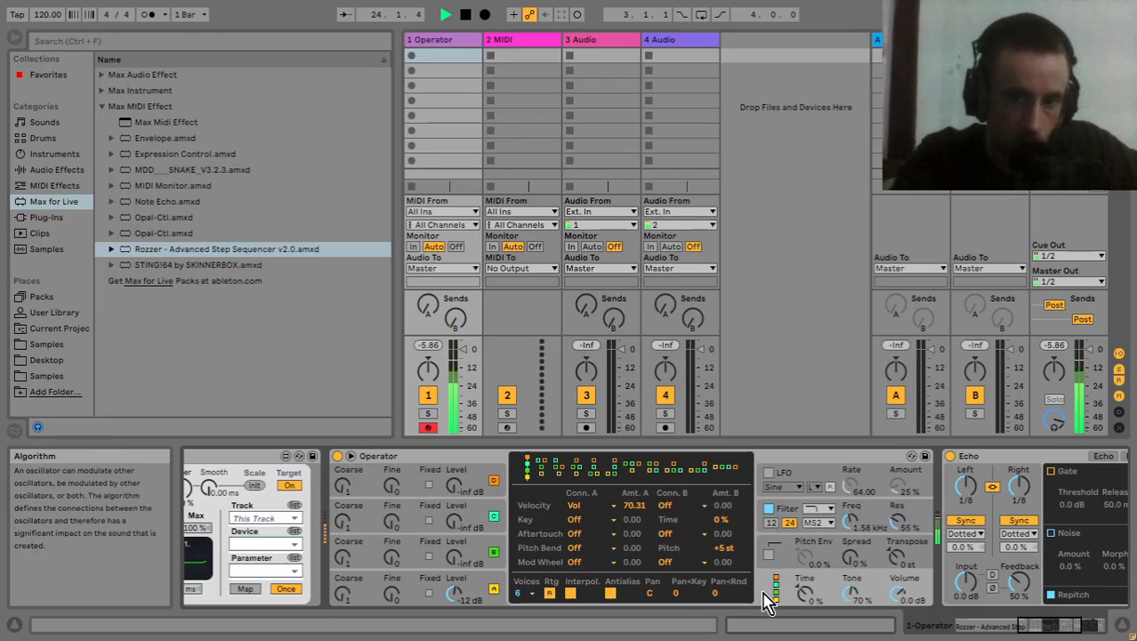
left_click(673, 505)
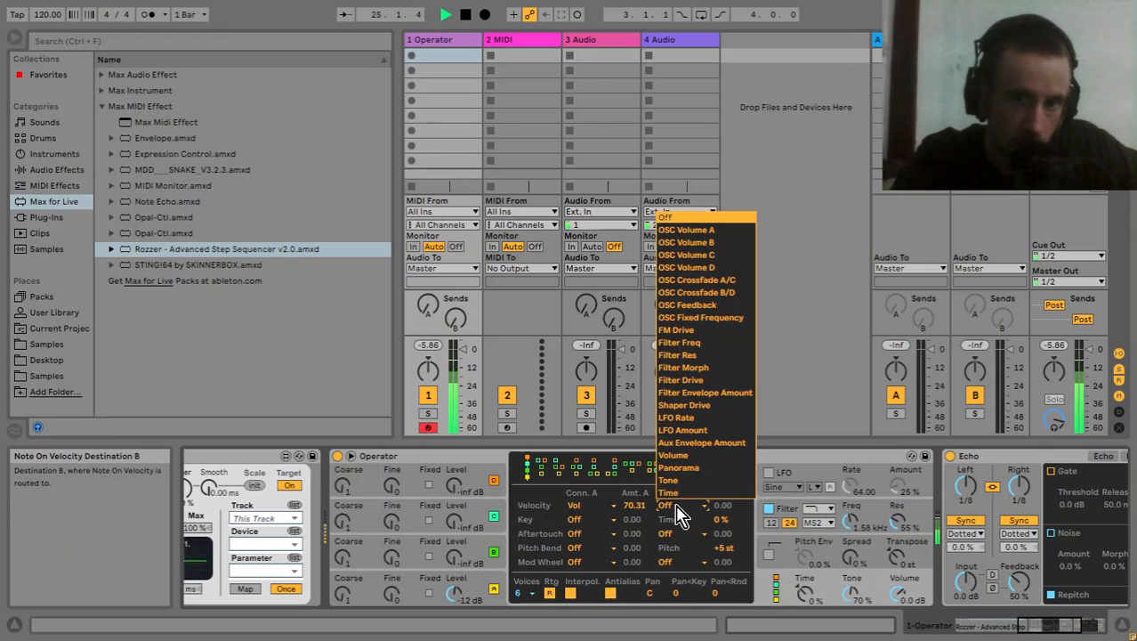
left_click(696, 393)
left_click_drag(731, 505, 732, 472)
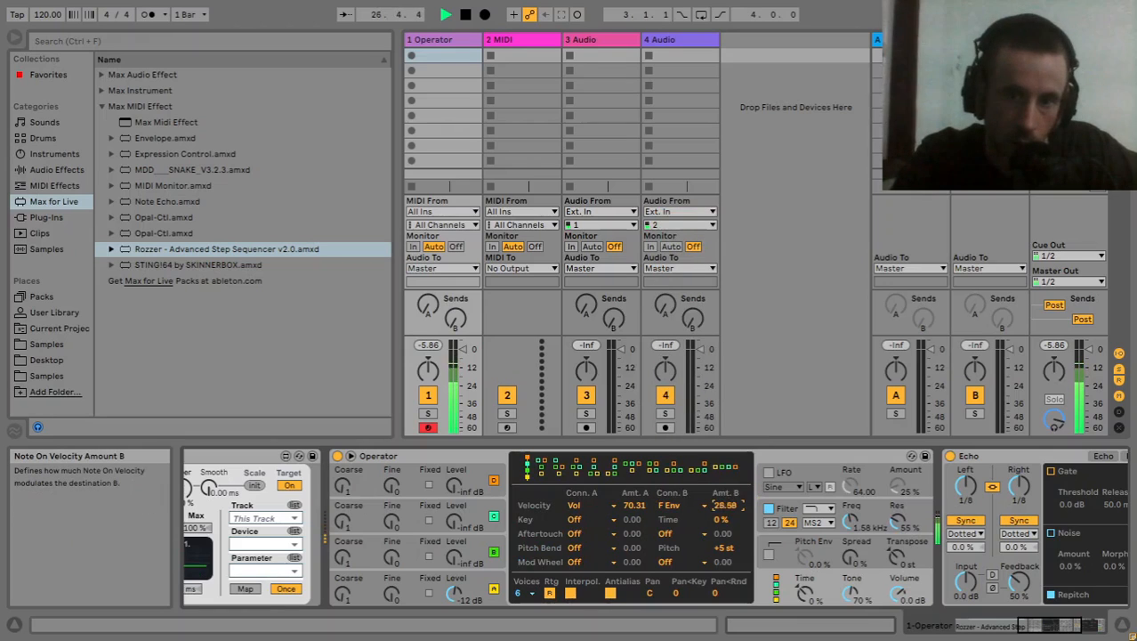
left_click_drag(729, 514, 730, 512)
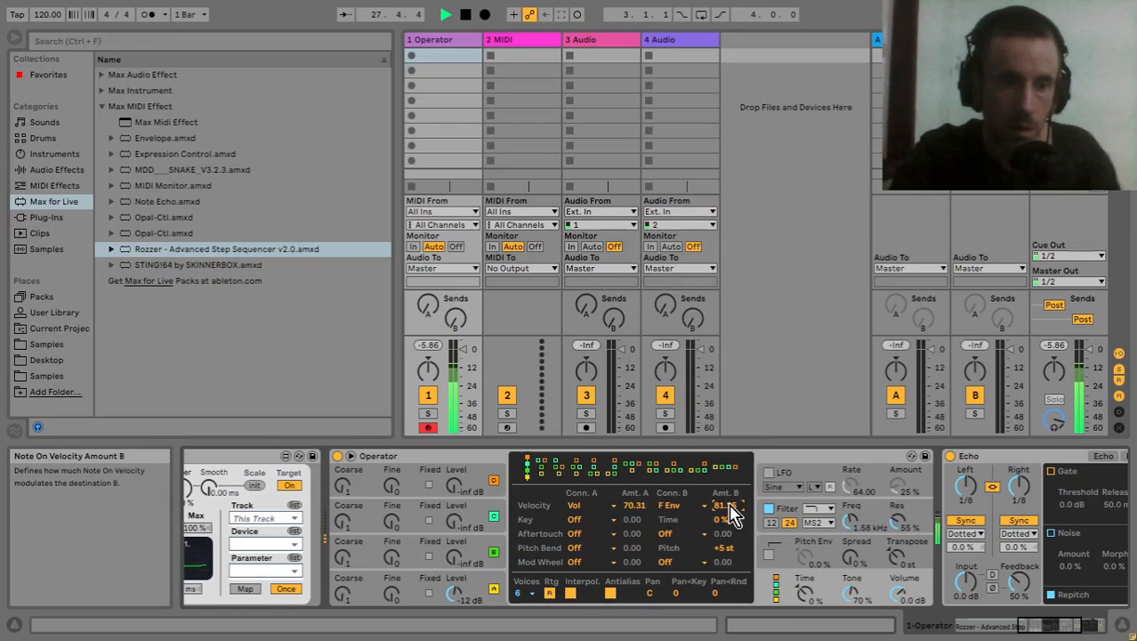
key("XF86AudioLowerVolume")
key("XF86AudioLowerVolume")
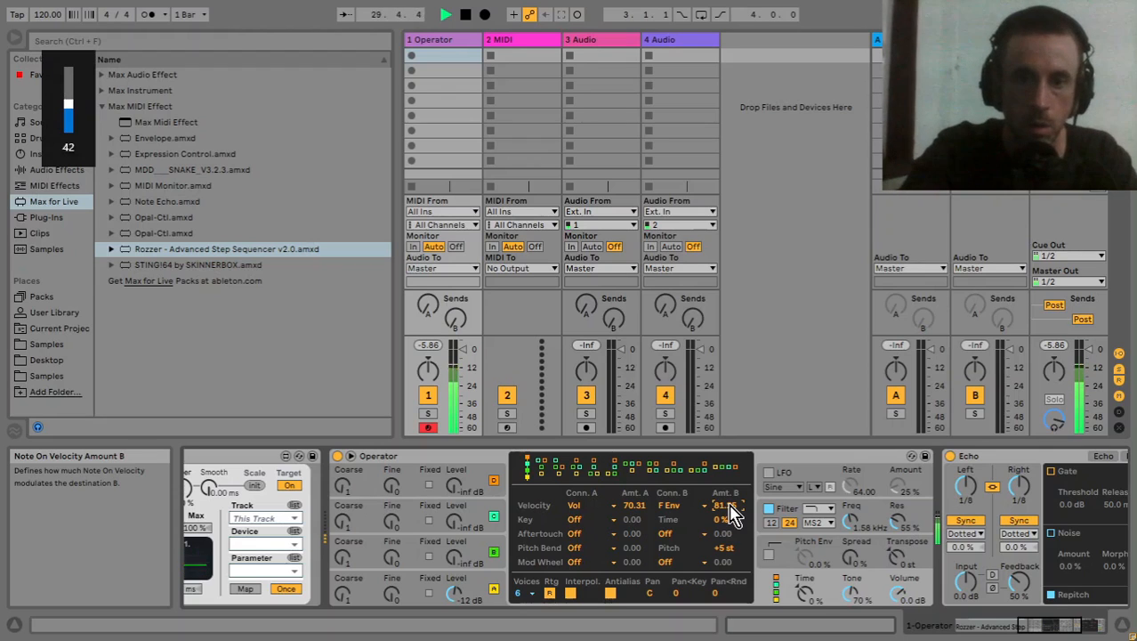
- Lower the velocity of the eleventh step in the Rozzer sequencer and stop playback
left_click_drag(1046, 625, 997, 630)
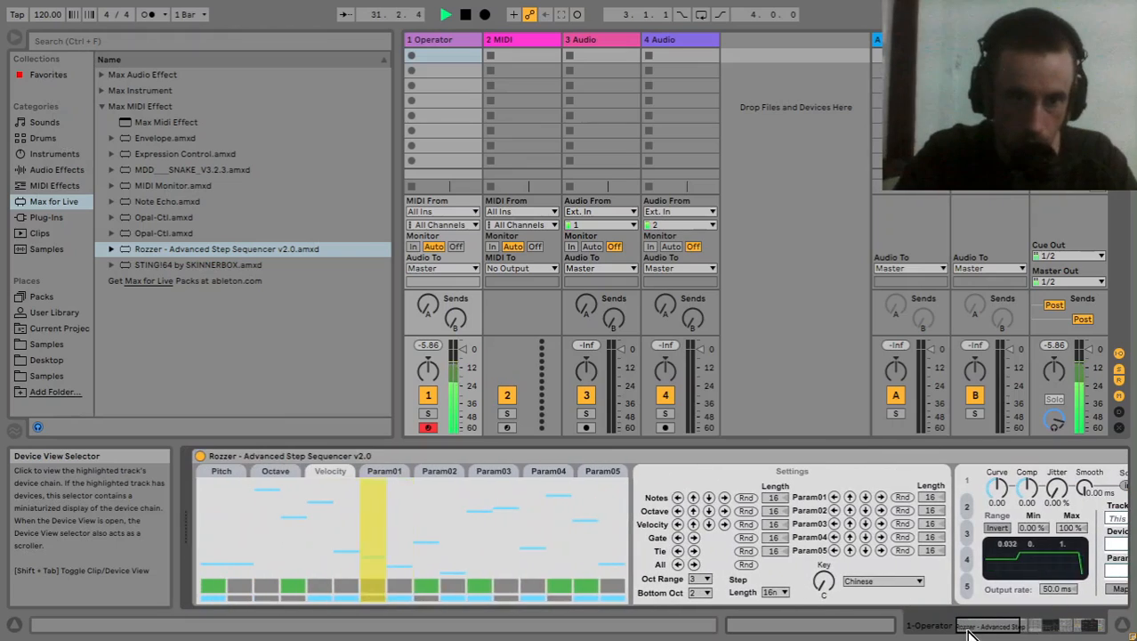
left_click(484, 560)
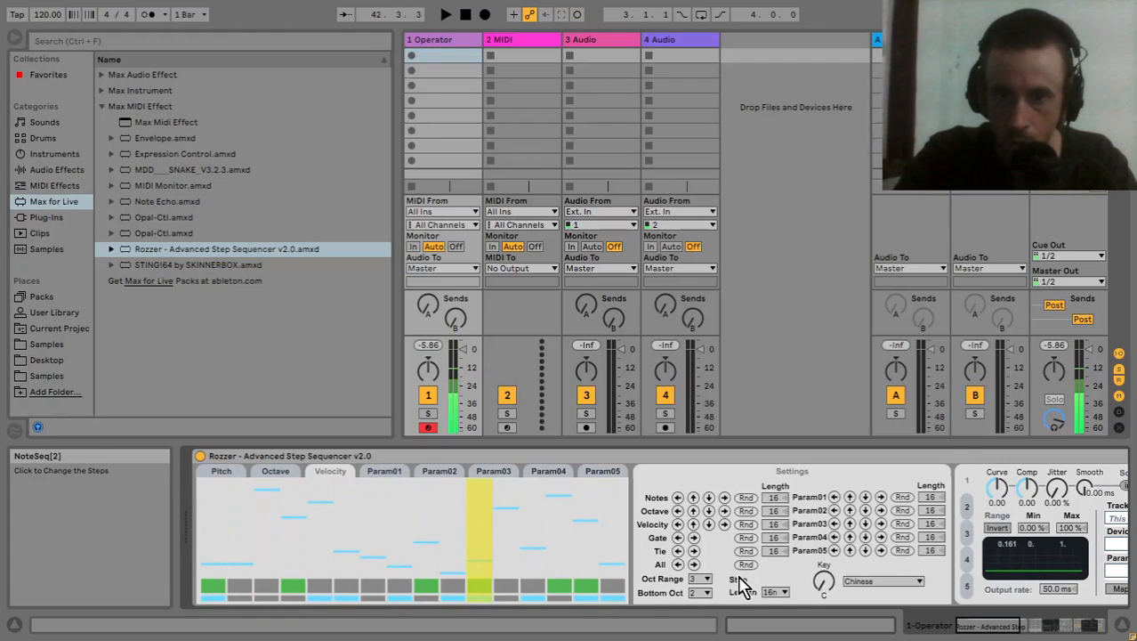
- Shape Echo's filter with the high-pass at 271 Hz and the low-pass at 2.13 kHz with 0.19 resonance
left_click_drag(979, 627, 1084, 625)
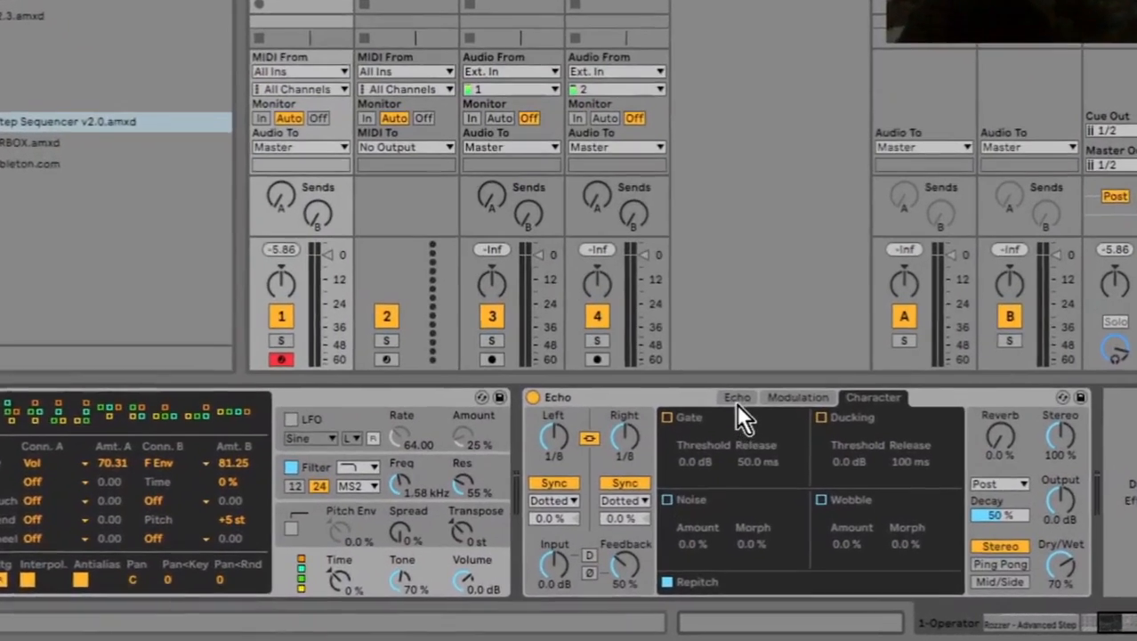
left_click(770, 457)
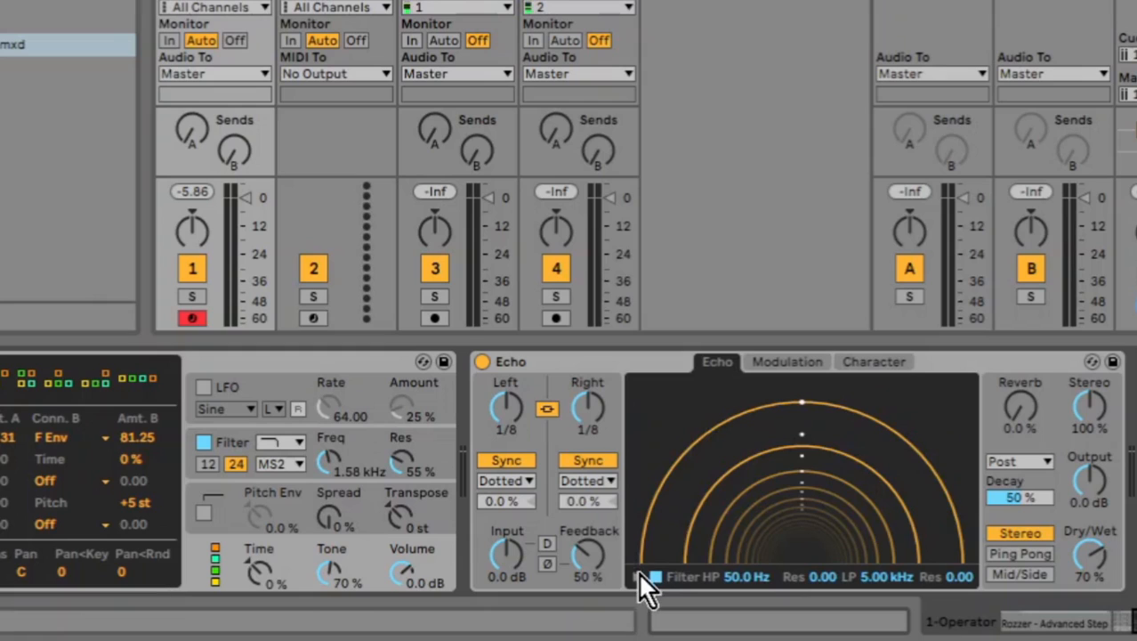
left_click(636, 577)
left_click_drag(678, 555, 759, 554)
left_click_drag(907, 552, 860, 516)
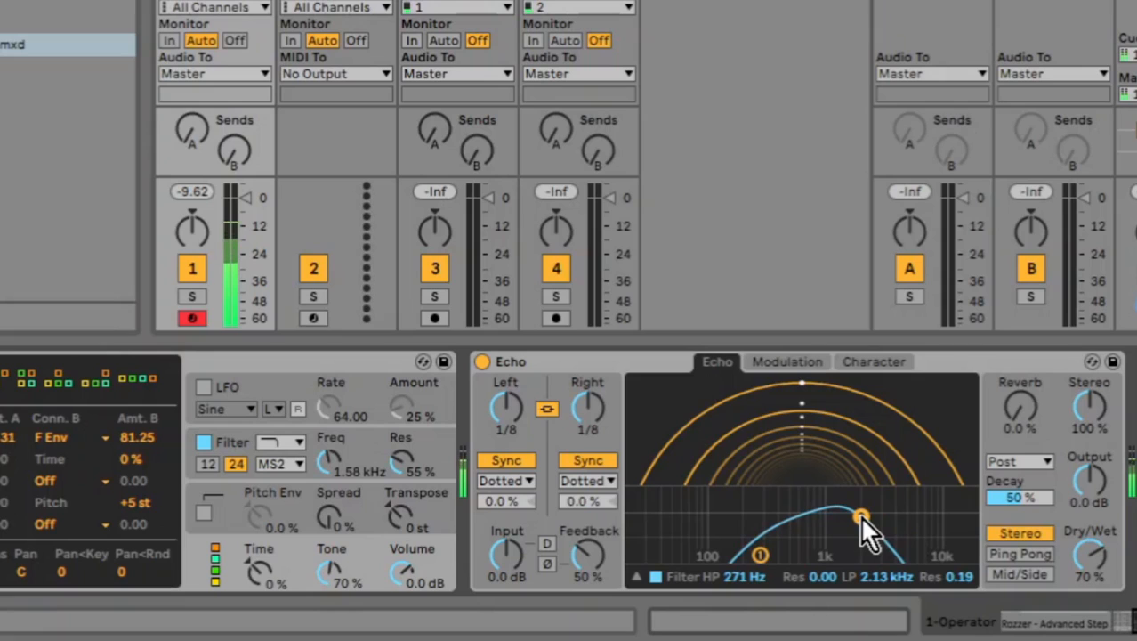
- Enable Echo's gate with a -13 dB threshold and set Dry/Wet to 63%
left_click(859, 363)
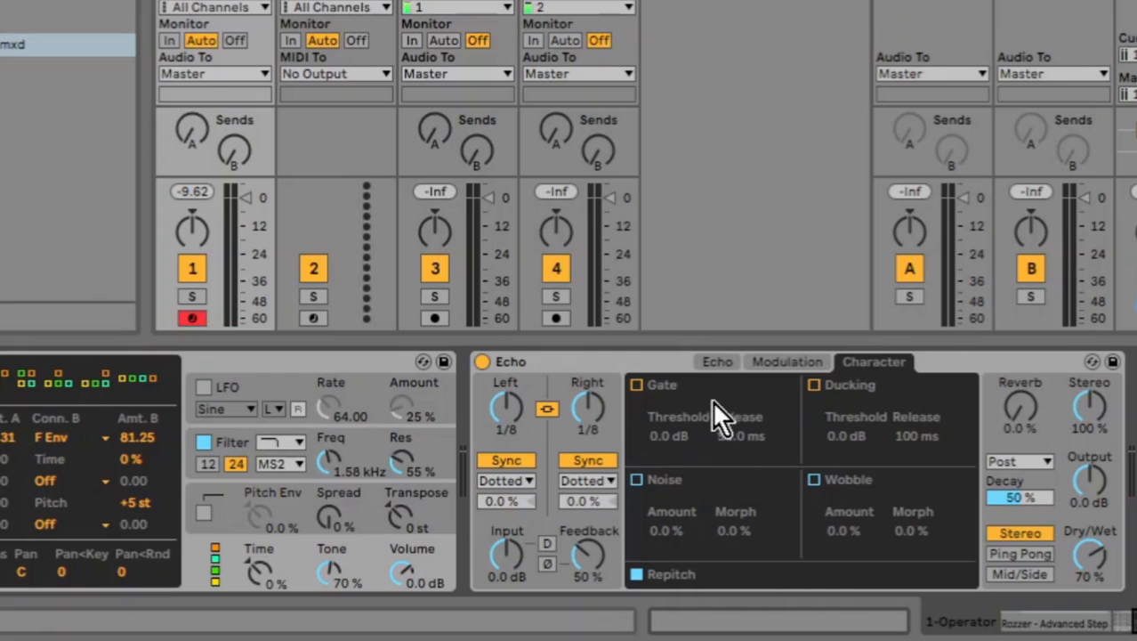
left_click(637, 384)
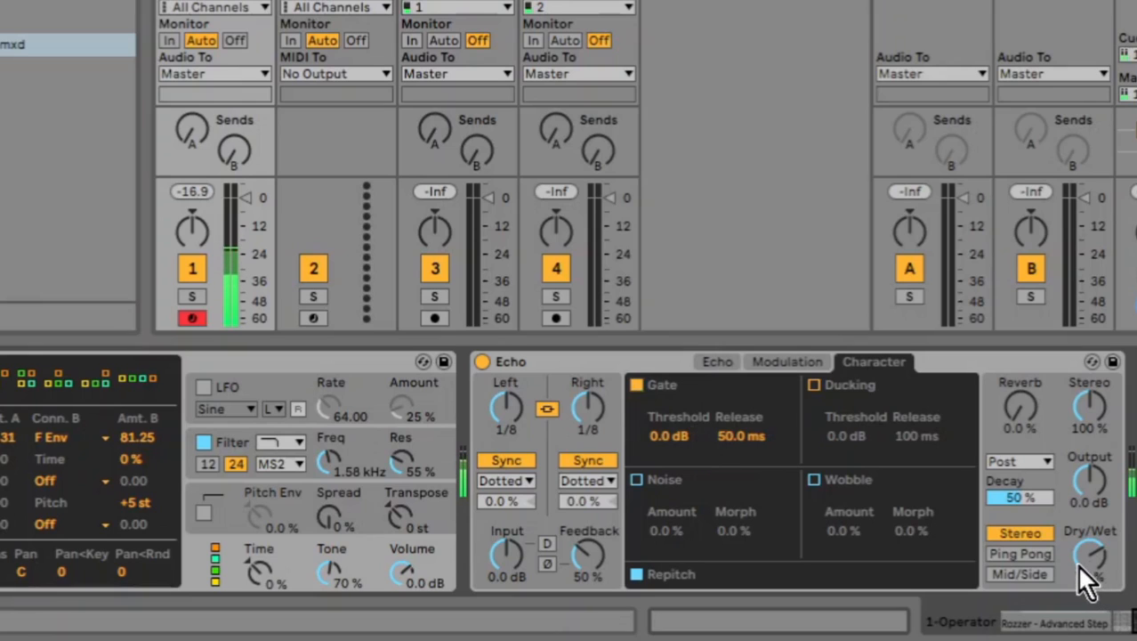
left_click_drag(1076, 564, 1076, 621)
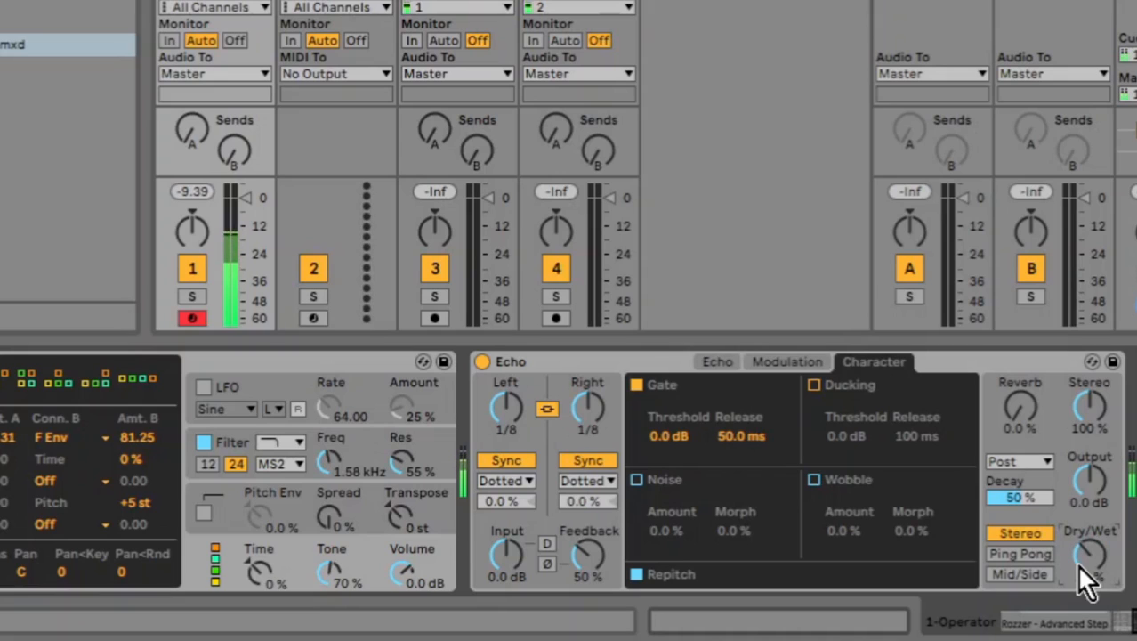
left_click(667, 437)
left_click_drag(667, 437, 666, 459)
left_click_drag(1089, 556, 1089, 532)
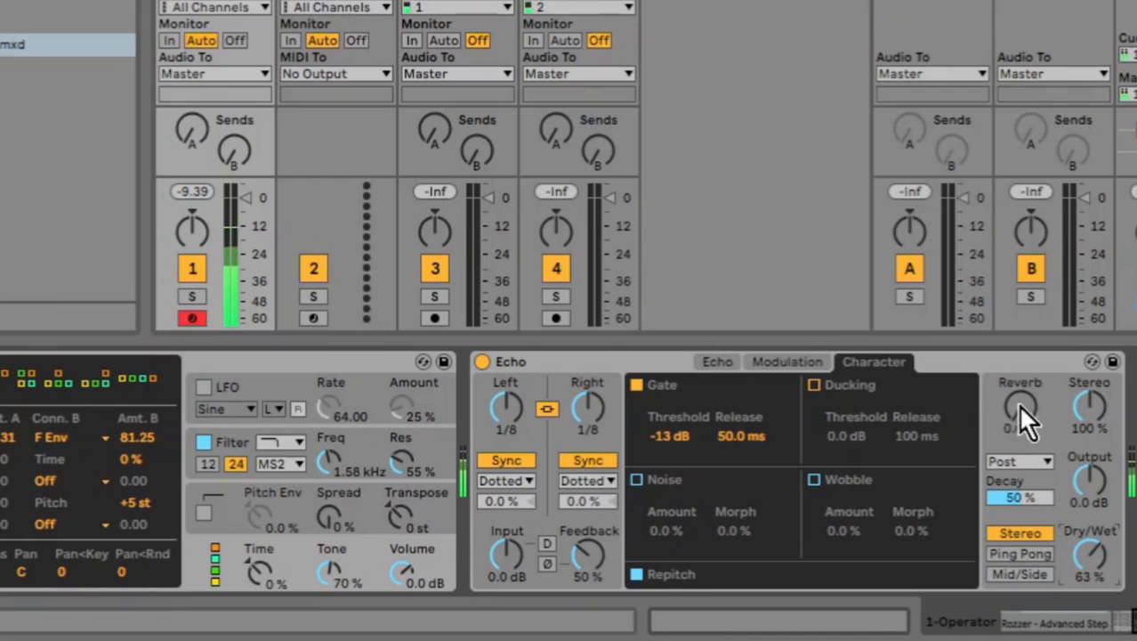
- Raise Echo's reverb to 58% and enable ducking with a -23 dB threshold
left_click_drag(1027, 405, 1026, 370)
left_click(814, 386)
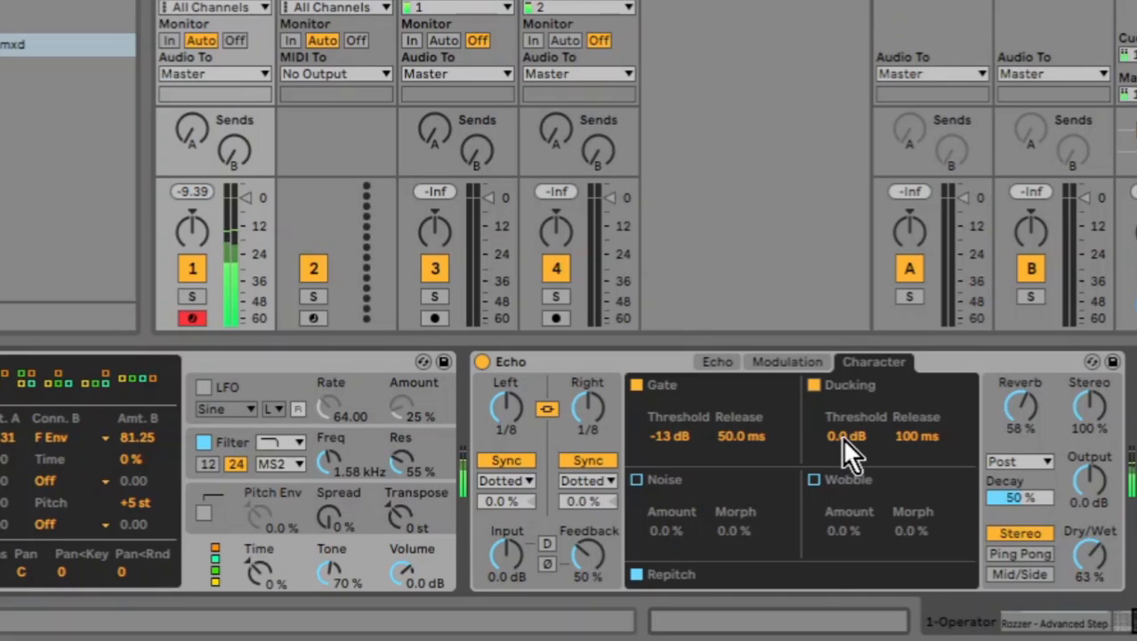
left_click_drag(842, 437, 849, 482)
mouse_move(843, 437)
left_mouse_down()
mouse_move(843, 481)
mouse_move(842, 432)
left_mouse_up()
left_click_drag(848, 435, 847, 466)
- Set Echo's Dry/Wet to 100% and group it into an Audio Effect Rack with a second, empty chain
left_click_drag(1100, 578, 1100, 534)
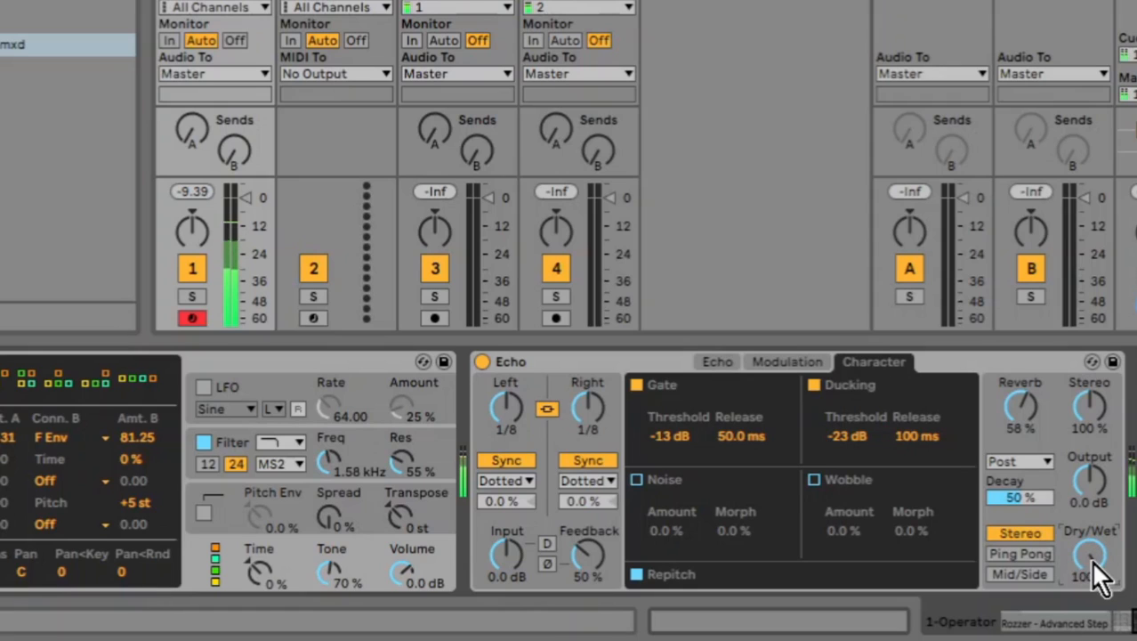
left_click(656, 364)
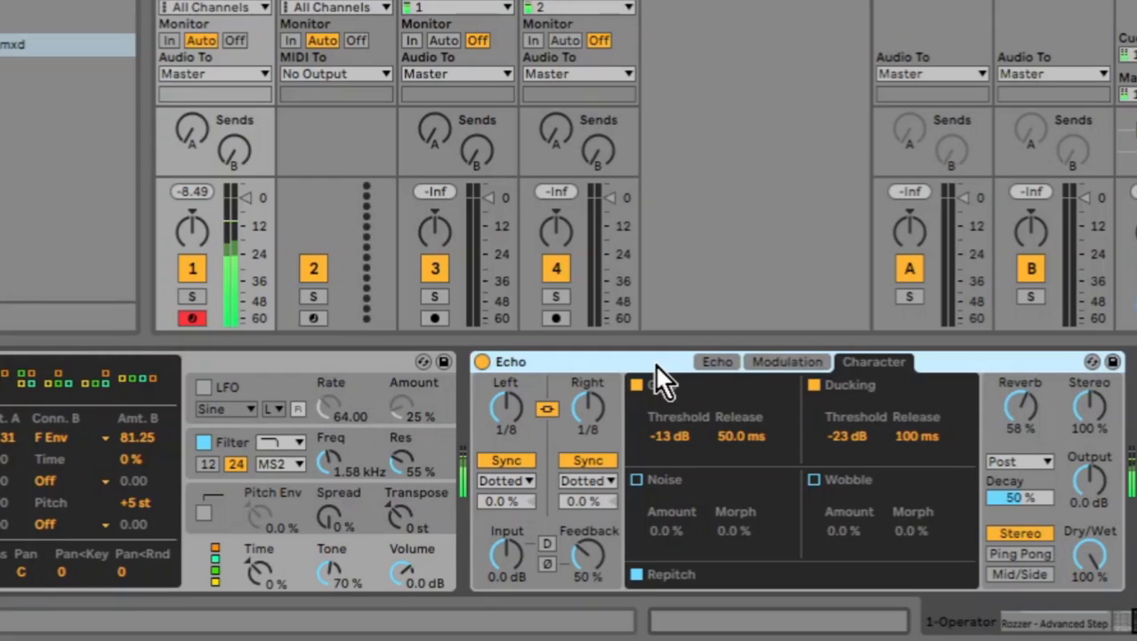
key("ctrl+g")
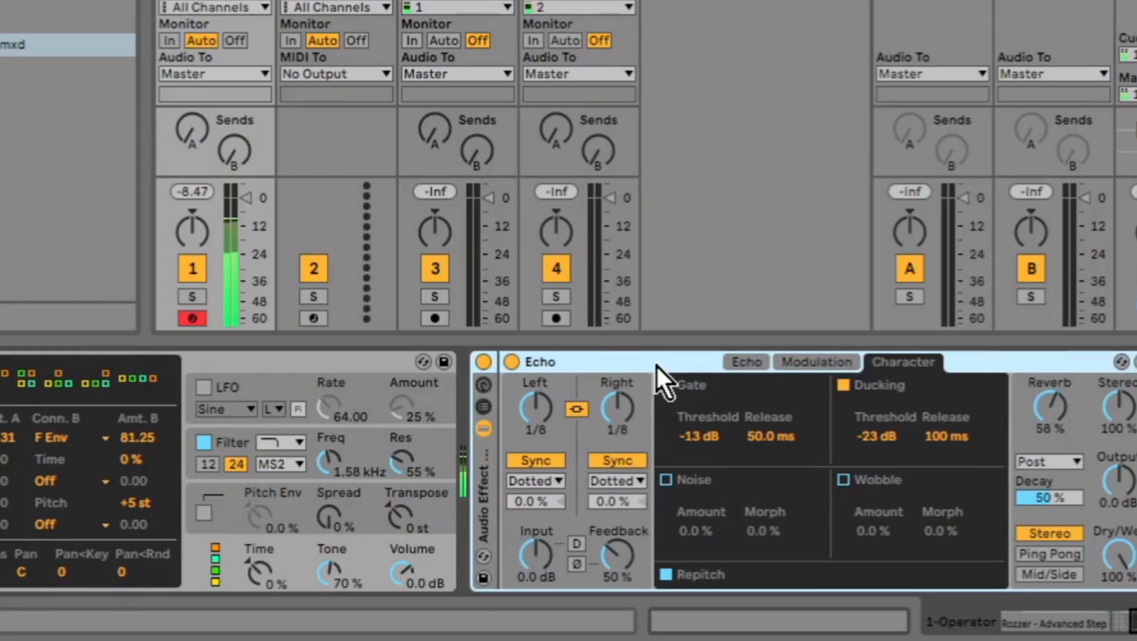
left_click(482, 409)
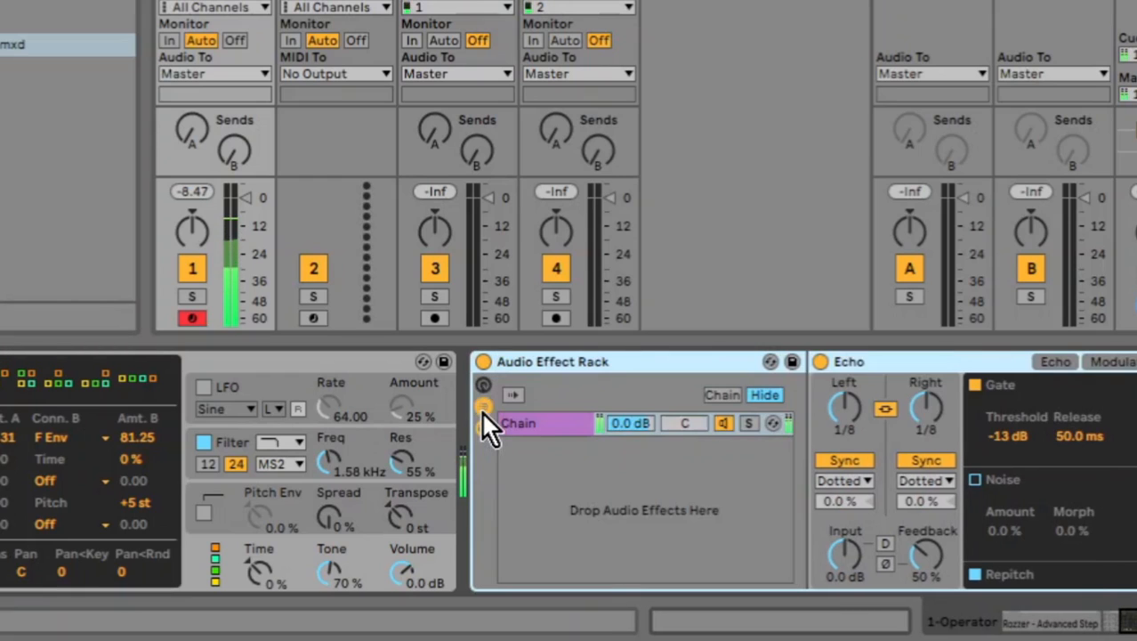
right_click(583, 468)
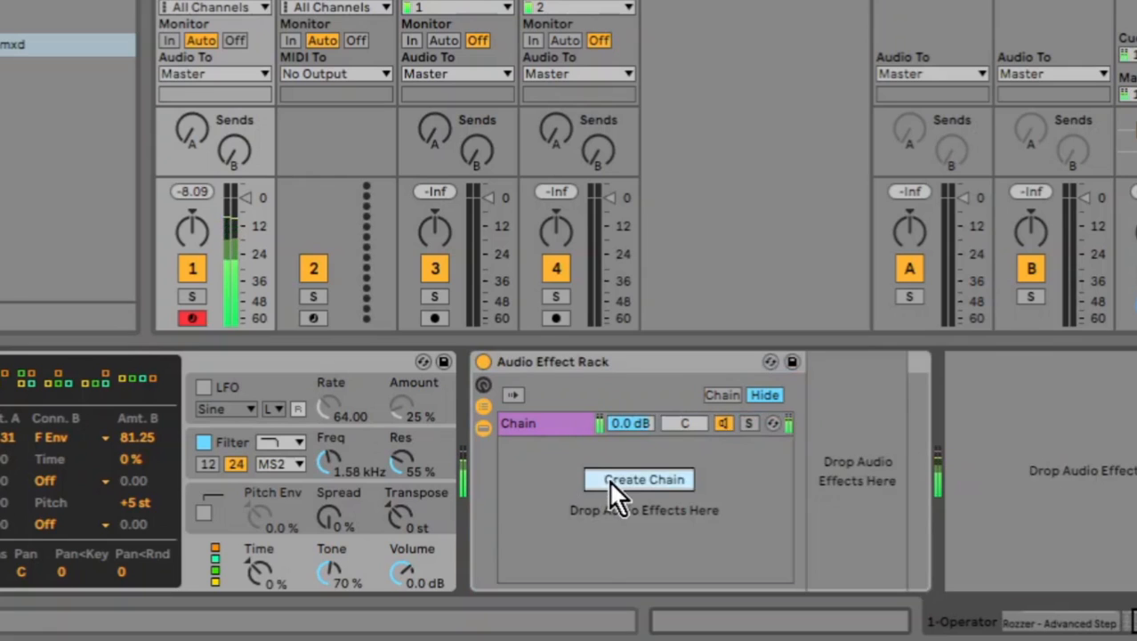
left_click(608, 479)
- Rename the Echo chain wet and the empty chain dry, and set the dry chain's volume to -5.6 dB
double_click(515, 423)
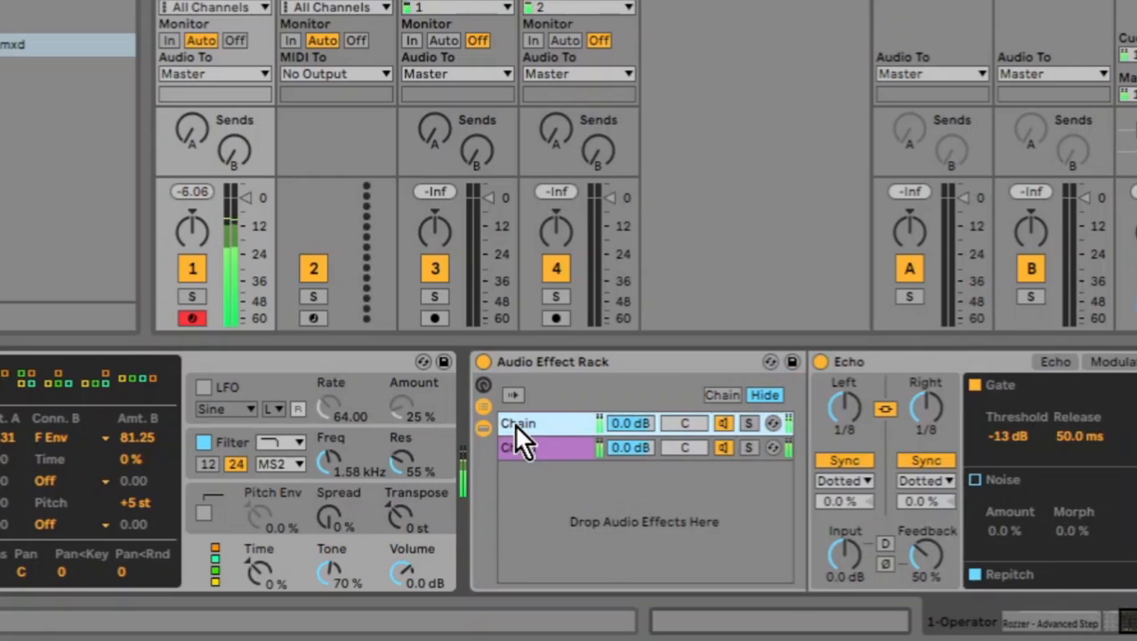
type("wet")
key("Return")
double_click(526, 446)
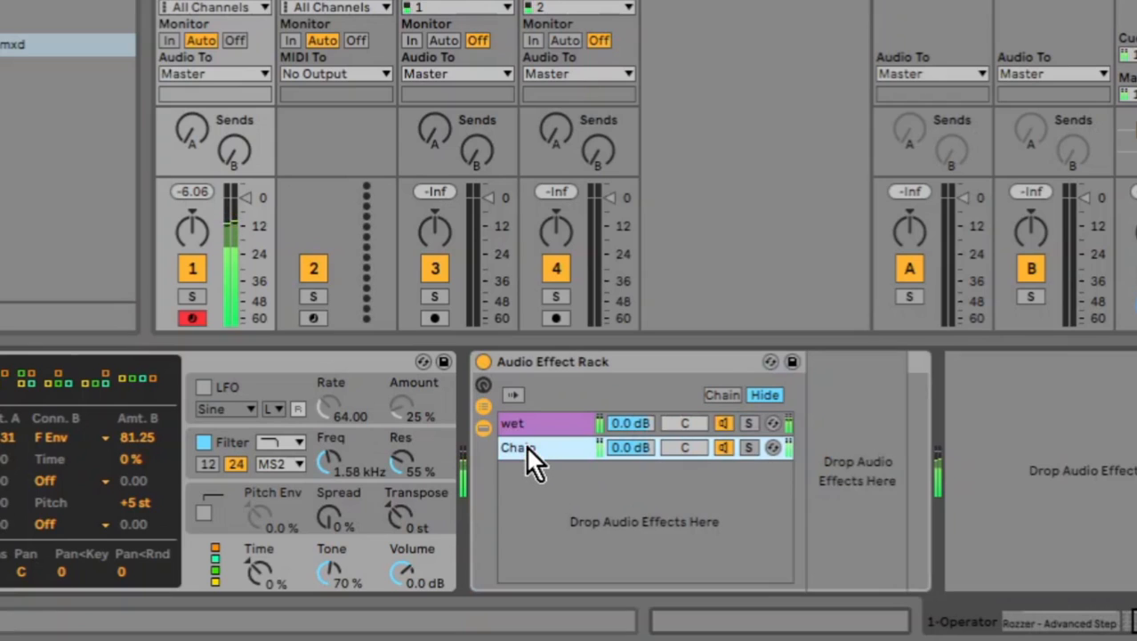
type("dry")
key("Return")
mouse_move(631, 447)
left_mouse_down()
mouse_move(632, 561)
mouse_move(631, 448)
left_mouse_up()
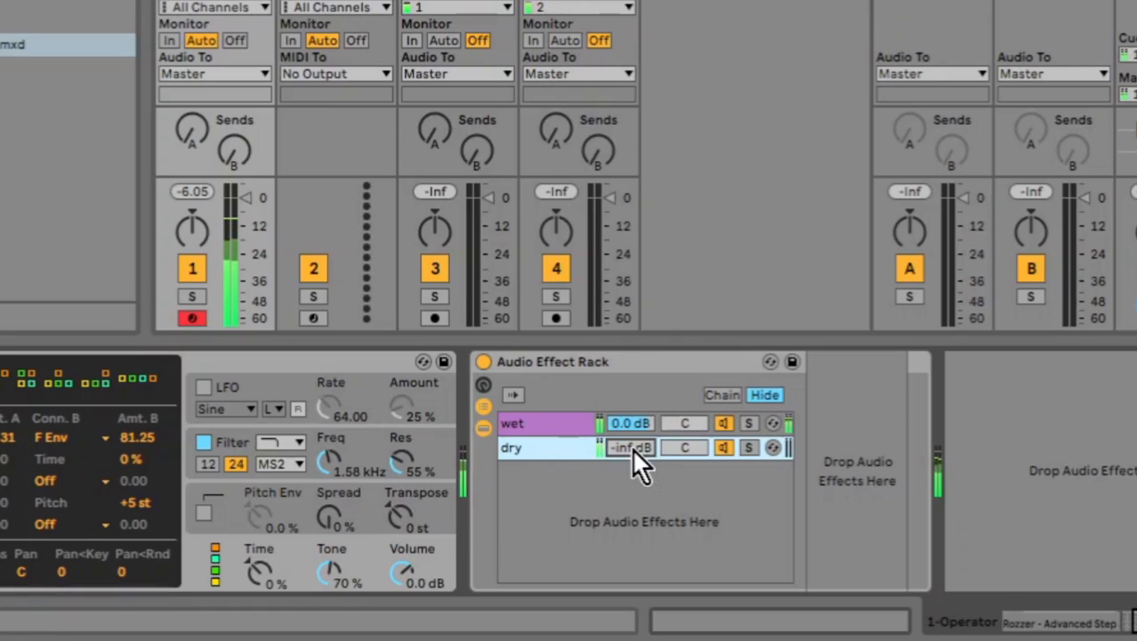
mouse_move(632, 448)
left_mouse_down()
mouse_move(632, 416)
mouse_move(632, 445)
left_mouse_up()
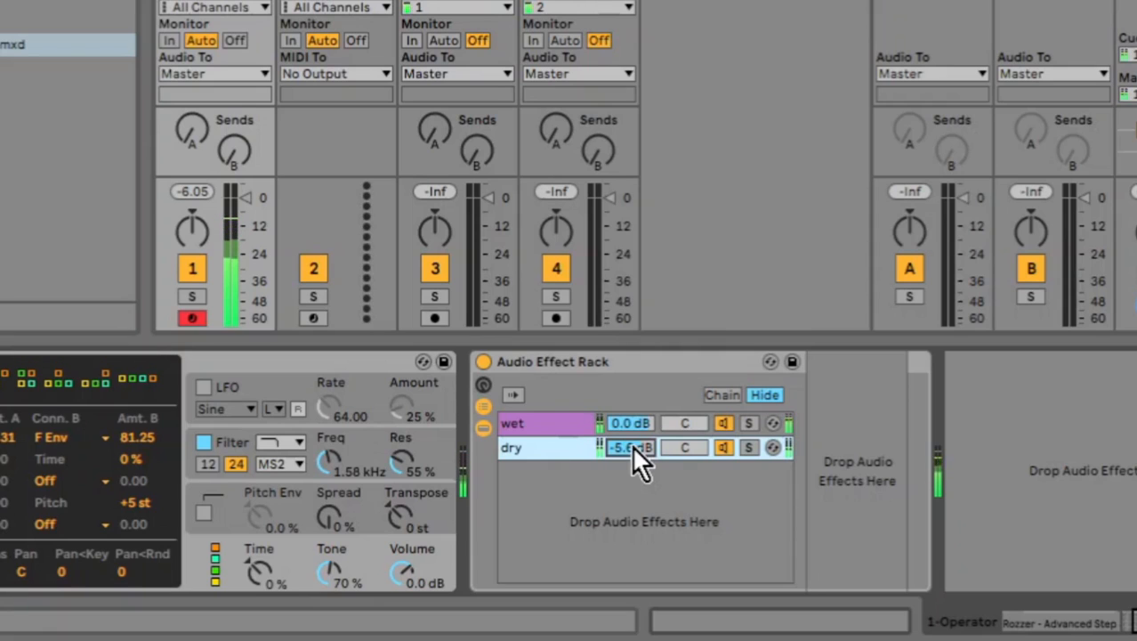
- Add the VST3 plug-in ValhallaSpaceModulator after Echo in the rack's wet chain
left_click(552, 425)
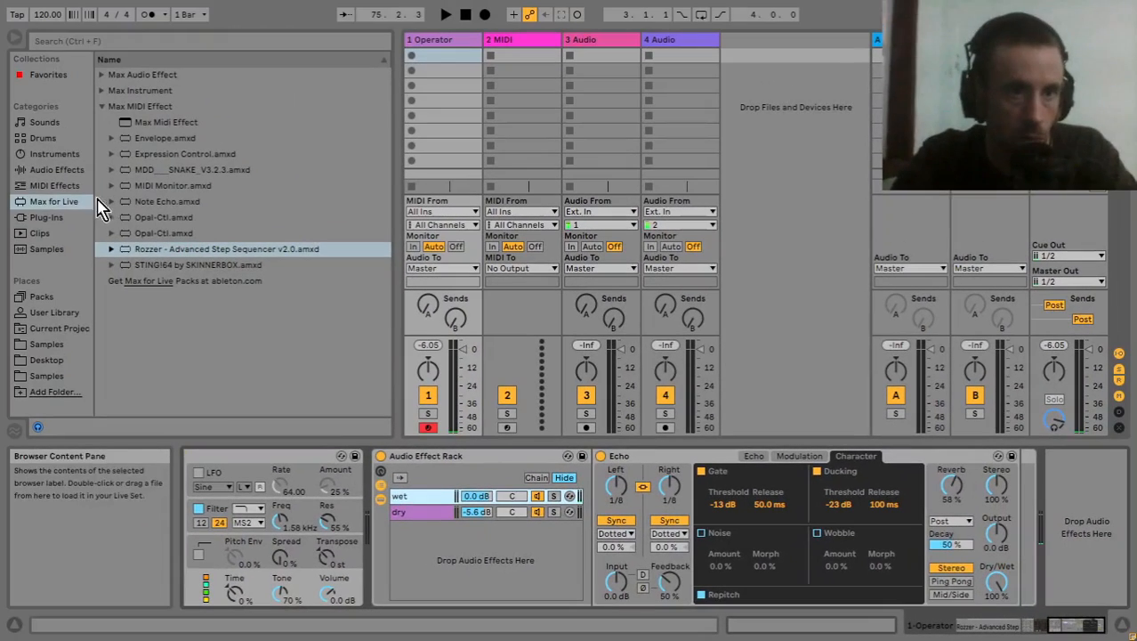
left_click(57, 222)
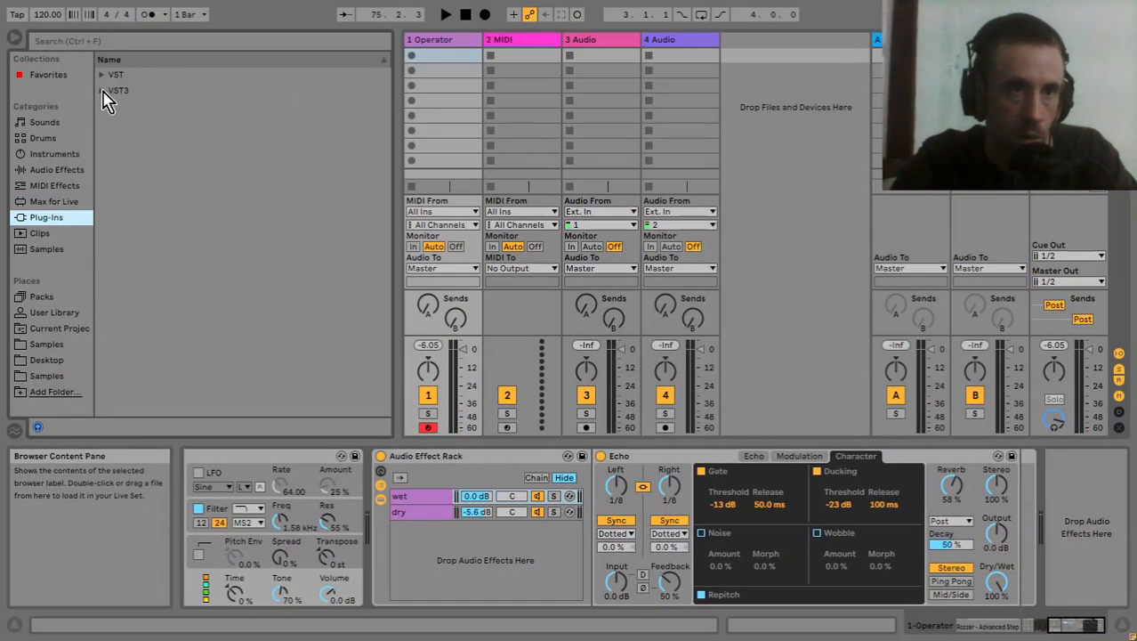
left_click(101, 91)
left_click(112, 218)
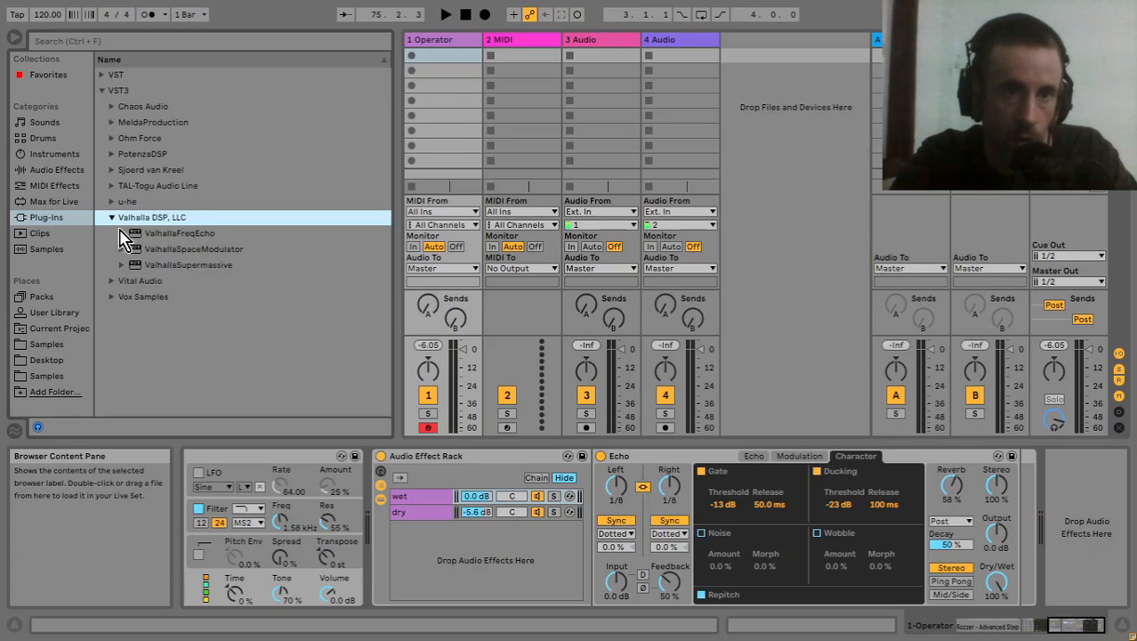
left_click(187, 250)
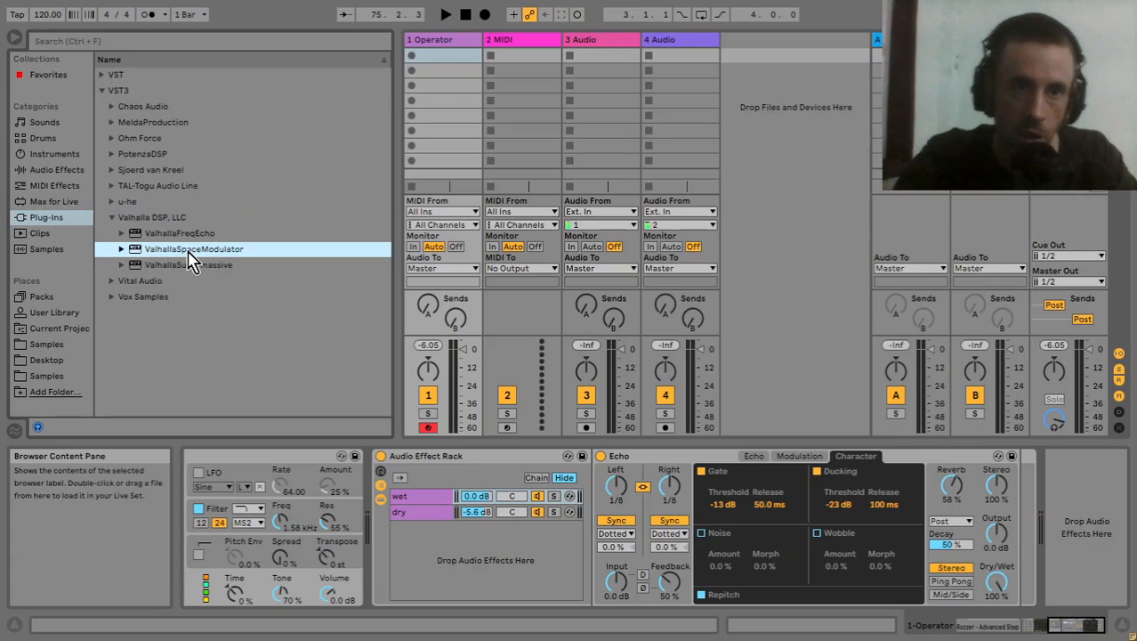
left_click_drag(187, 256, 946, 531)
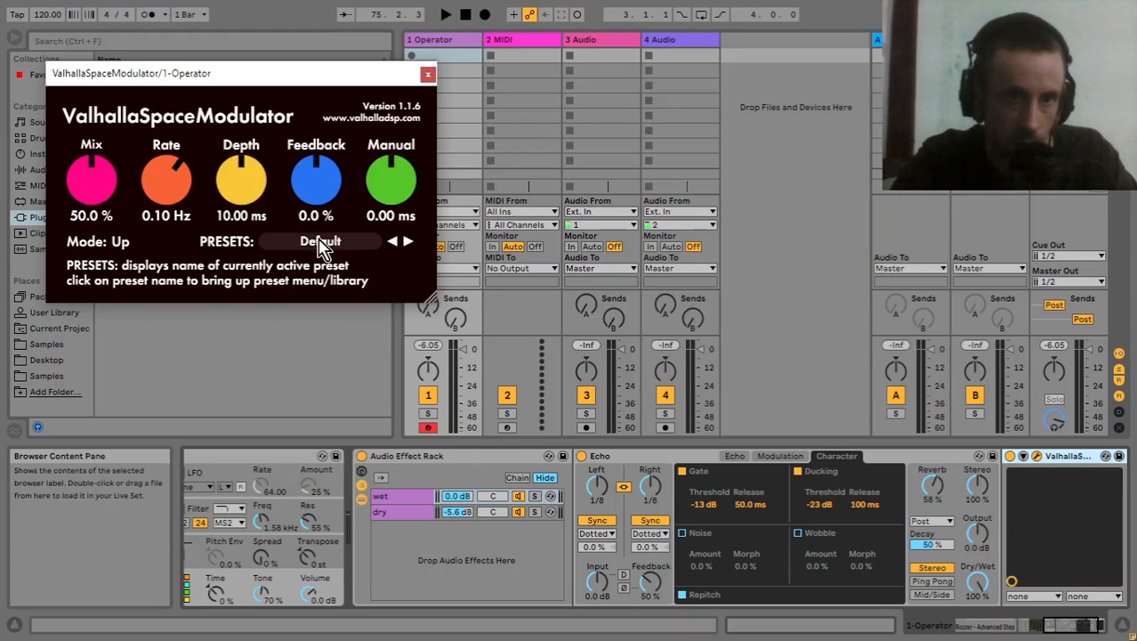
- Start playback, audition a few barberpole presets in ValhallaSpaceModulator and load the Chorus preset A Flanging Forest
key("space")
left_click(407, 241)
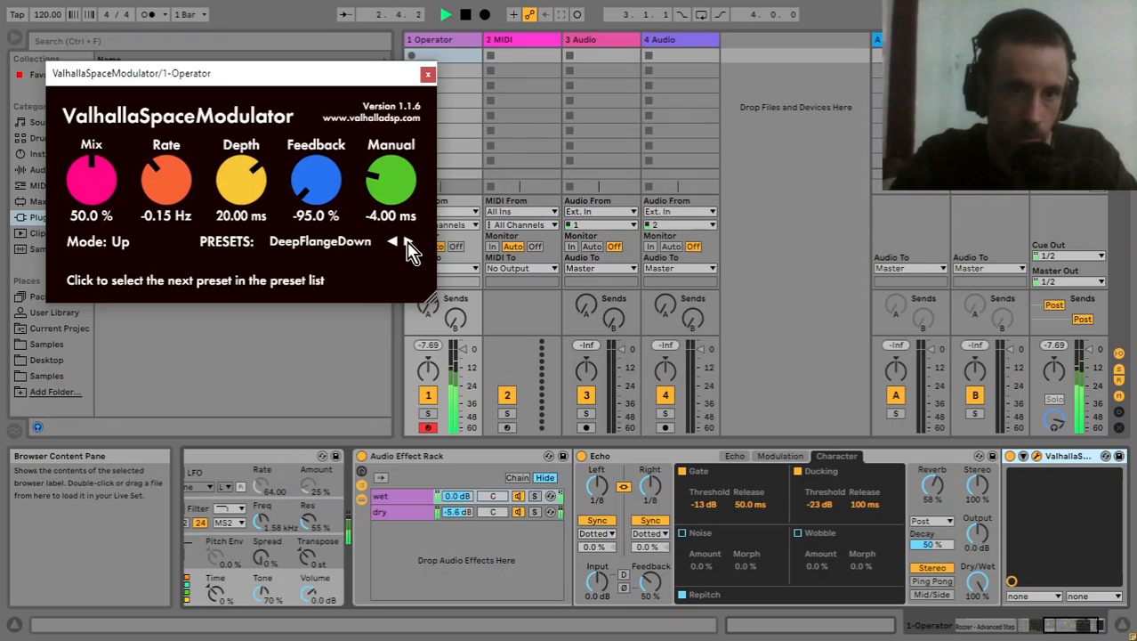
left_click(407, 241)
left_click(408, 241)
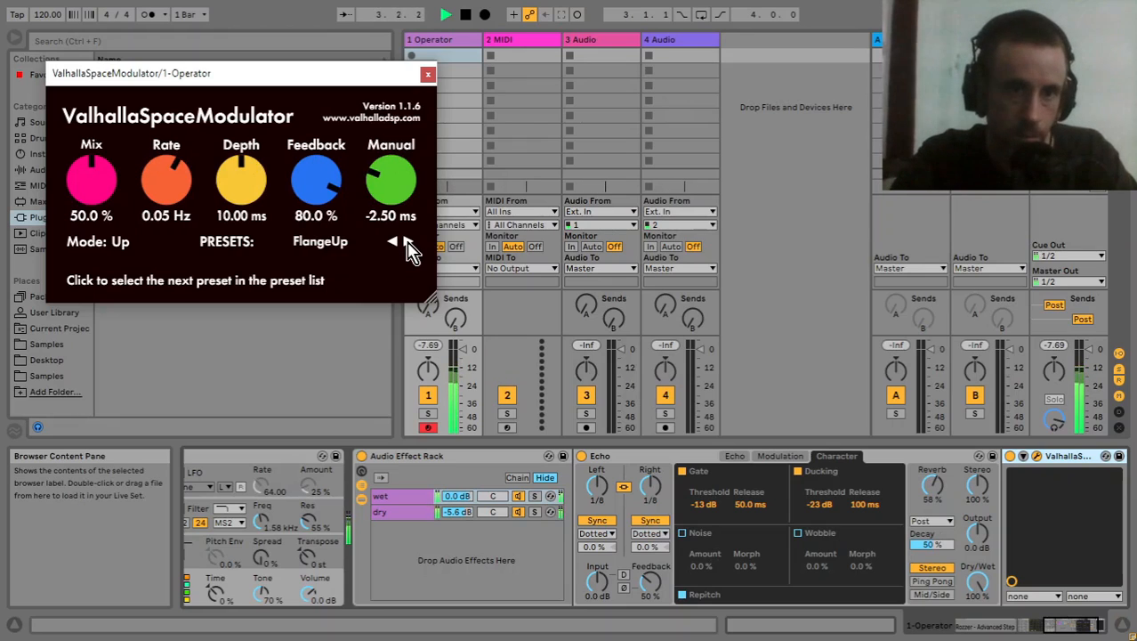
left_click(318, 248)
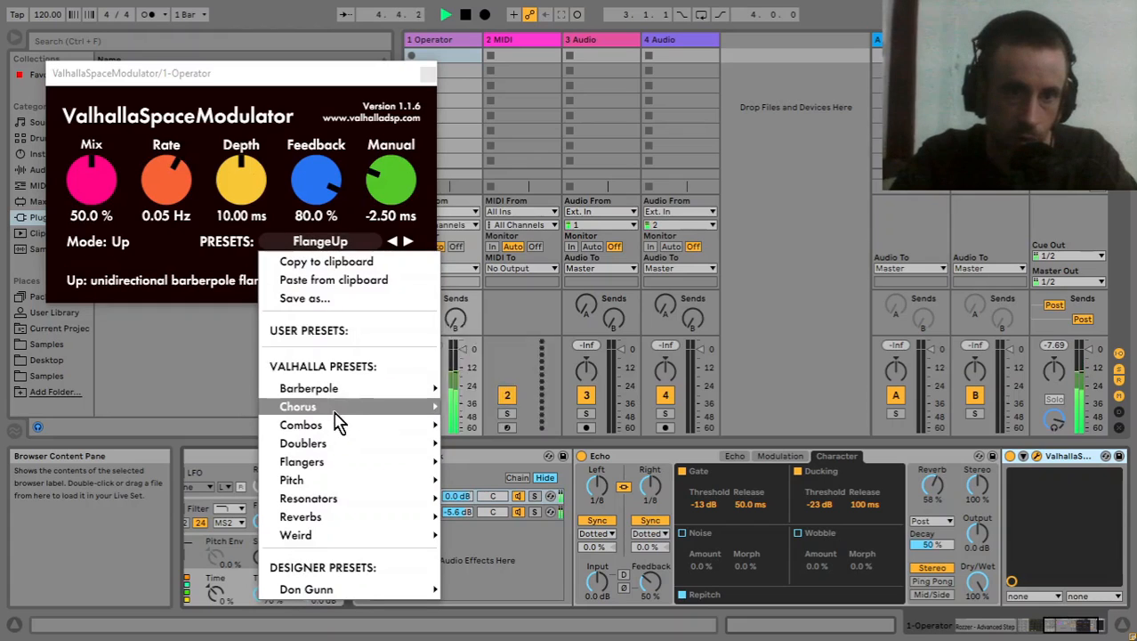
mouse_move(343, 410)
left_click(521, 277)
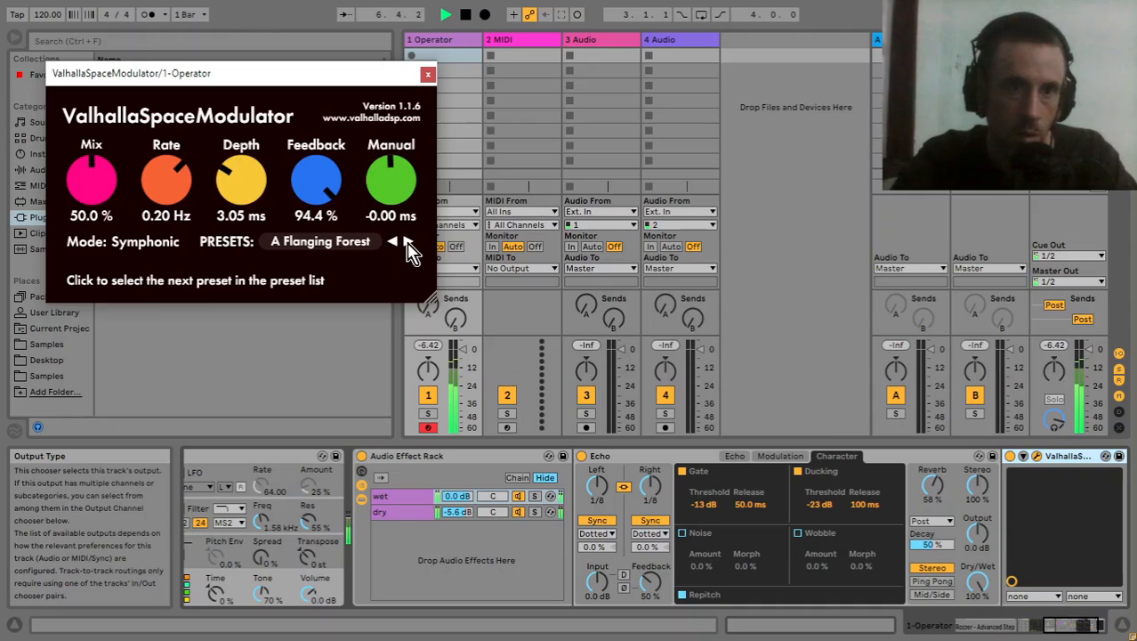
- Audition the chorus presets following A Flanging Forest, settle on Spatial Chorus and close the plug-in window
left_click(406, 243)
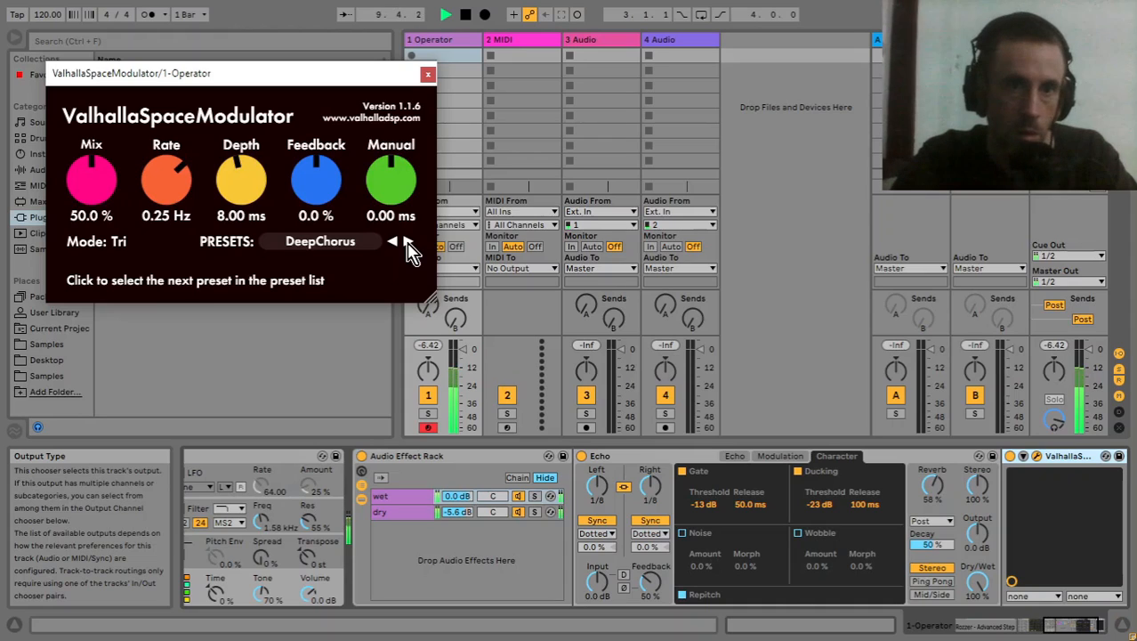
left_click(406, 243)
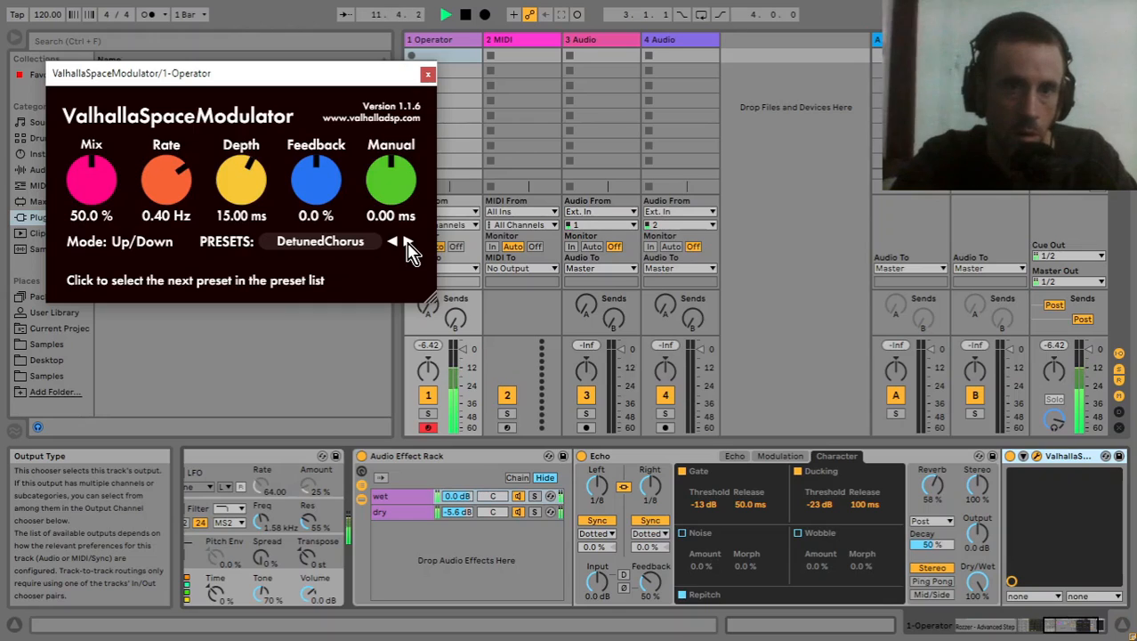
left_click(407, 243)
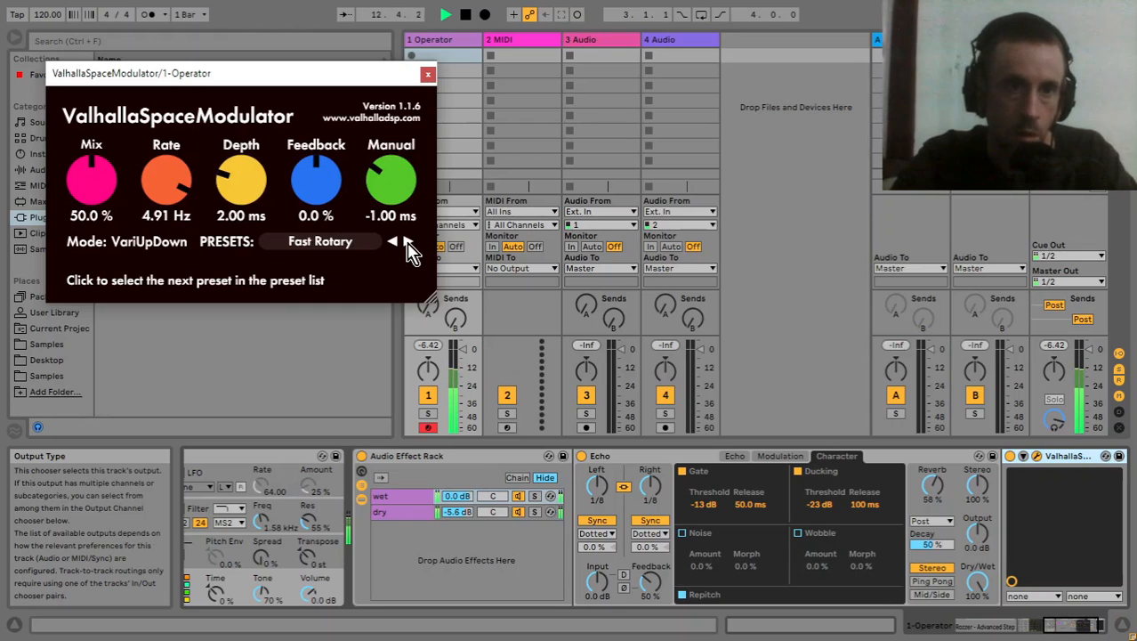
left_click(407, 243)
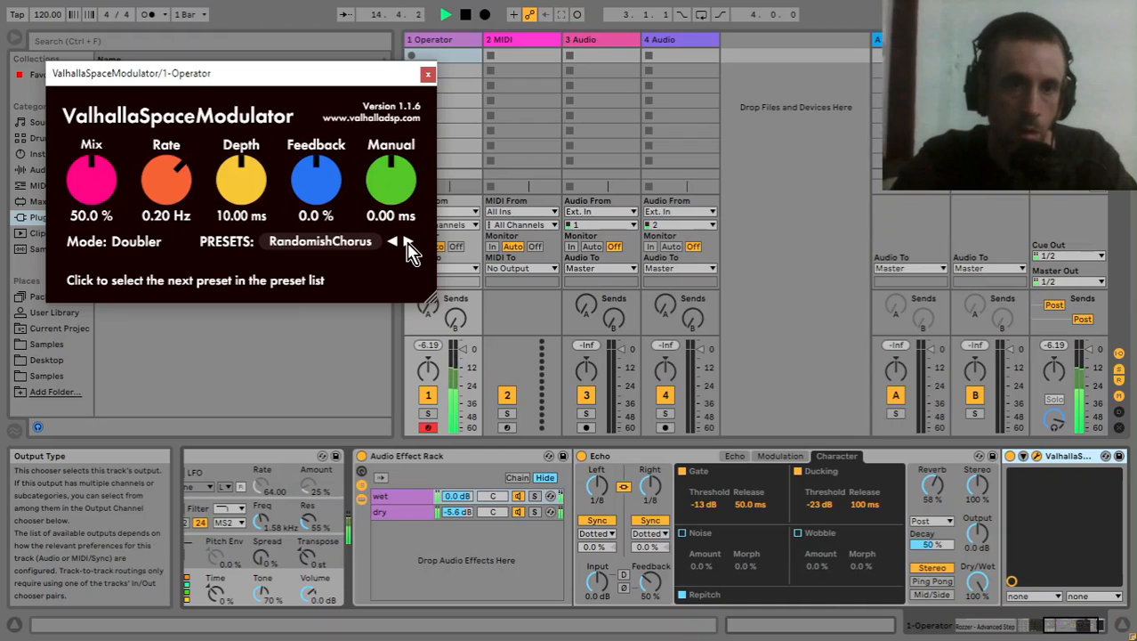
left_click(407, 243)
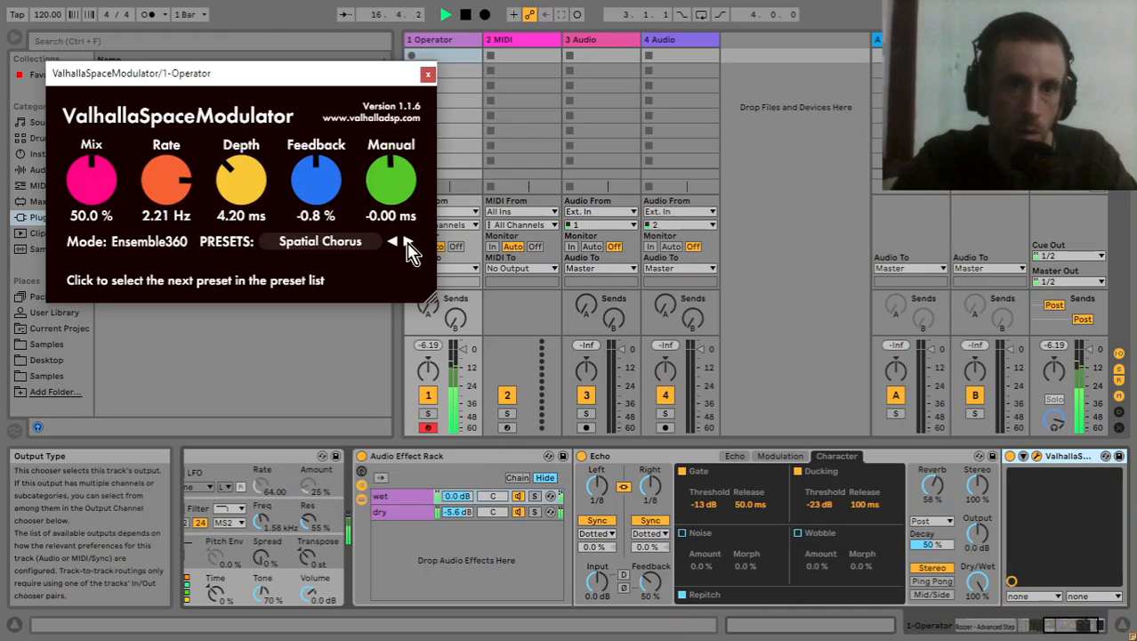
left_click(408, 243)
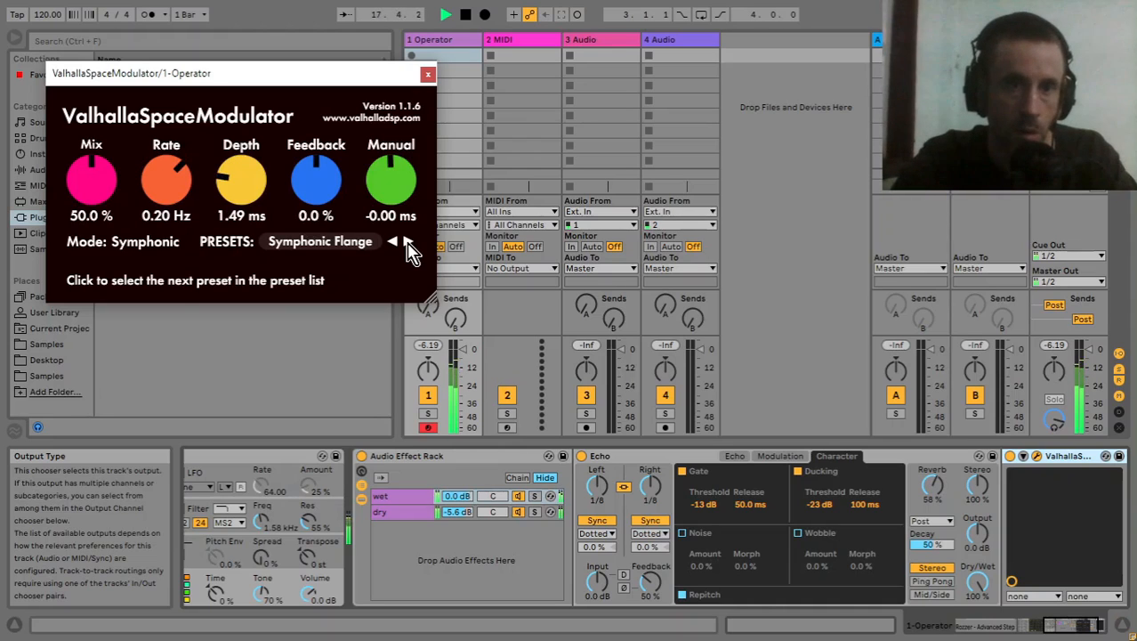
left_click(393, 243)
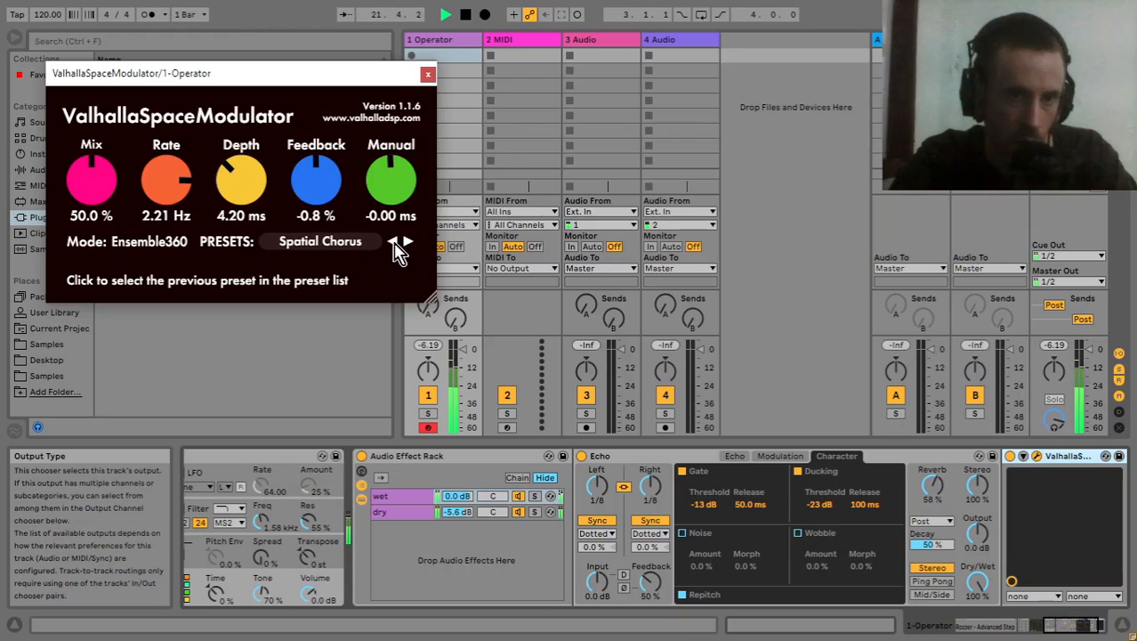
left_click(428, 74)
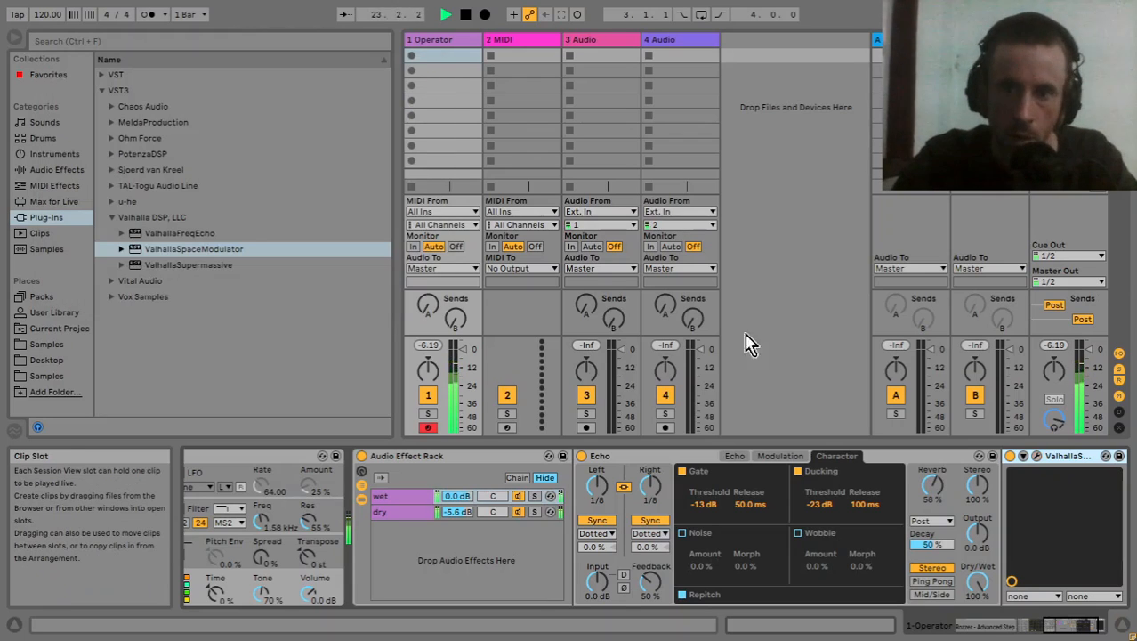
- Add an EQ Eight after ValhallaSpaceModulator in the rack's wet chain
left_click(1074, 632)
left_click(76, 171)
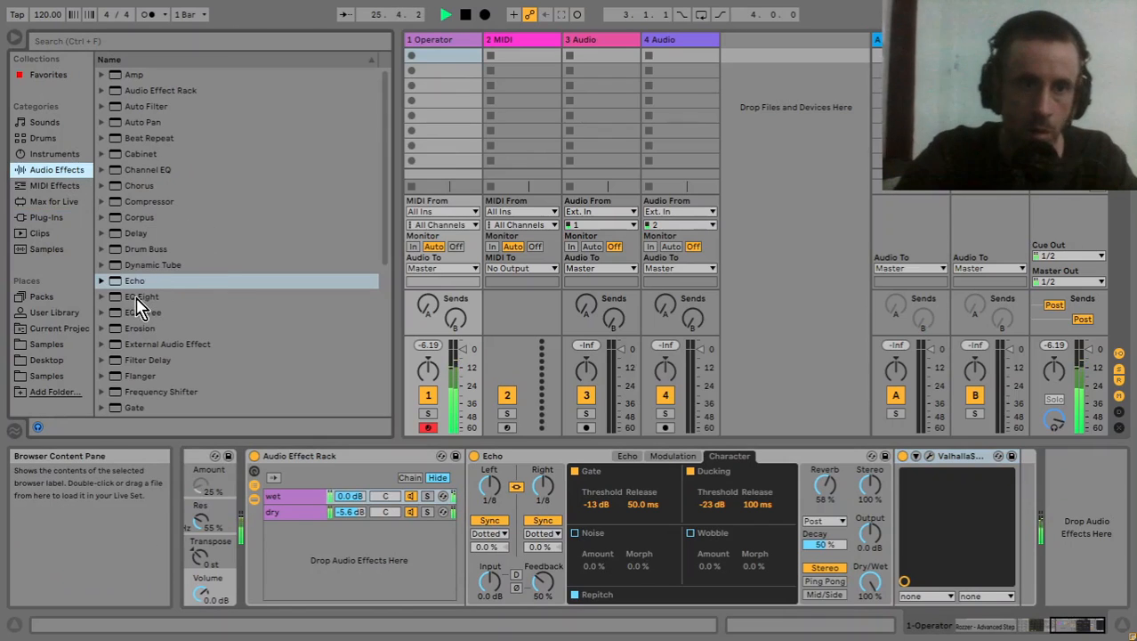
mouse_move(136, 299)
left_mouse_down()
mouse_move(944, 472)
mouse_move(964, 505)
left_mouse_up()
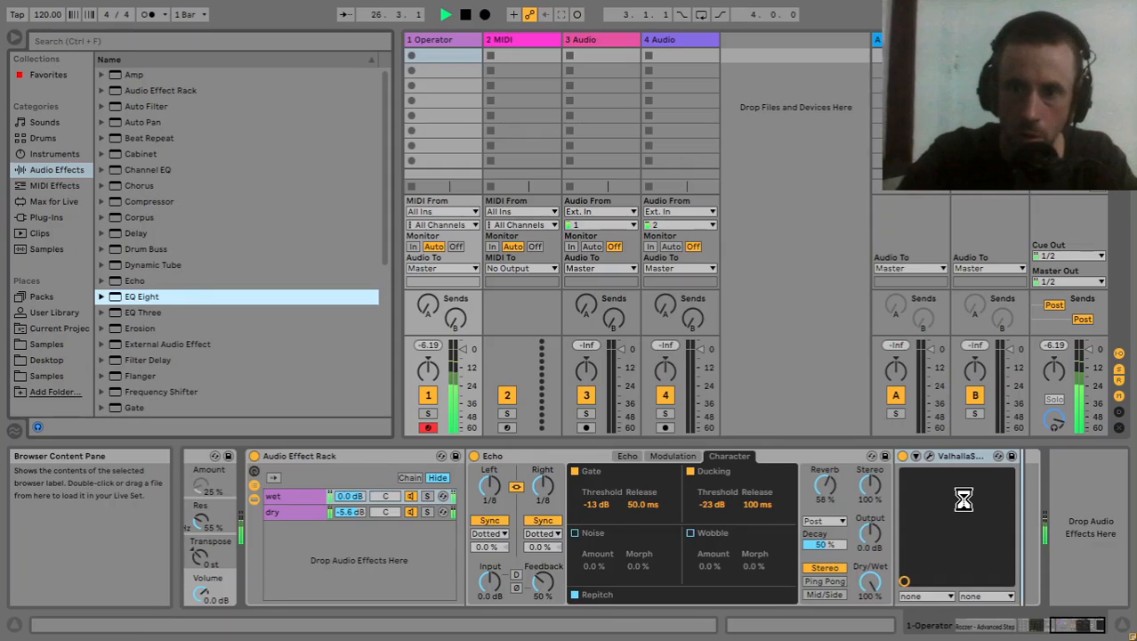
- Set EQ Eight's band 1 to a low cut at 188 Hz and band 3 to -4.76 dB at 1.94 kHz
left_click(790, 587)
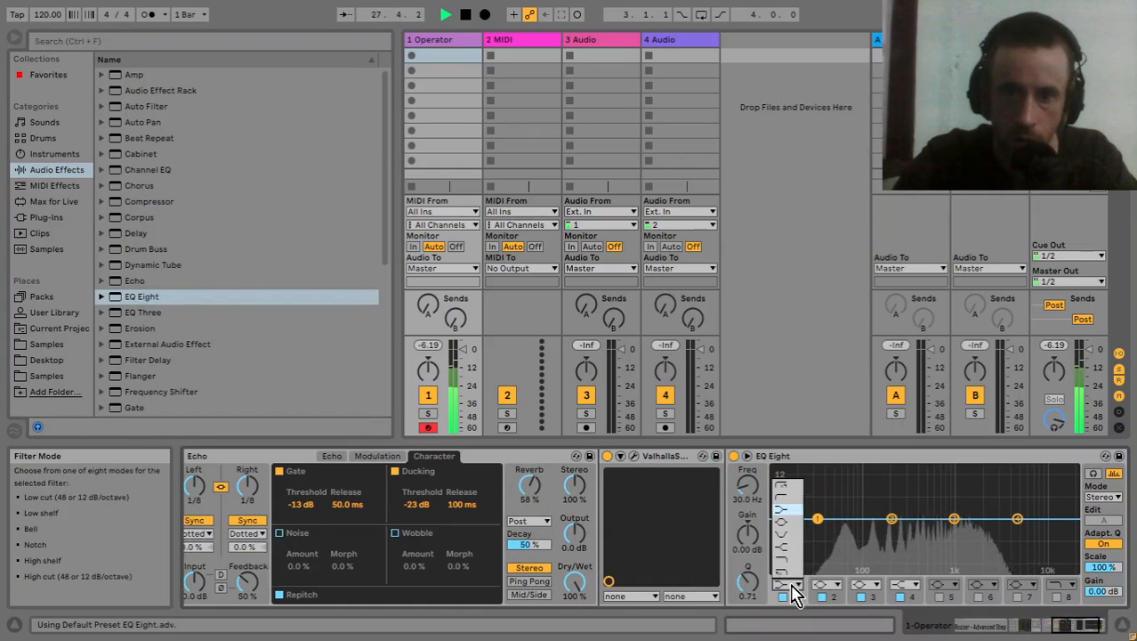
left_click(787, 499)
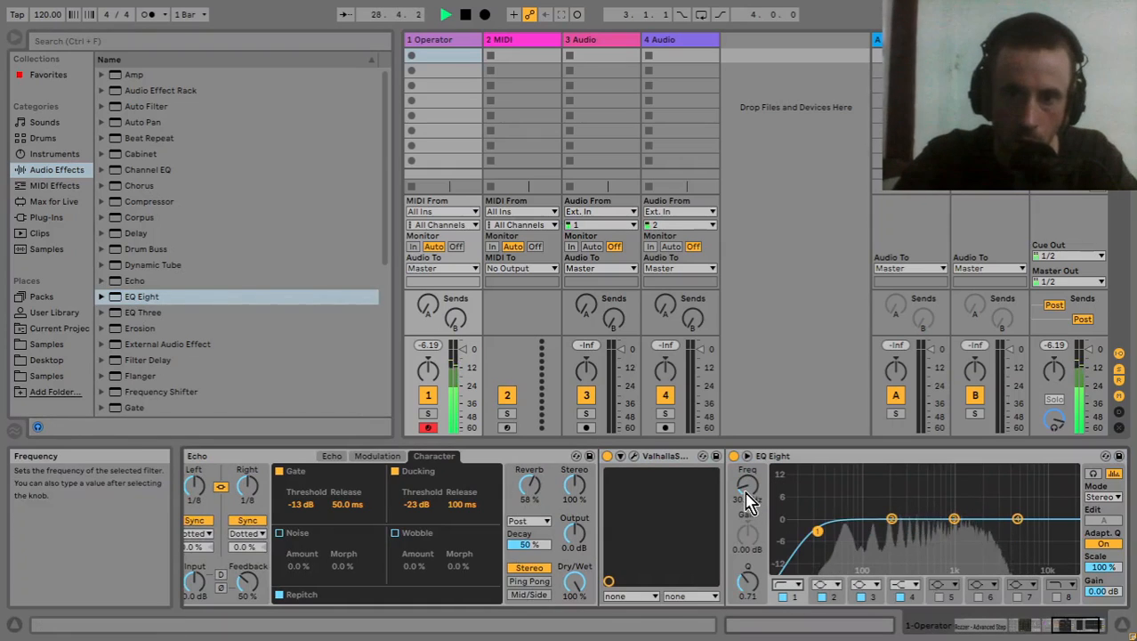
mouse_move(747, 501)
left_mouse_down()
mouse_move(748, 471)
mouse_move(747, 482)
left_mouse_up()
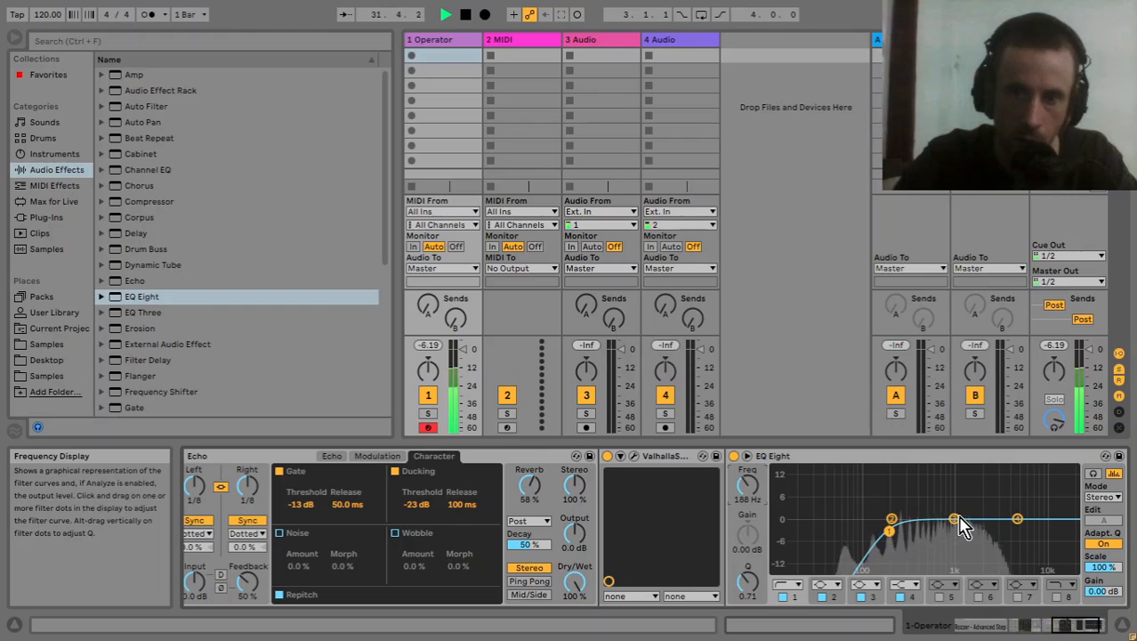
left_click_drag(956, 519, 980, 484)
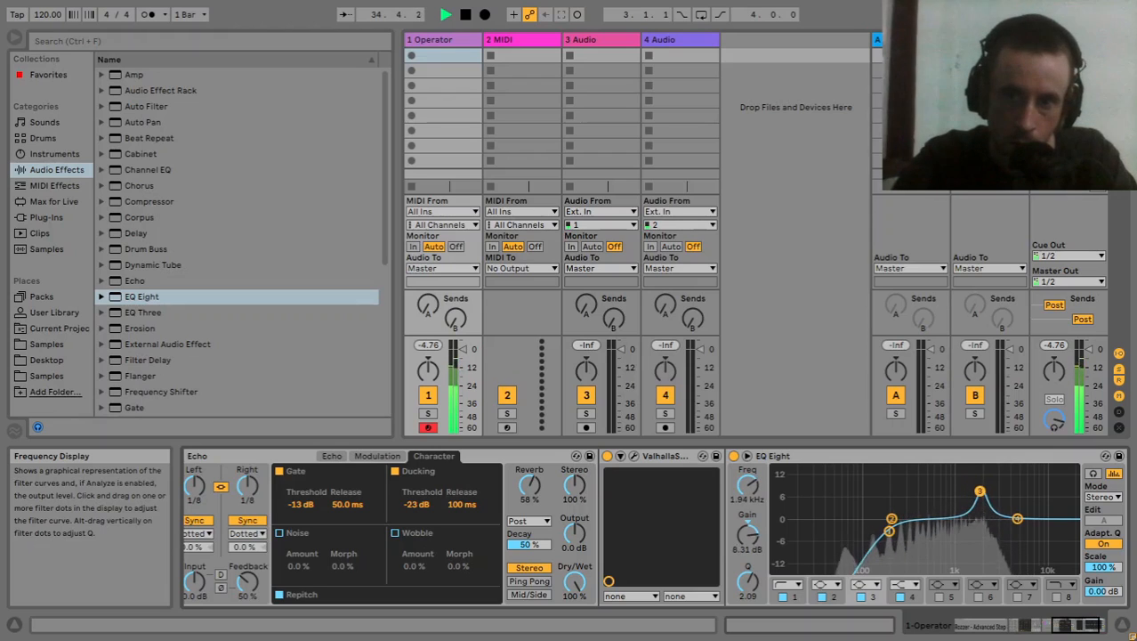
left_click_drag(751, 538, 751, 573)
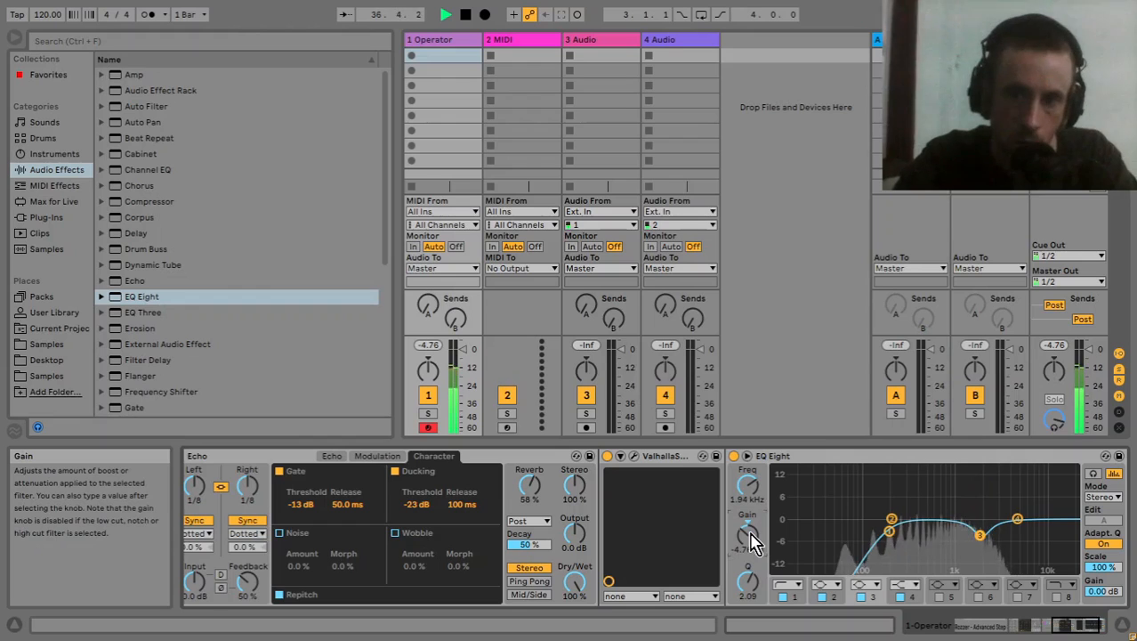
- Lower the system volume and set the Velocity sequence length in the Rozzer sequencer to 9 steps
left_click(1064, 627)
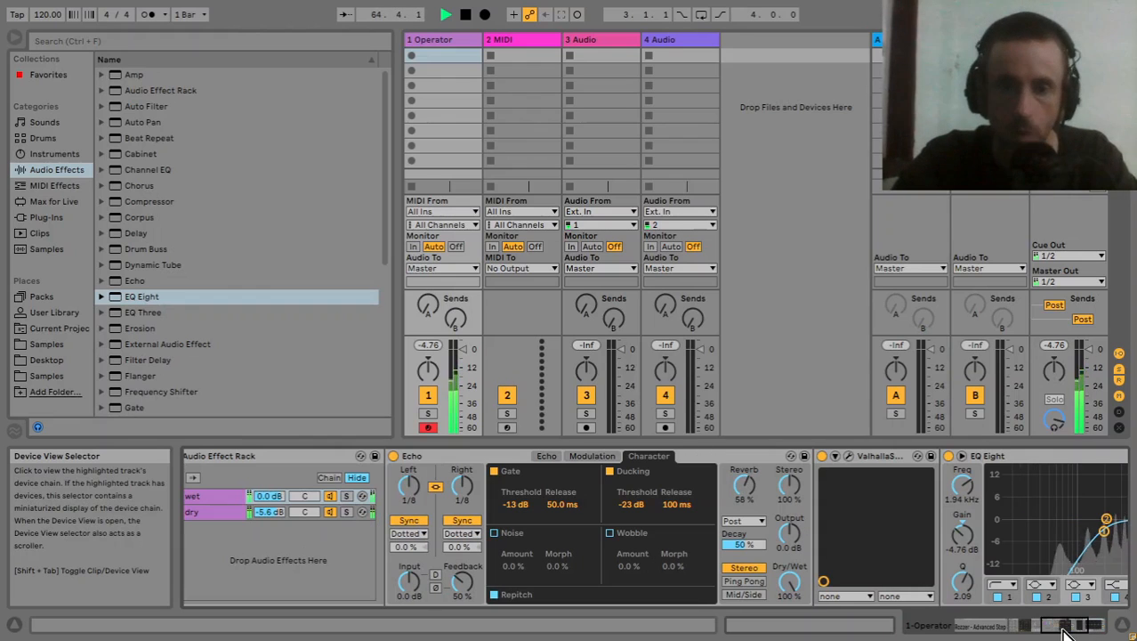
left_click(1059, 631)
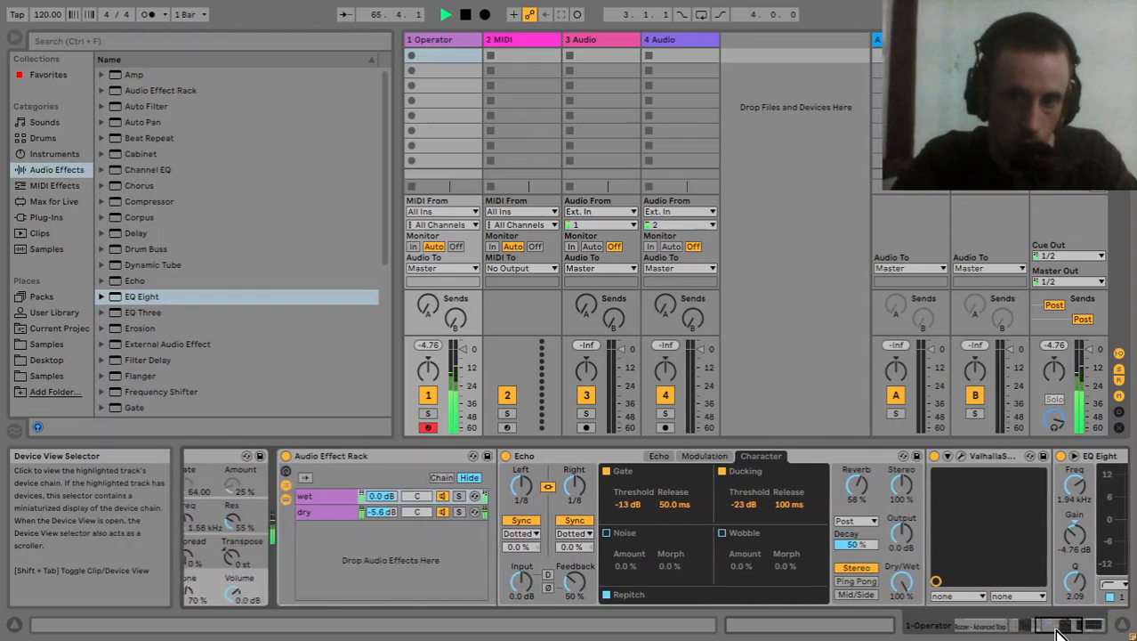
left_click(974, 631)
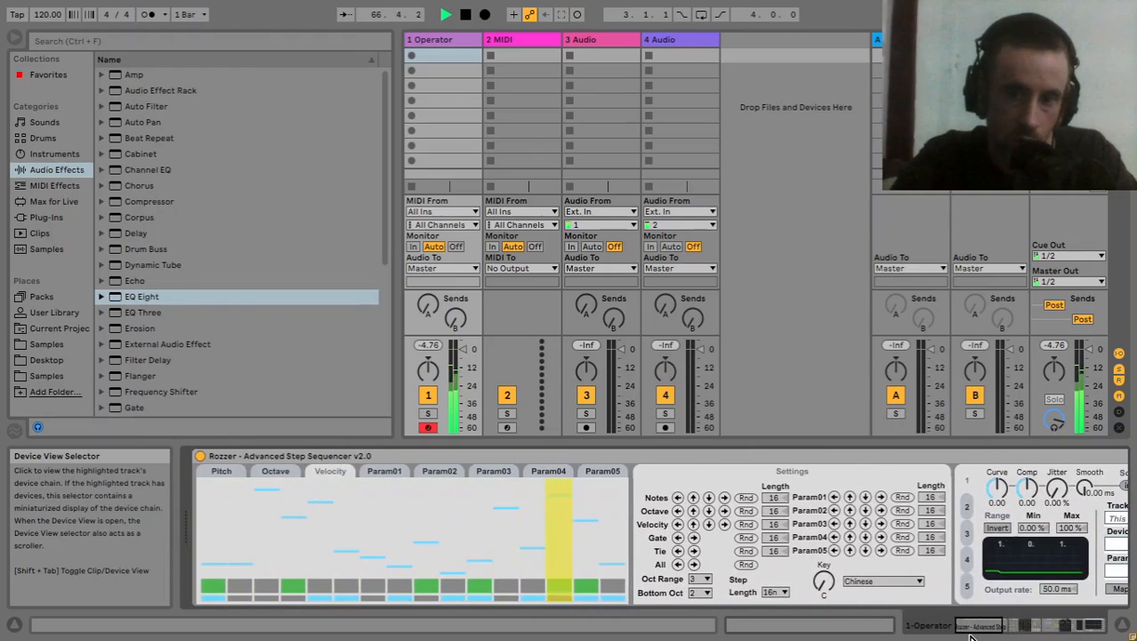
key("XF86AudioLowerVolume")
key("XF86AudioLowerVolume")
key("XF86AudioLowerVolume")
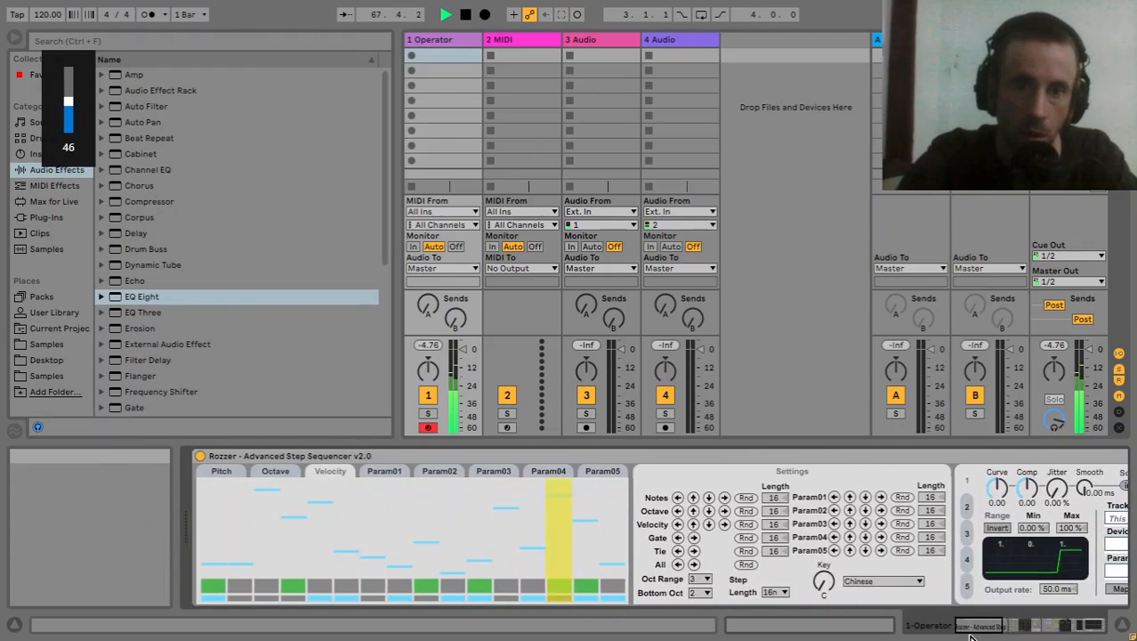
key("XF86AudioLowerVolume")
key("XF86AudioLowerVolume")
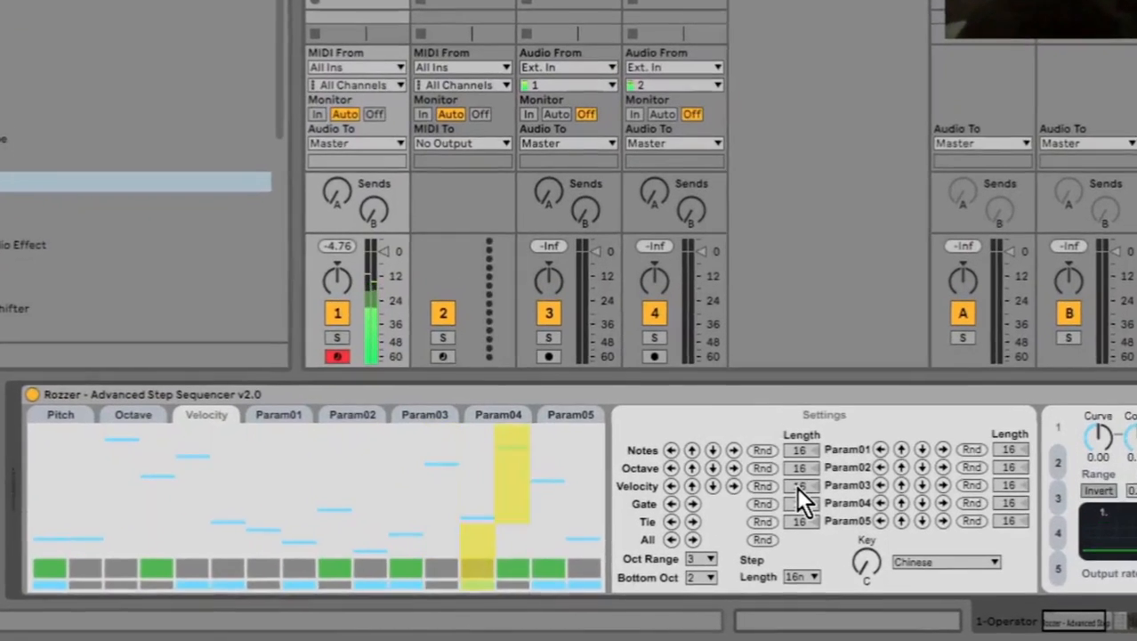
left_click_drag(799, 485, 799, 521)
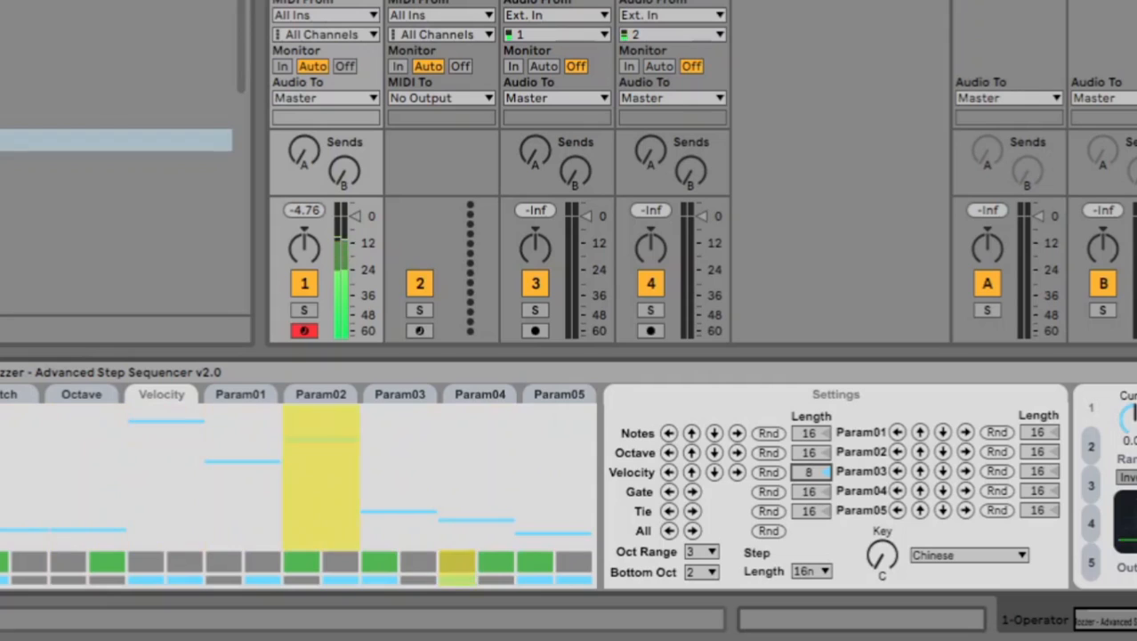
left_click_drag(806, 480, 807, 473)
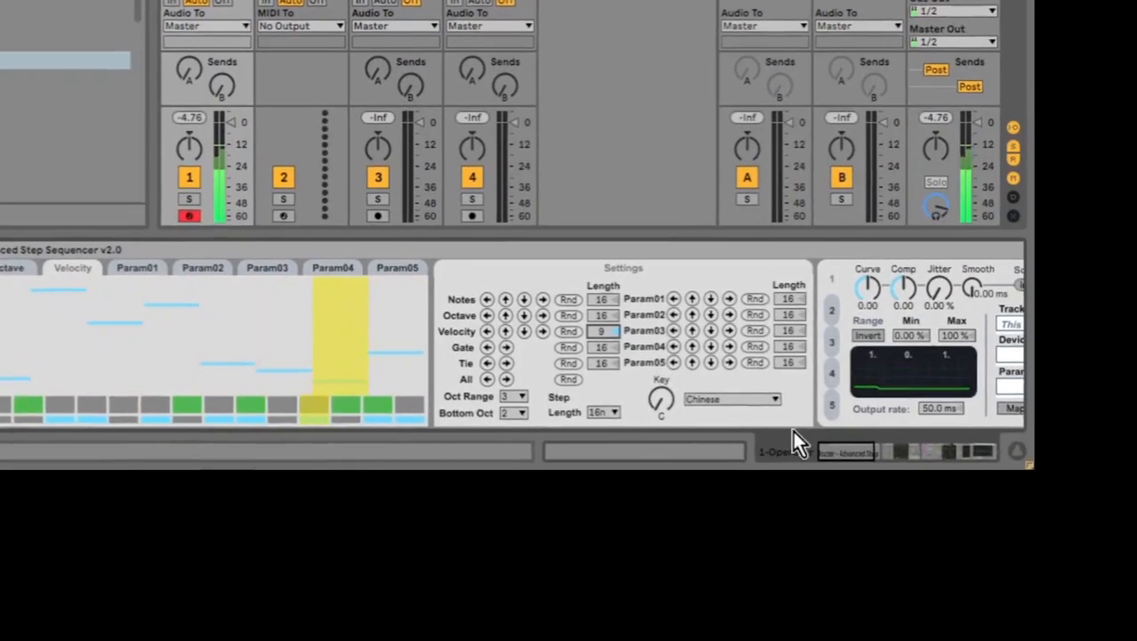
- Map Rozzer's first parameter modulator to the Decay of Operator's filter envelope
left_click_drag(832, 452, 892, 453)
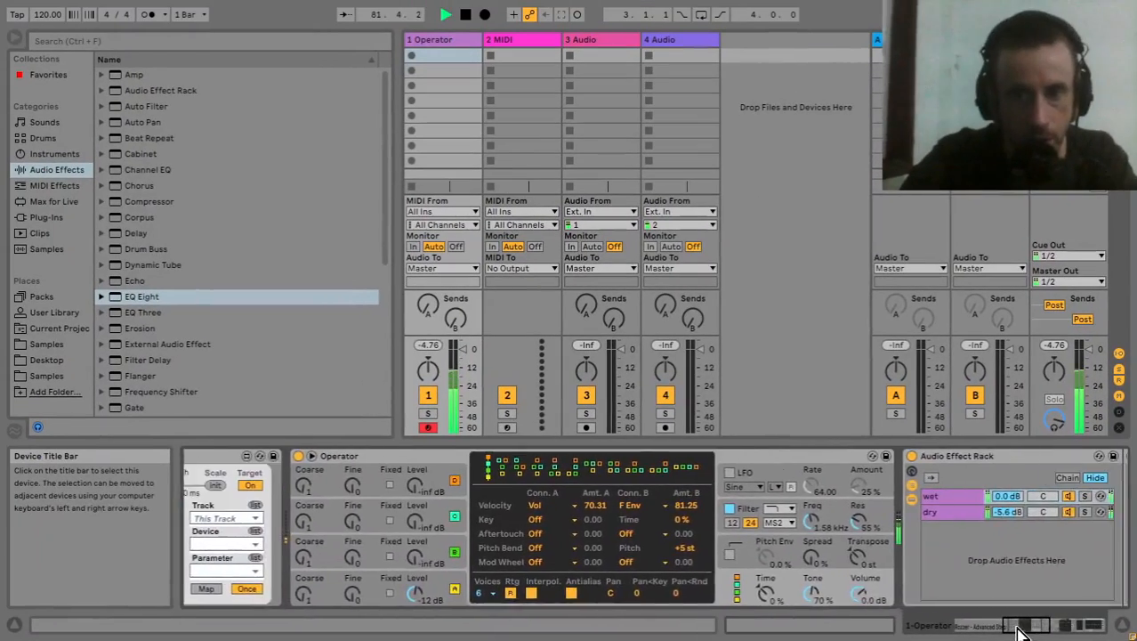
left_click_drag(1022, 632, 1054, 630)
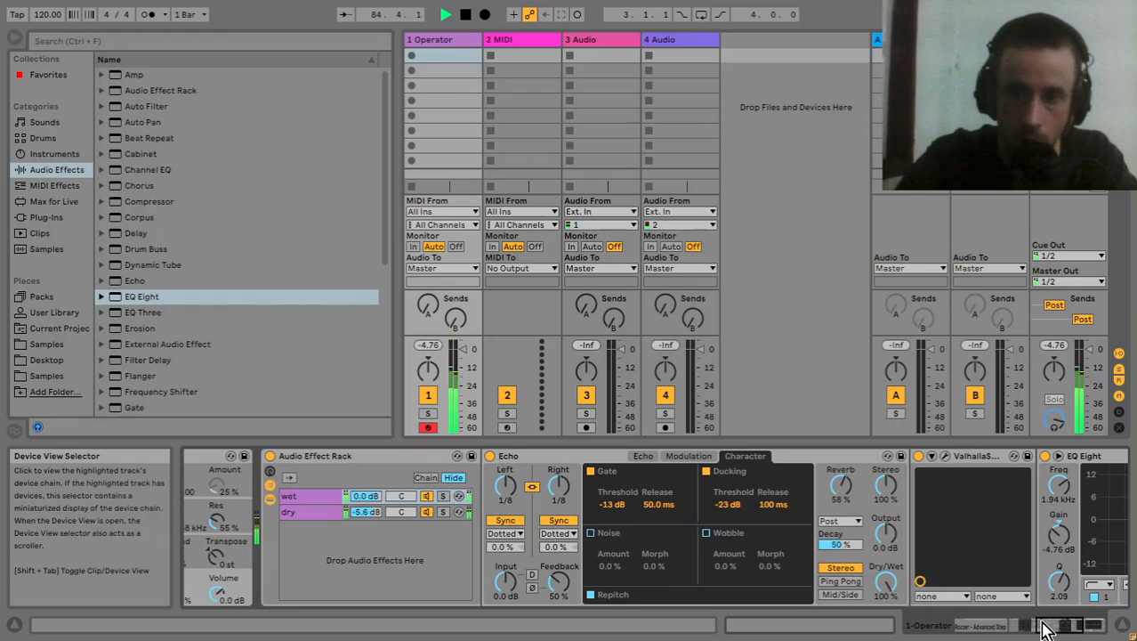
left_click_drag(1048, 628, 1070, 628)
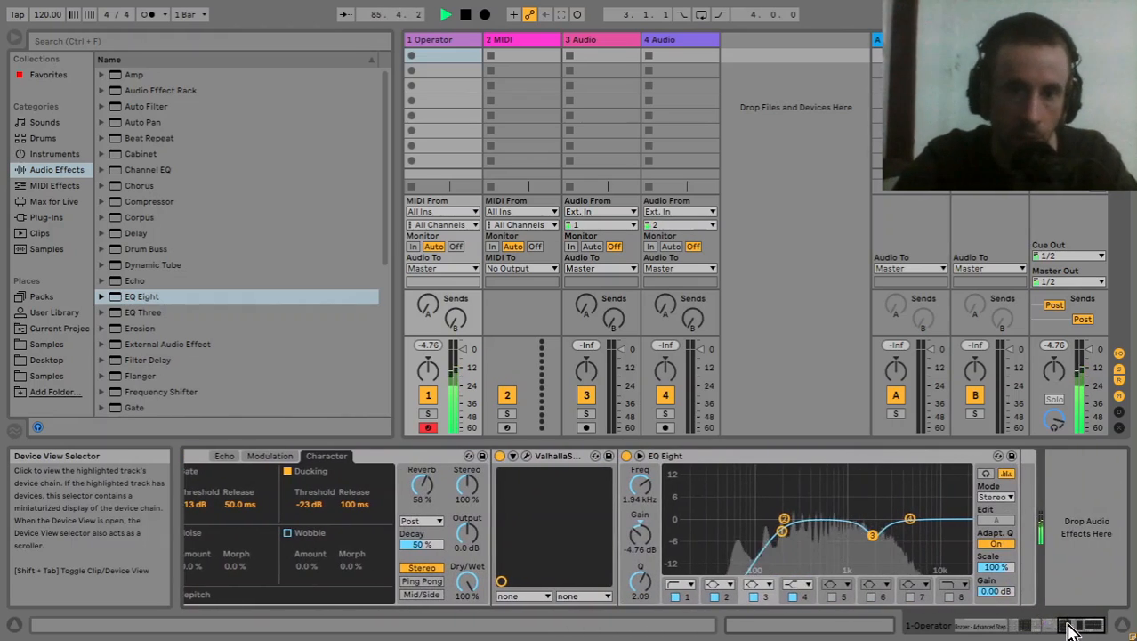
left_click_drag(1070, 628, 916, 627)
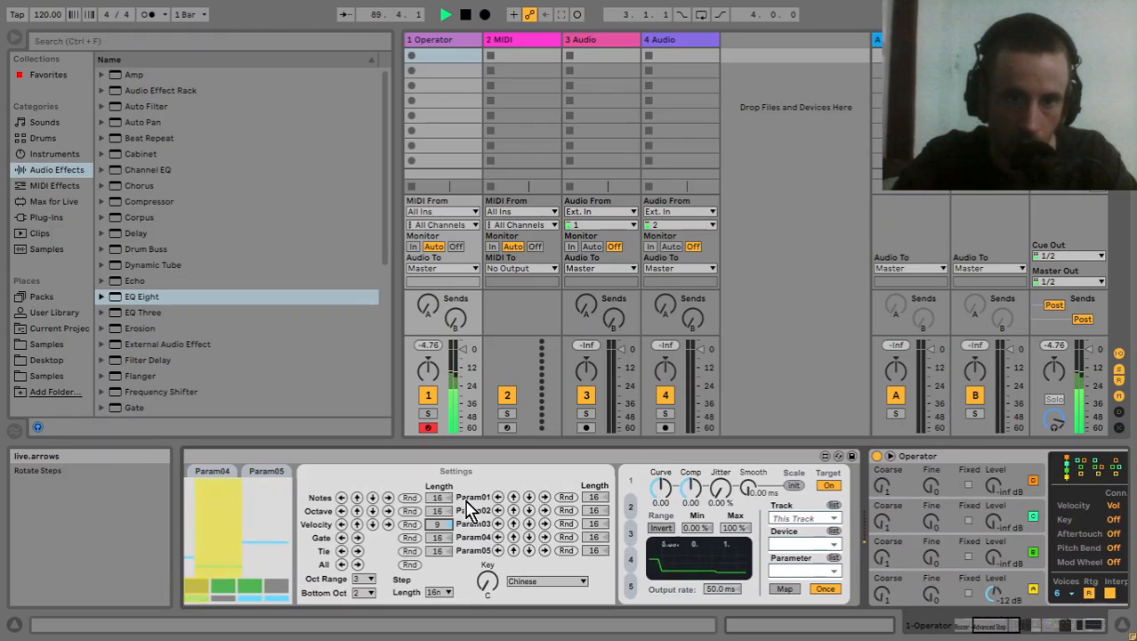
left_click(785, 591)
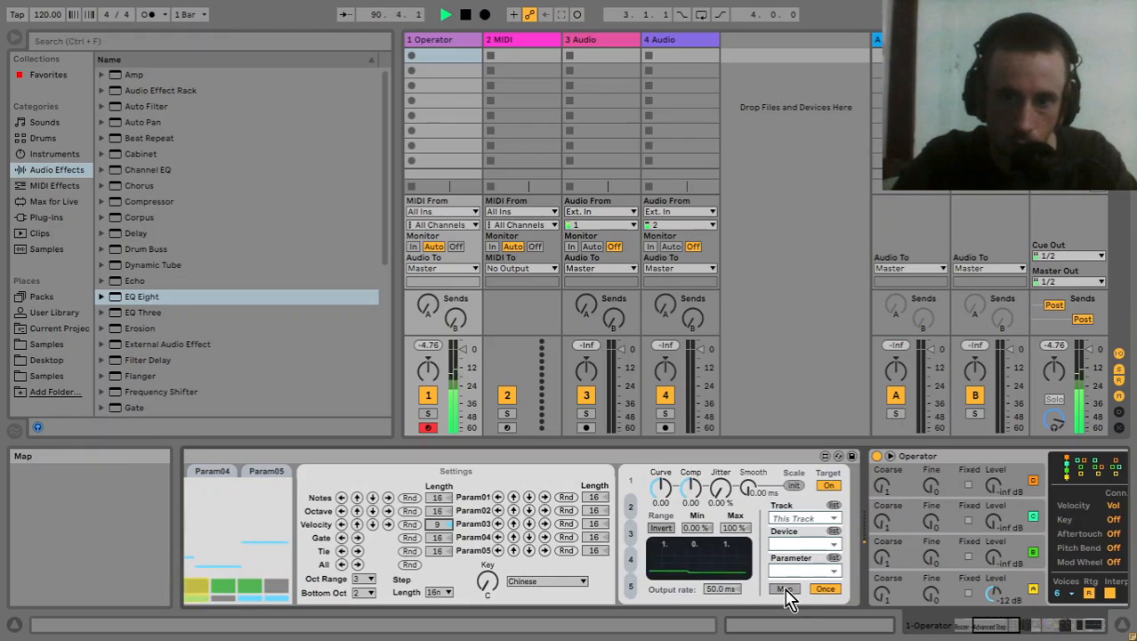
left_click_drag(1010, 624, 1037, 629)
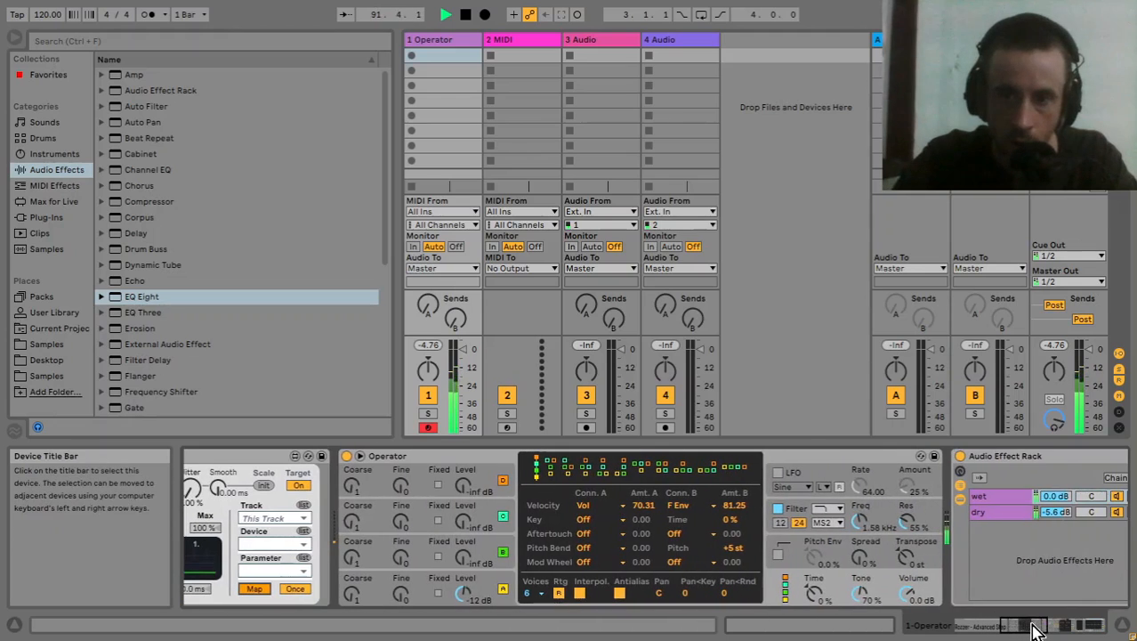
left_click(798, 520)
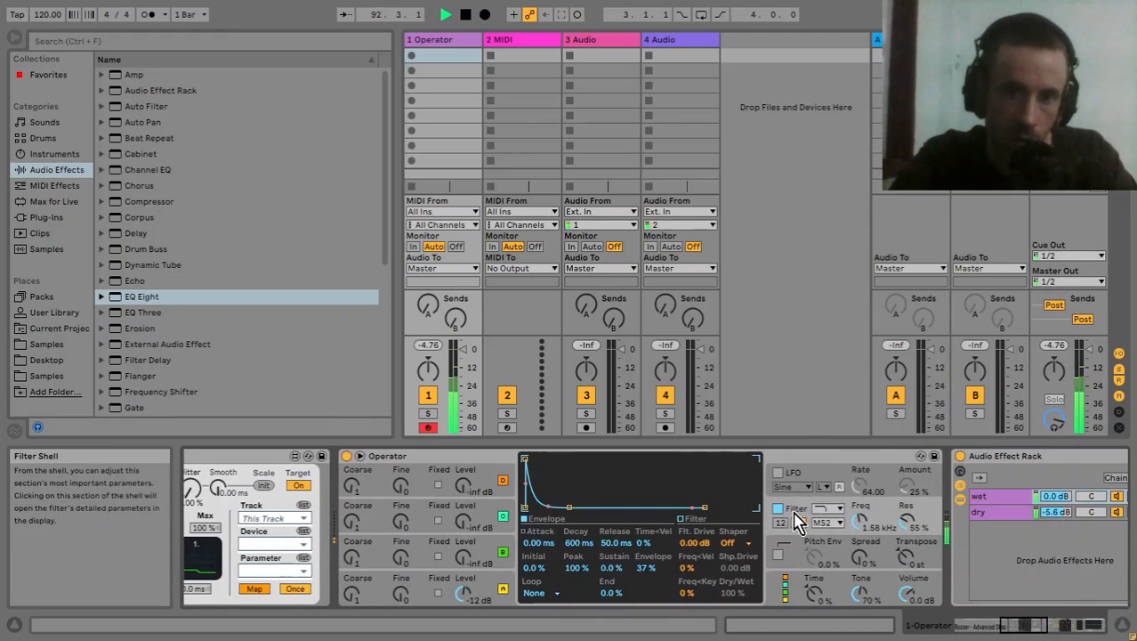
left_click(578, 550)
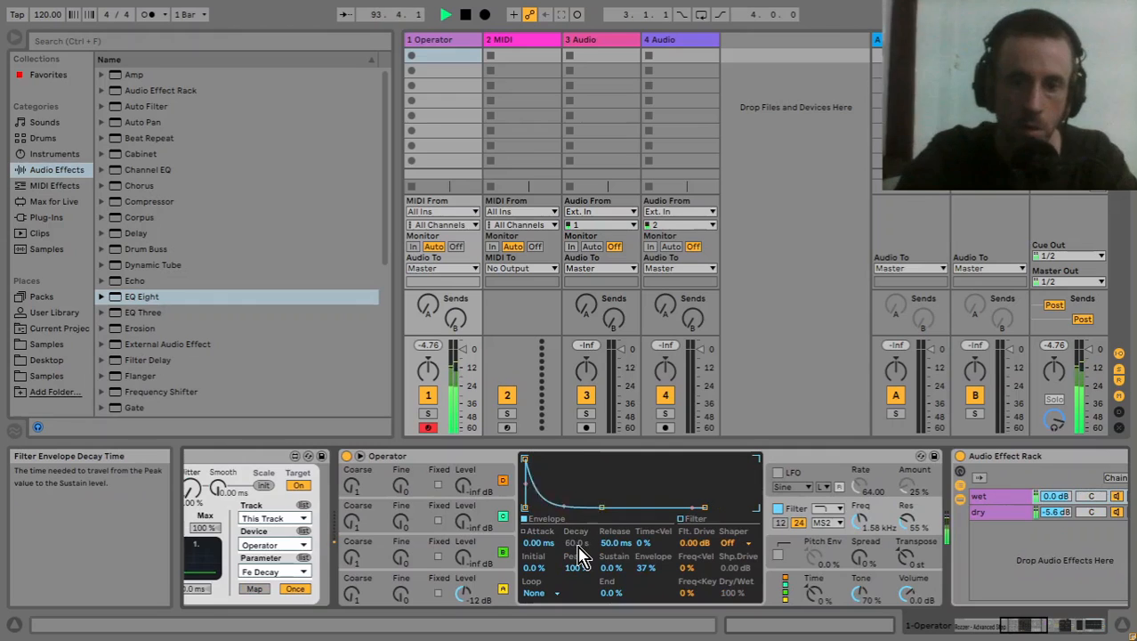
- Lower the system volume further and limit the filter decay modulation range to Min 44.9 % and Max 70.1 %
key("XF86AudioLowerVolume")
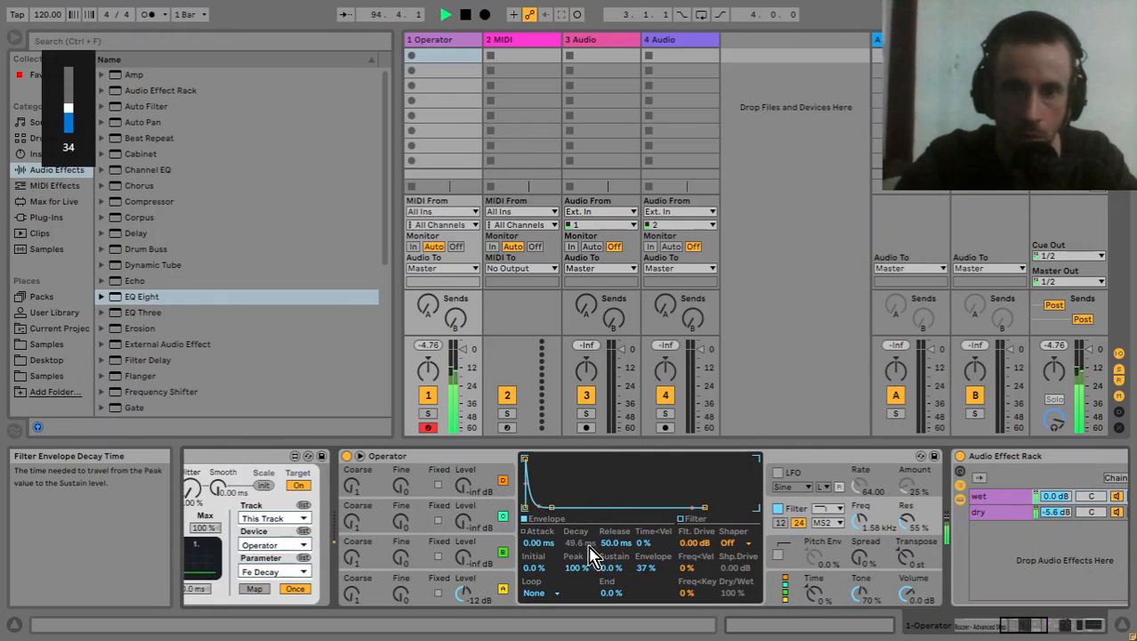
left_click_drag(1034, 629, 1025, 633)
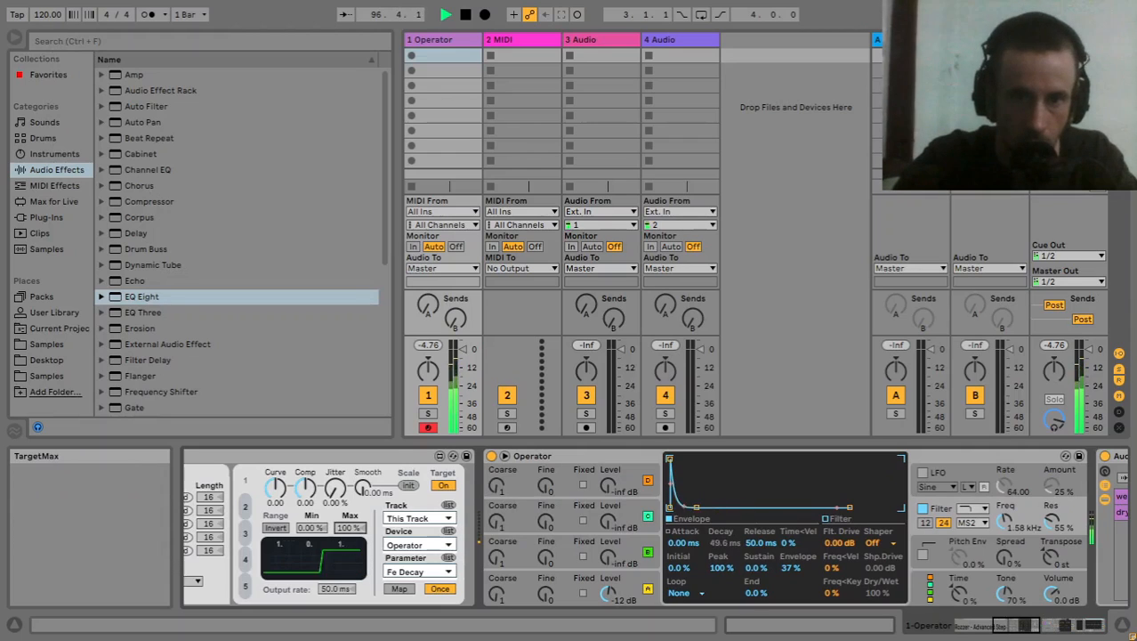
left_click_drag(349, 528, 349, 544)
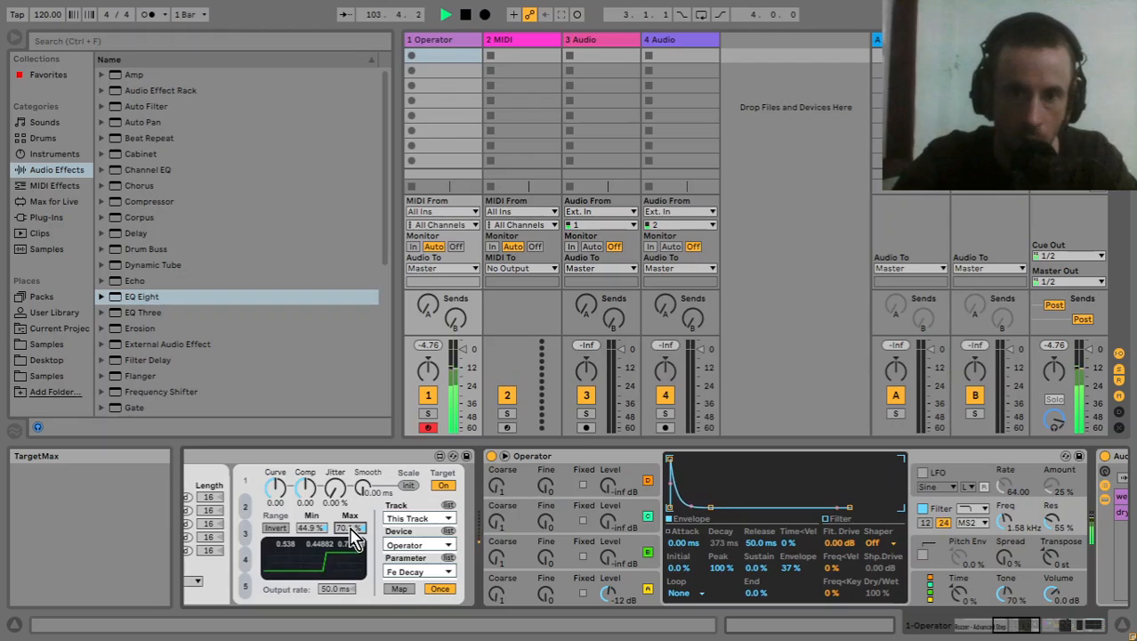
- Load the 909 Core Kit drum rack onto the empty second MIDI track
left_click(1021, 629)
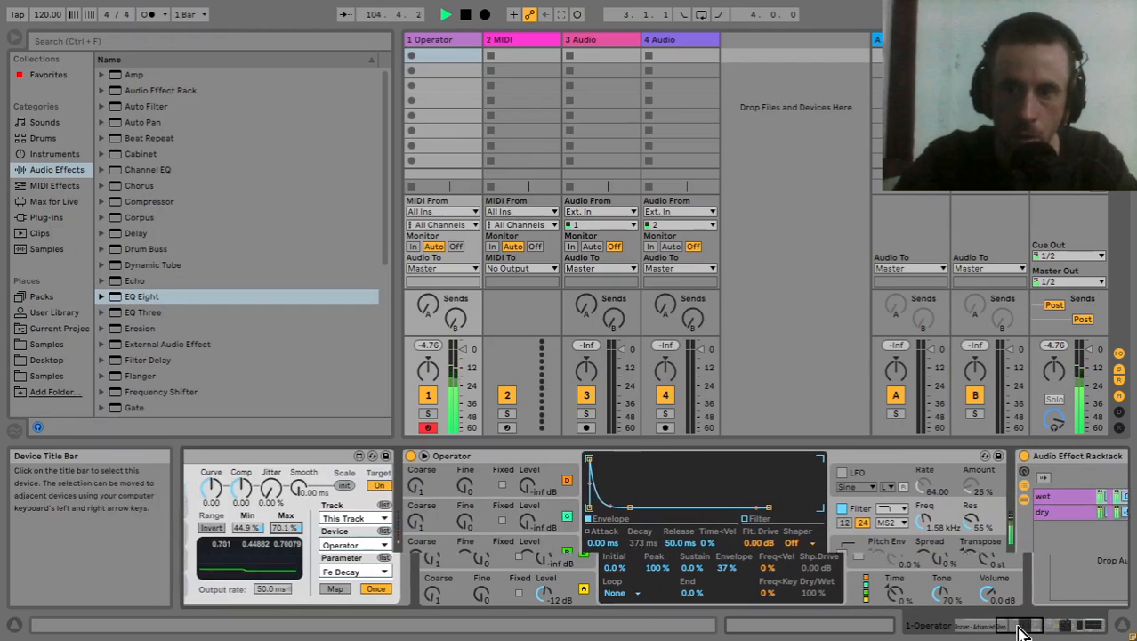
left_click_drag(1022, 629, 1087, 622)
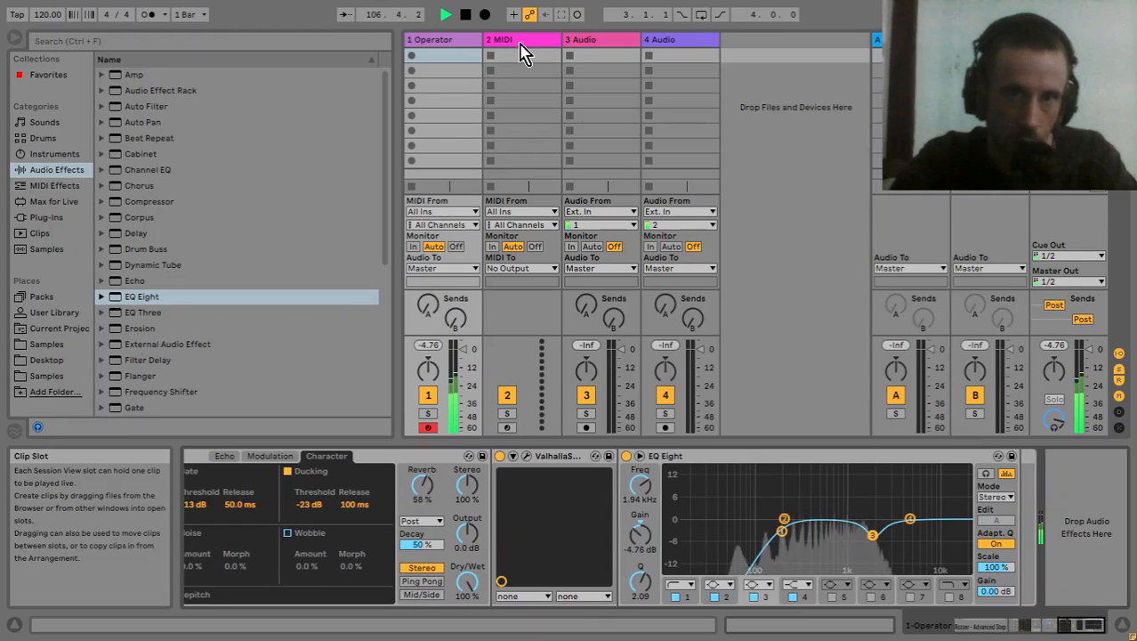
left_click(523, 43)
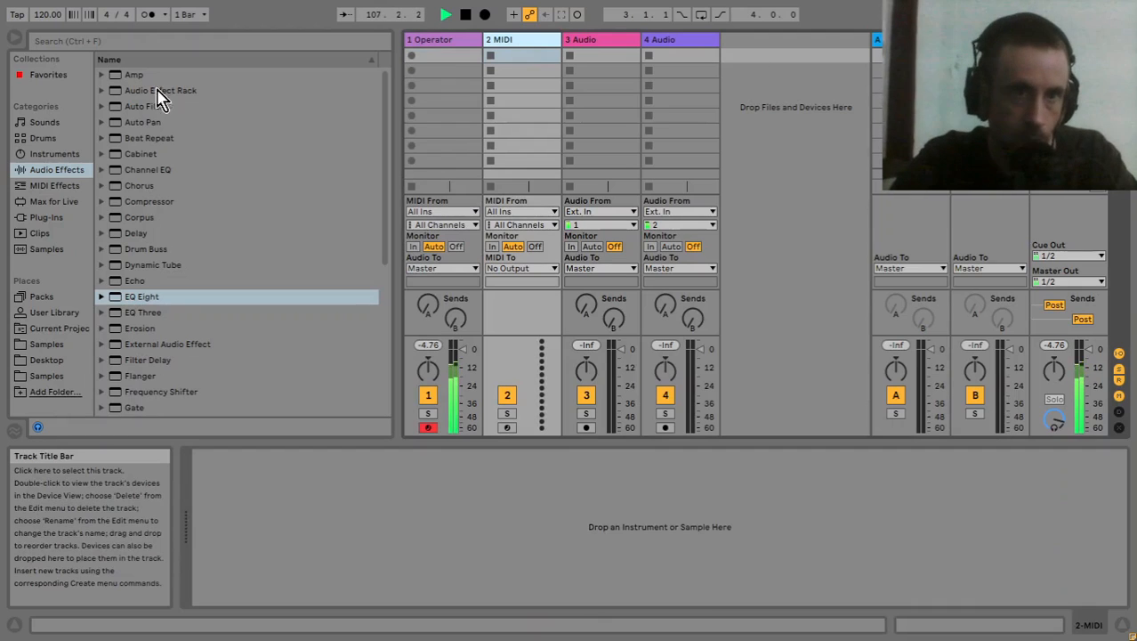
left_click(51, 140)
left_click(160, 156)
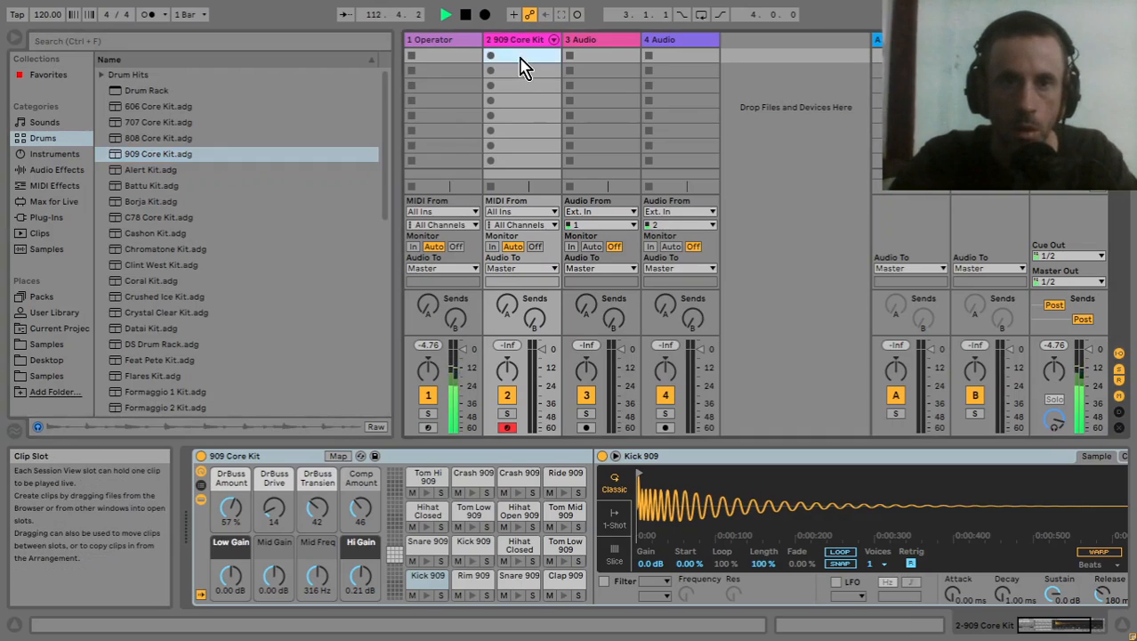
- Create a one-bar clip in the 909 Core Kit track's first slot with a Kick 909 note on each of the four beats
double_click(522, 61)
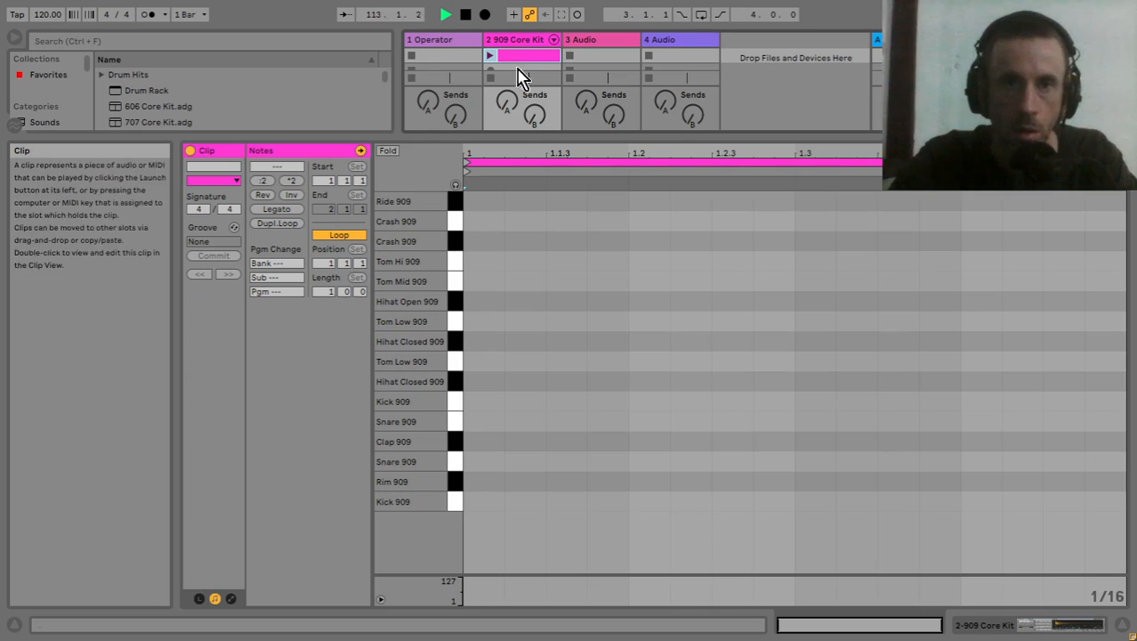
double_click(476, 502)
left_click_drag(620, 516, 483, 506)
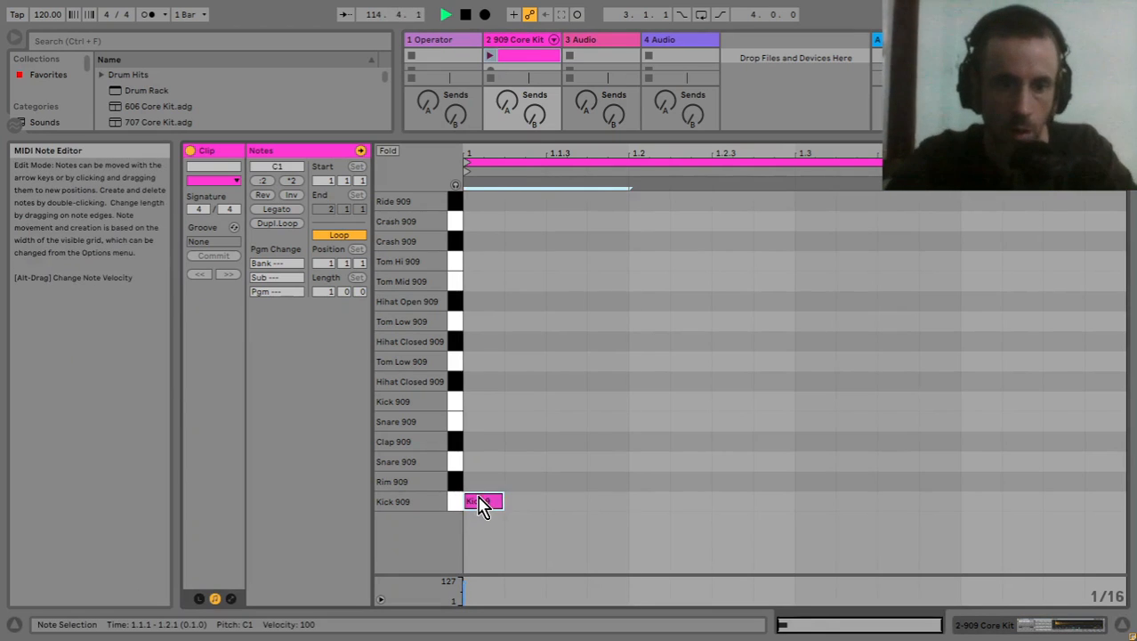
key("ctrl+d")
key("ctrl+d")
key("ctrl+d")
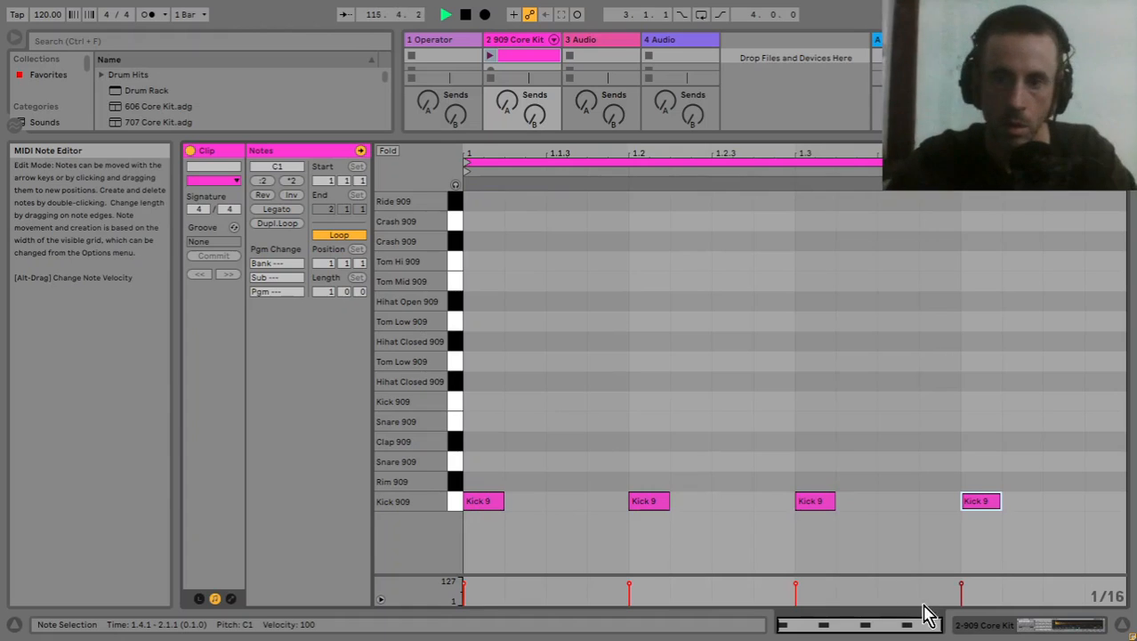
- Set the 909 Core Kit track's volume to -8.0 dB and launch its kick clip
left_click(1123, 625)
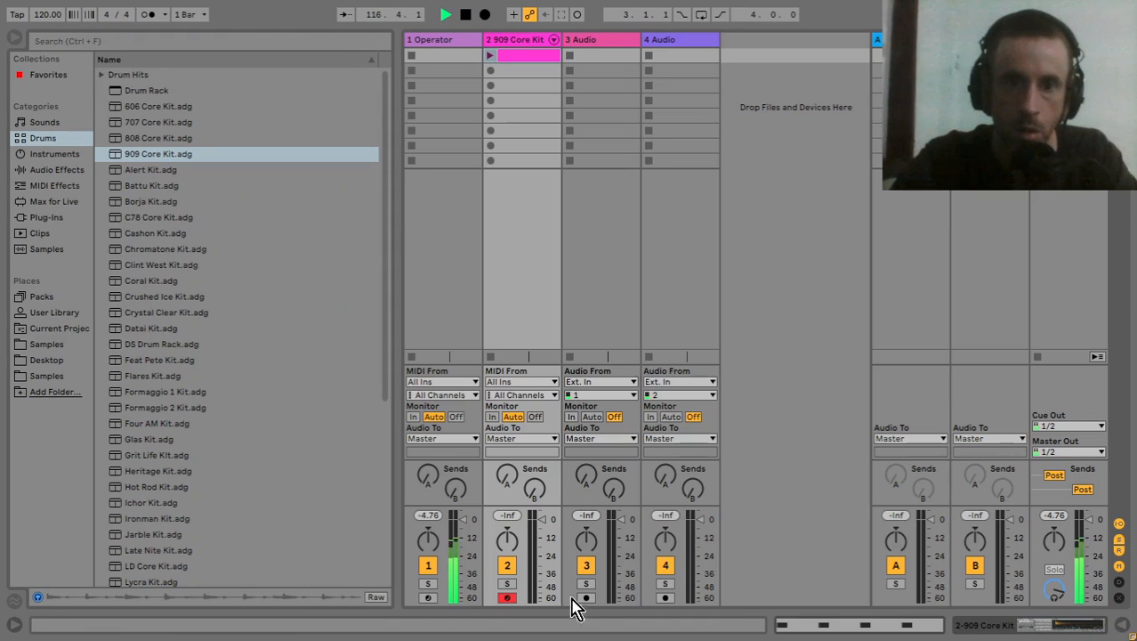
left_click_drag(542, 520, 542, 524)
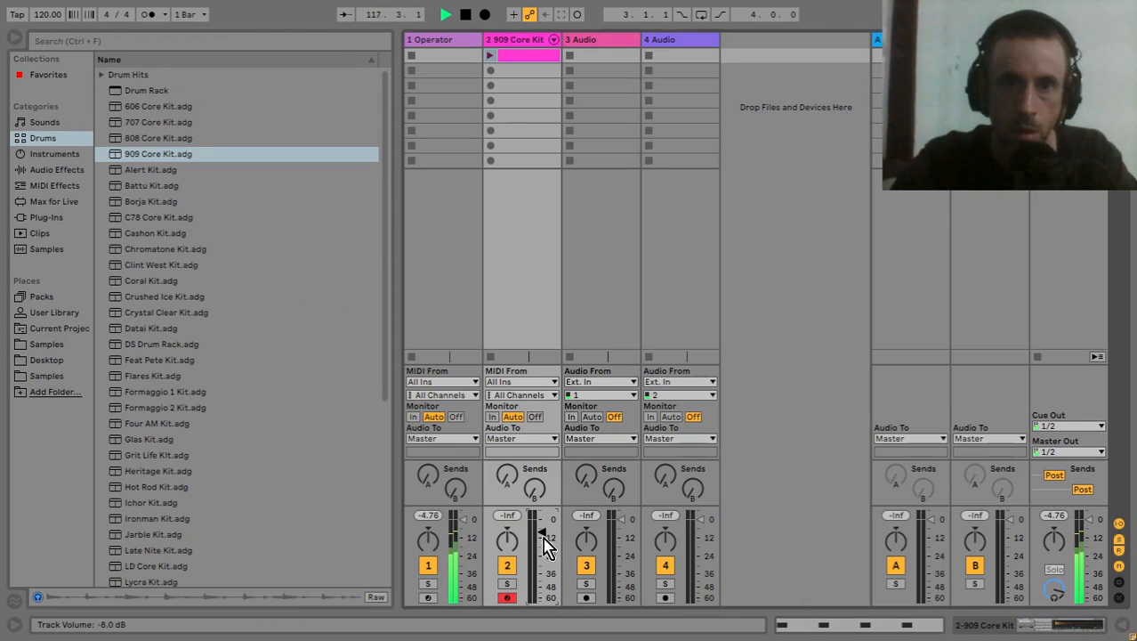
left_click(489, 55)
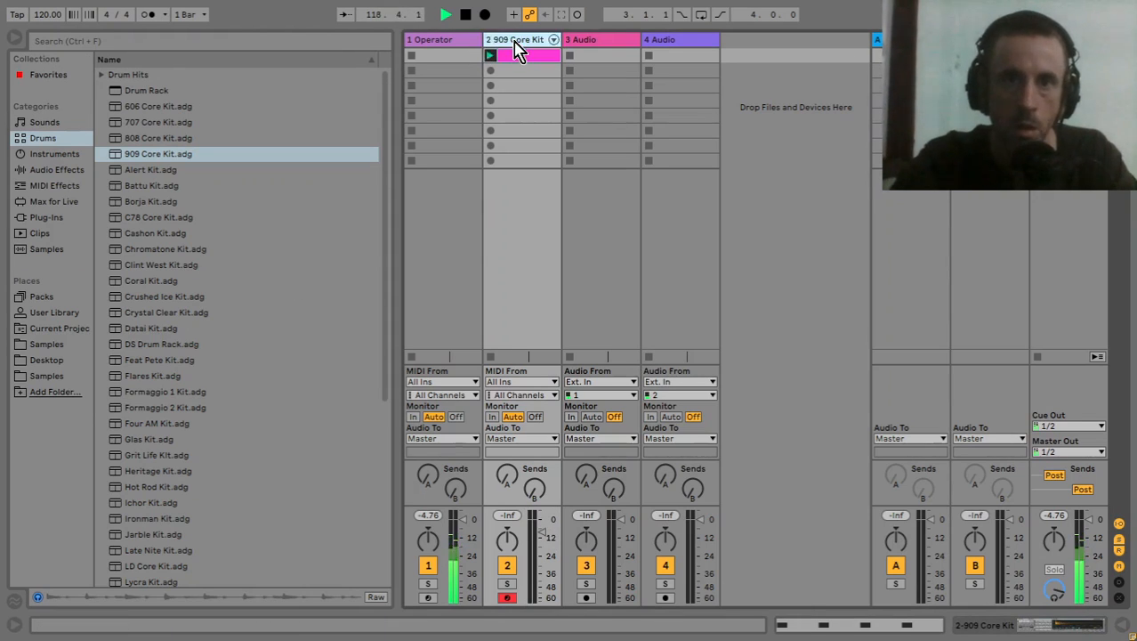
- Add a Compressor after the EQ Eight at the end of the Operator track's device chain
double_click(514, 40)
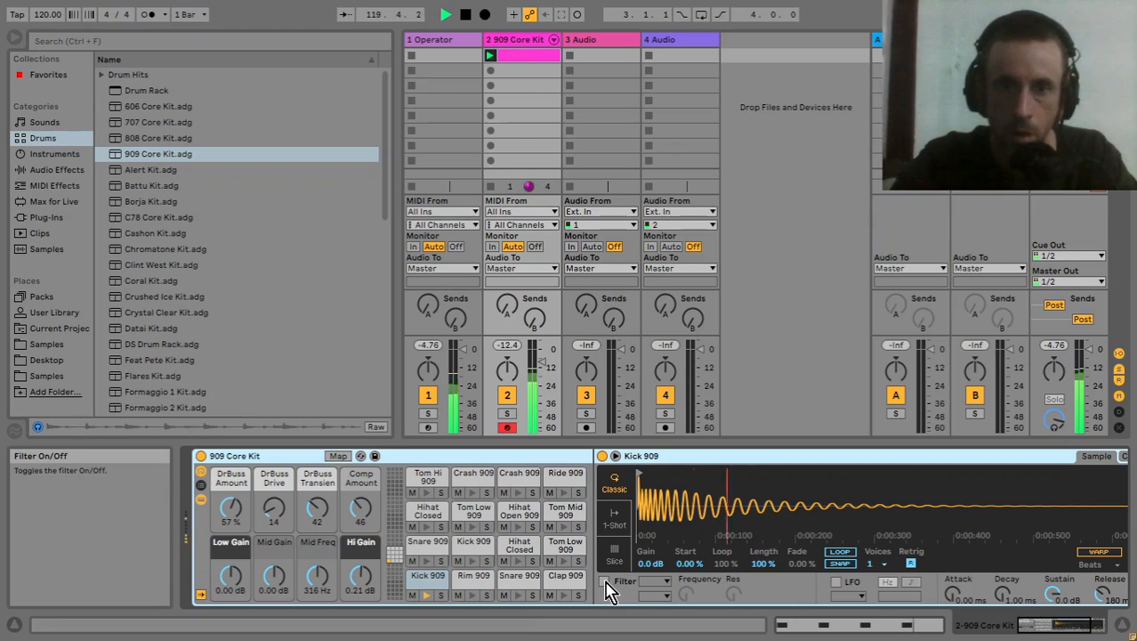
left_click(432, 54)
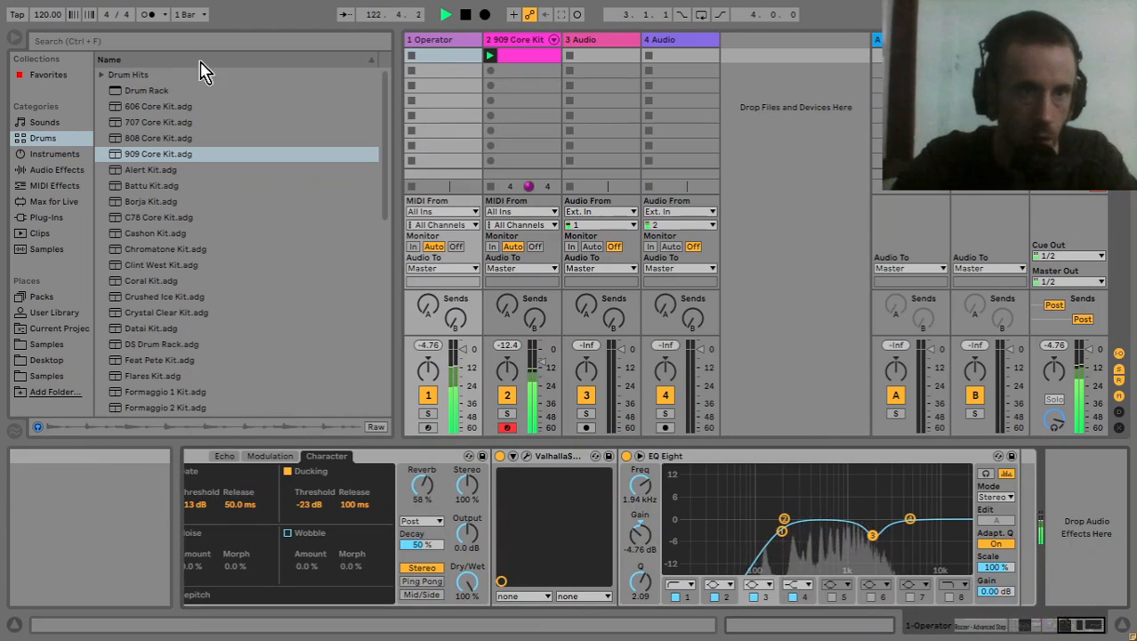
left_click(84, 170)
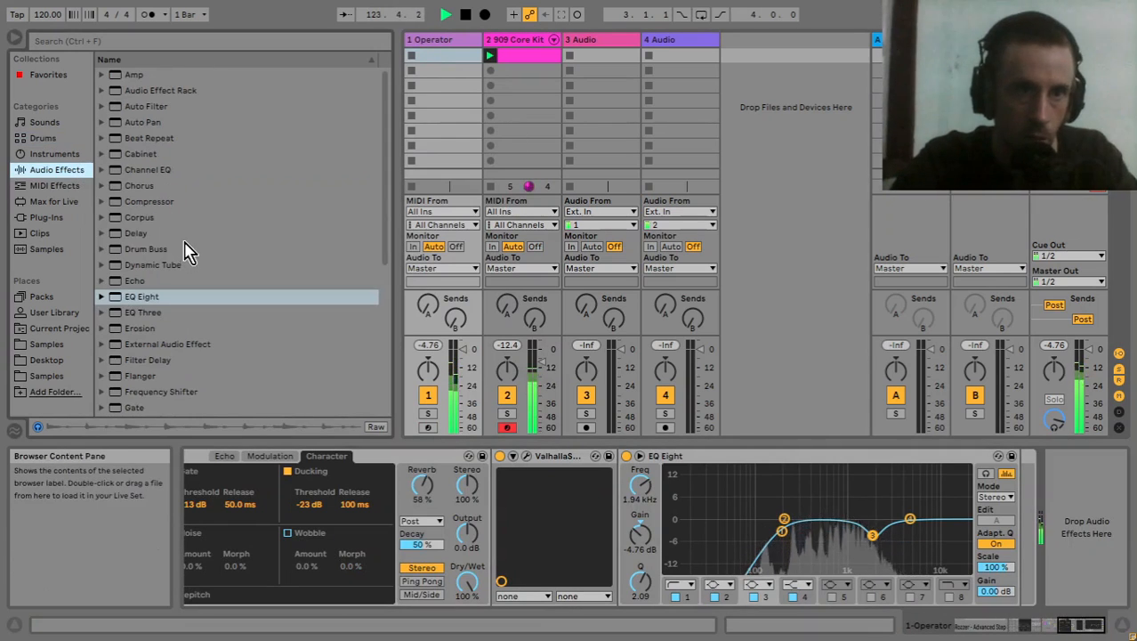
left_click(159, 207)
left_click_drag(159, 208, 996, 528)
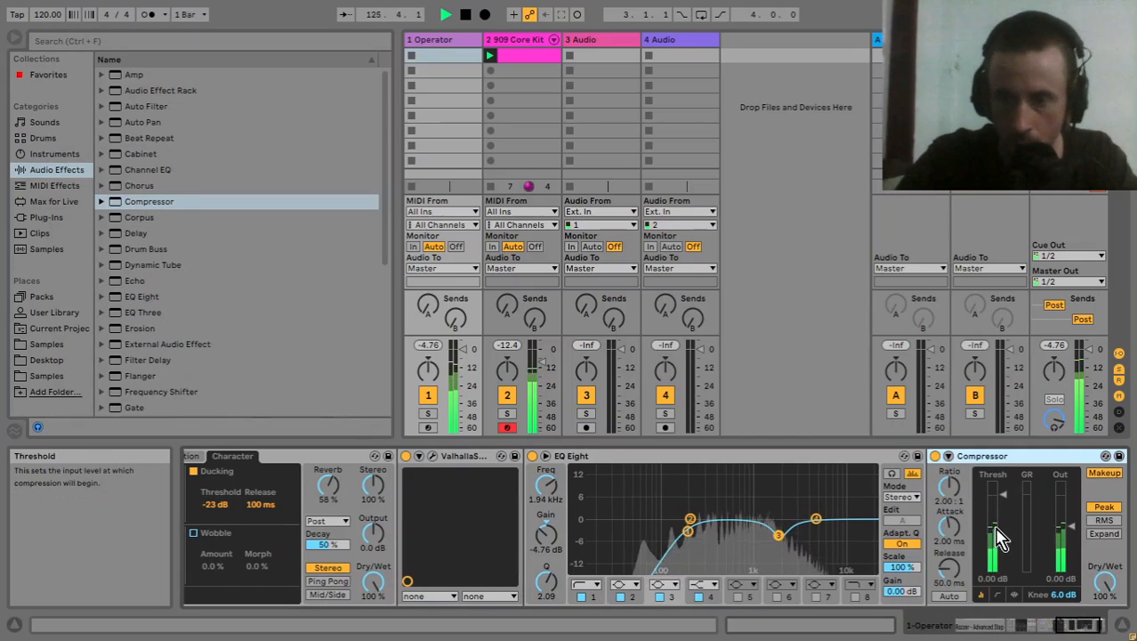
- Enable the Compressor's external sidechain with 2-909 Core Kit as the source, tapped Pre FX
left_click(961, 474)
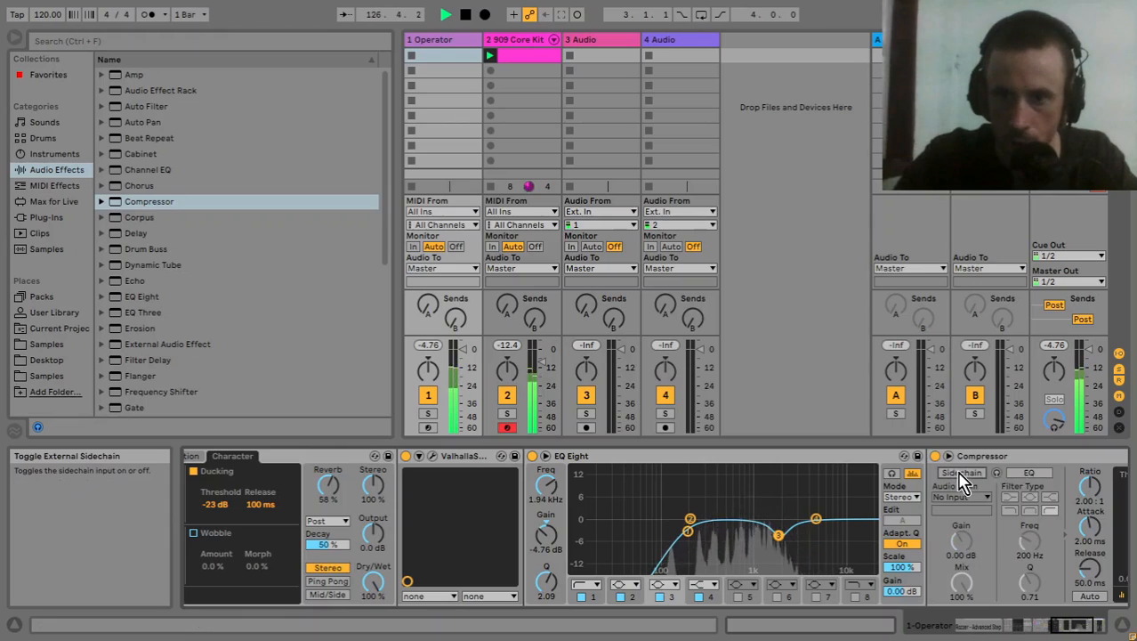
left_click(961, 497)
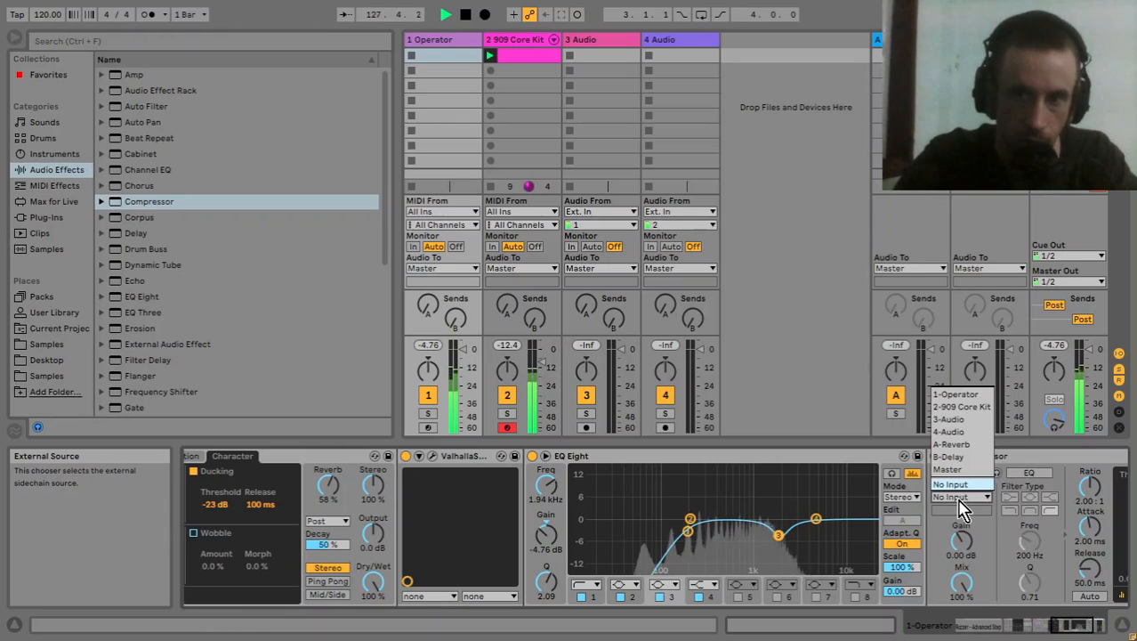
left_click(961, 406)
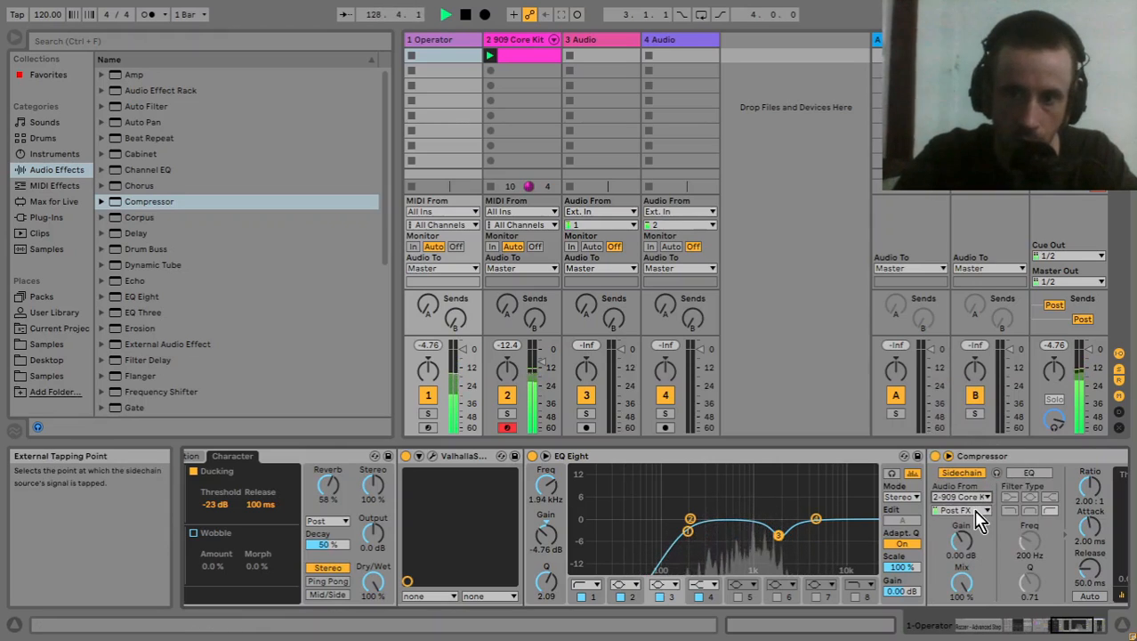
left_click(979, 510)
key("Escape")
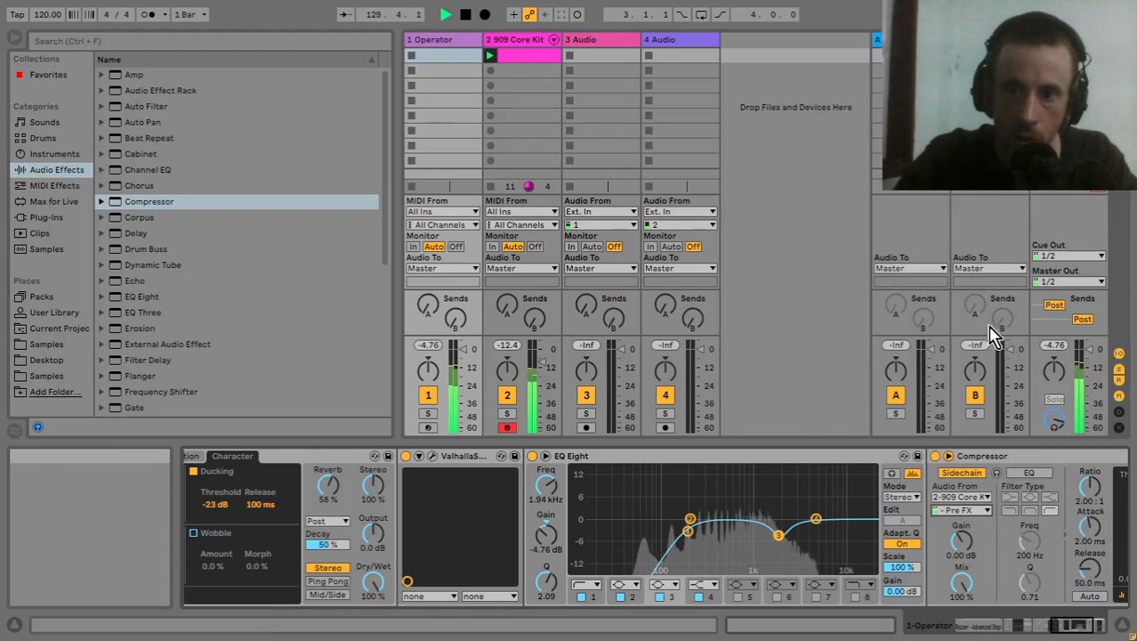
- Set the filter modulation amount of the Operator track's Echo to 65 % and switch its channel mode to Ping Pong
left_click(1102, 627)
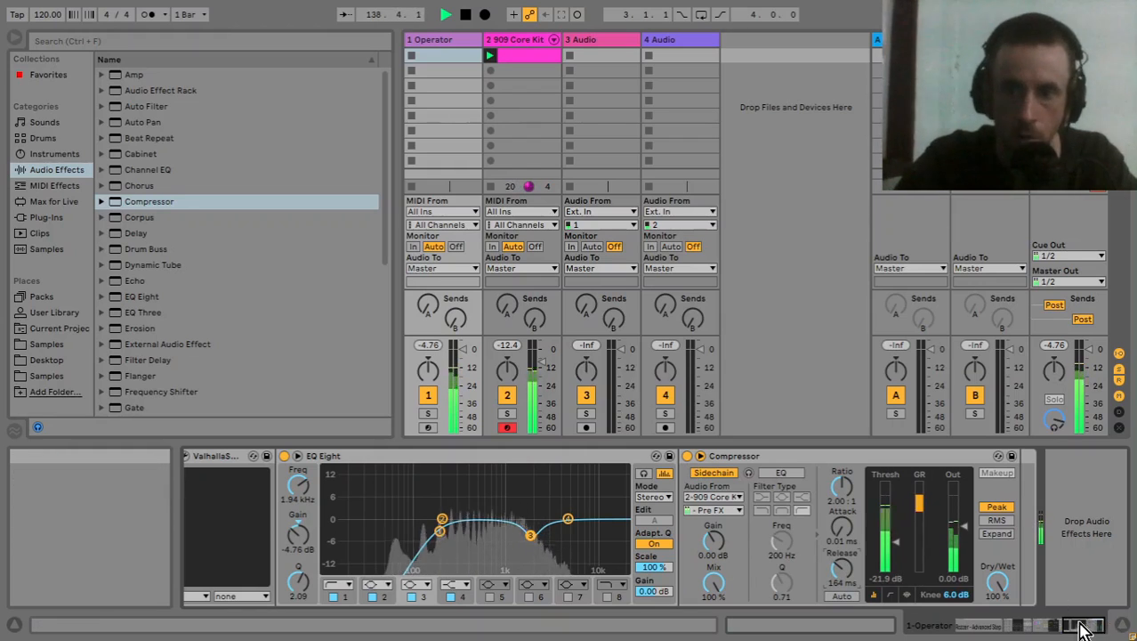
scroll(1066, 623, "up", 5)
scroll(1068, 627, "up", 5)
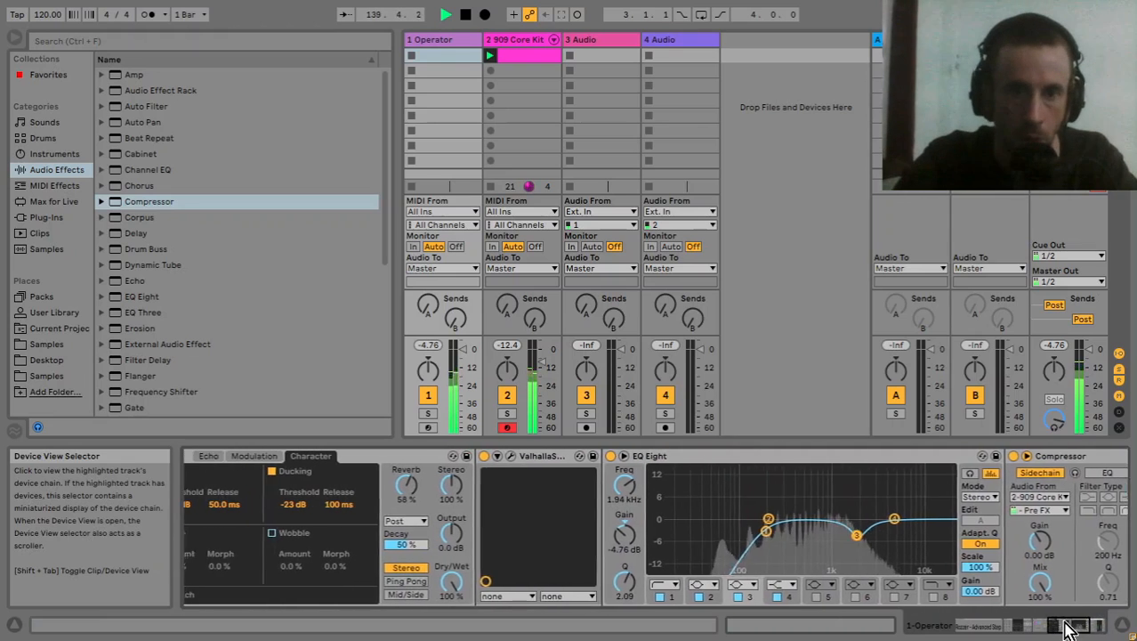
scroll(1048, 628, "up", 5)
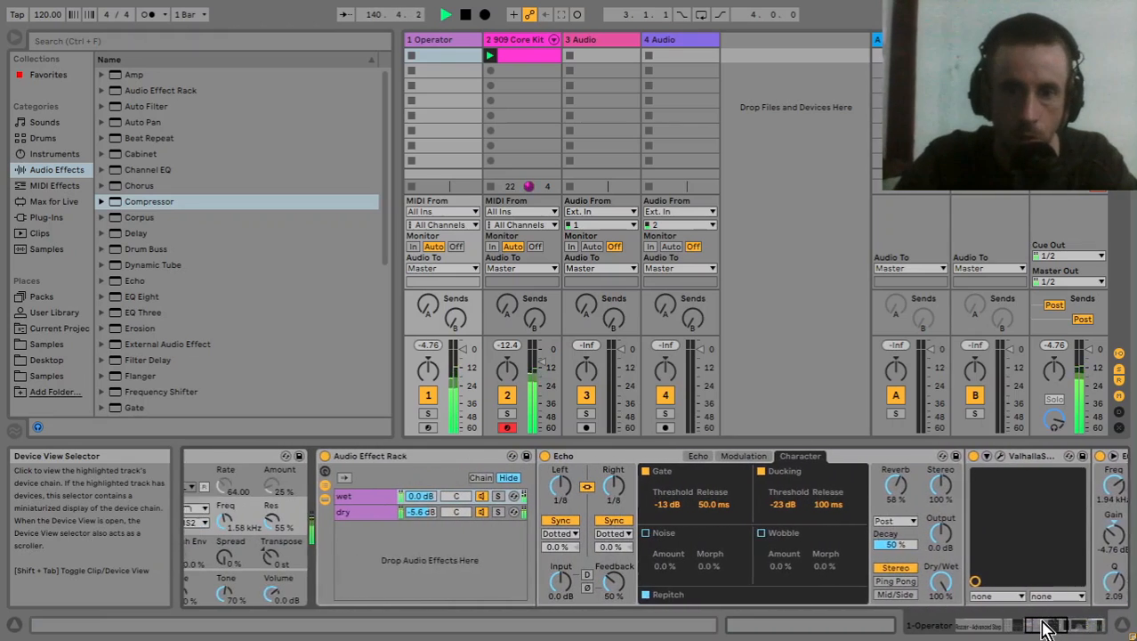
scroll(1046, 627, "down", 3)
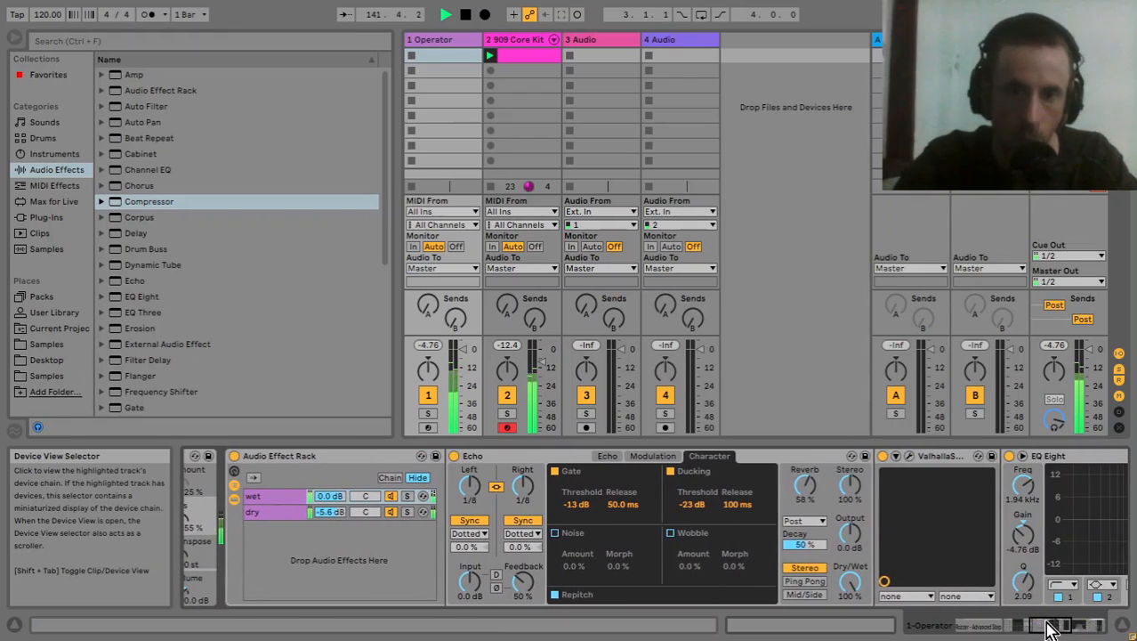
left_click(608, 456)
left_click(655, 459)
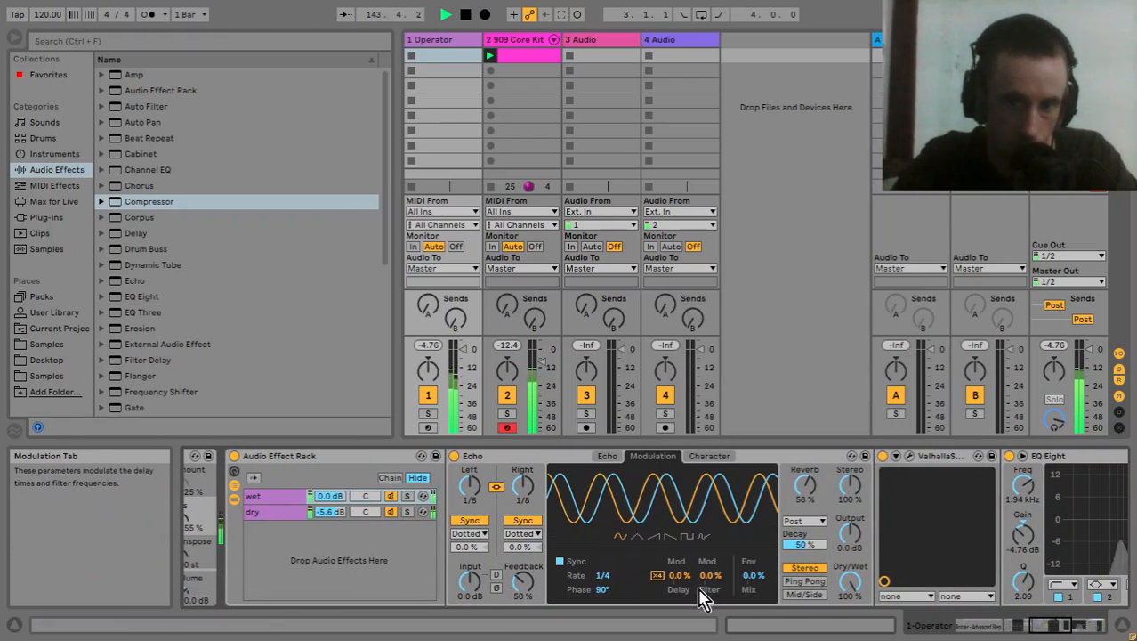
left_click_drag(709, 583, 709, 559)
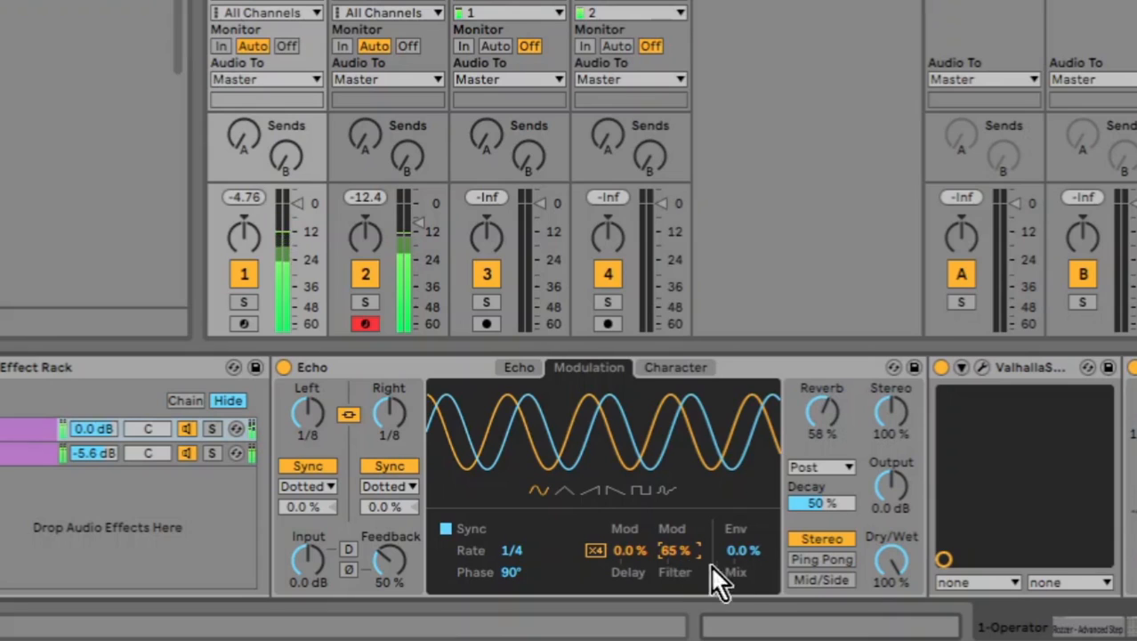
left_click(815, 559)
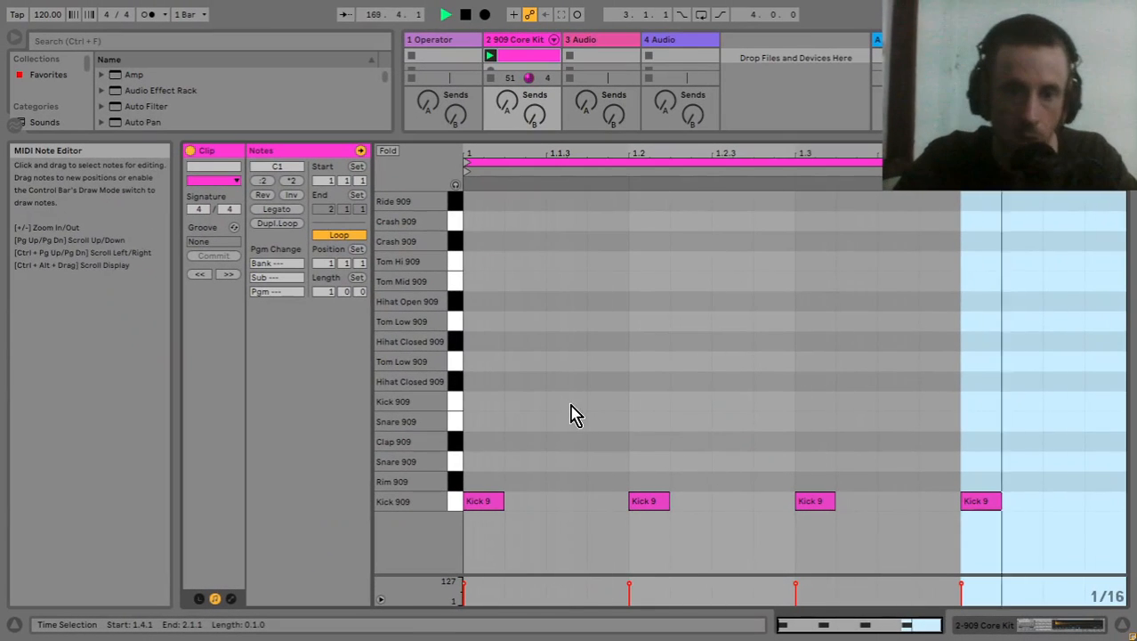
- Add Hihat Open 909 notes on all four offbeats of the kick clip, starting at 1.1.3 and repeating every beat
left_click(645, 508)
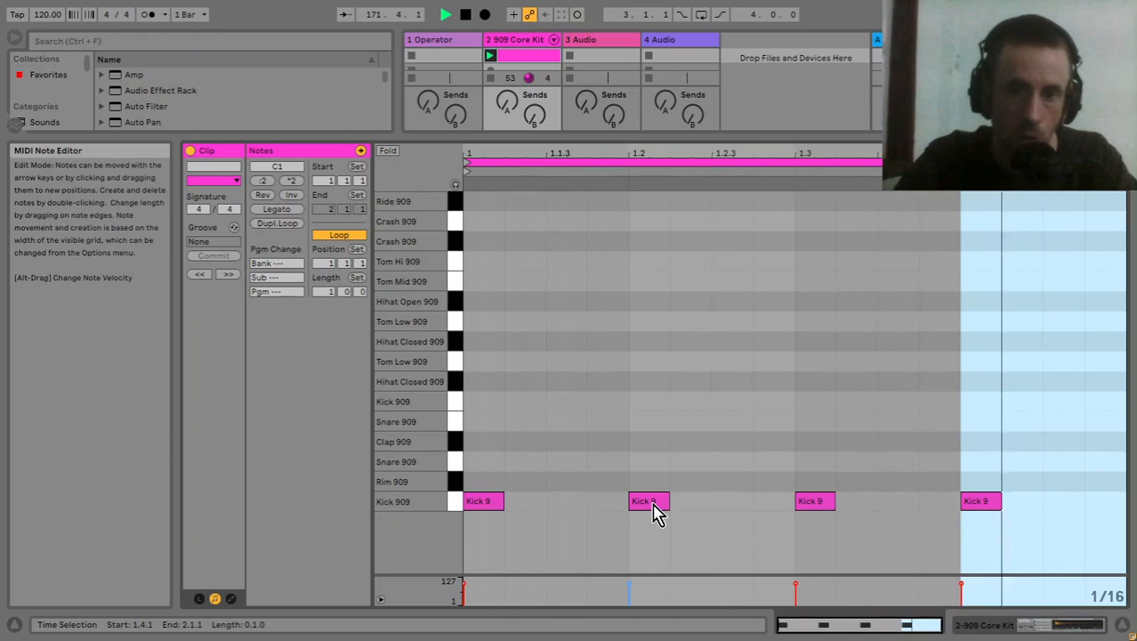
left_click(516, 320)
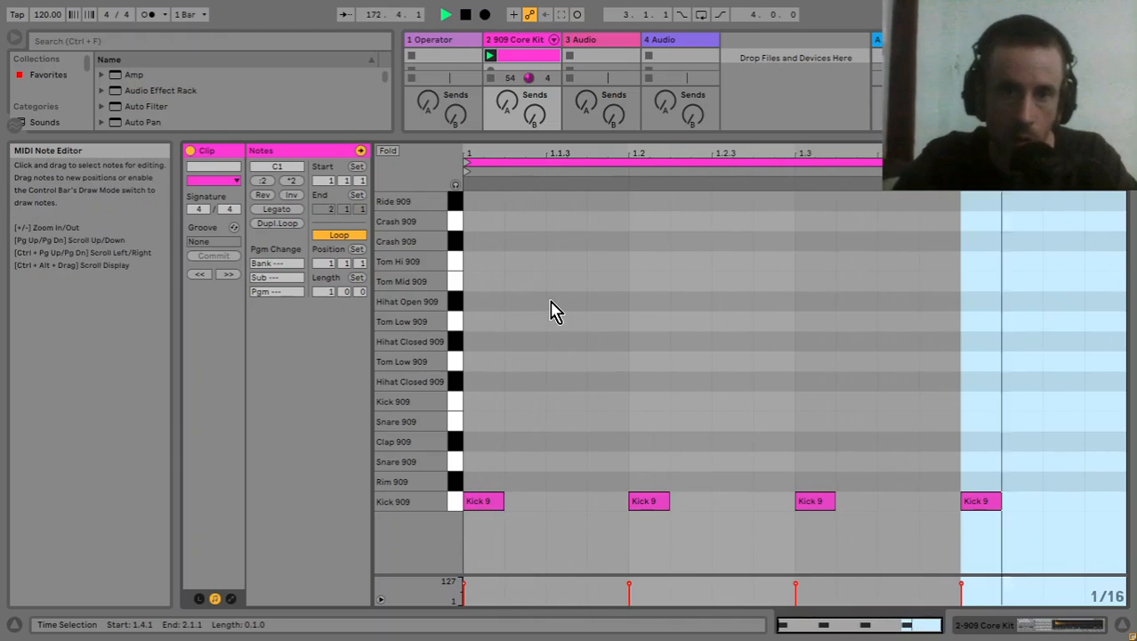
double_click(553, 302)
left_click(623, 310)
left_click_drag(623, 309, 476, 308)
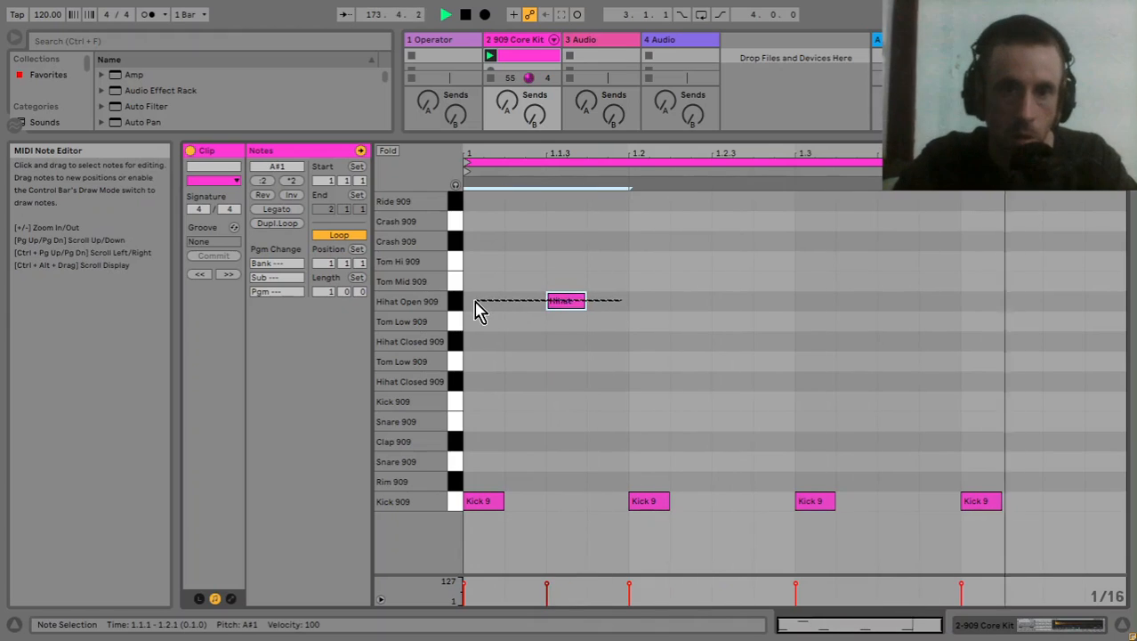
key("ctrl+d")
key("ctrl+d")
key("ctrl+d")
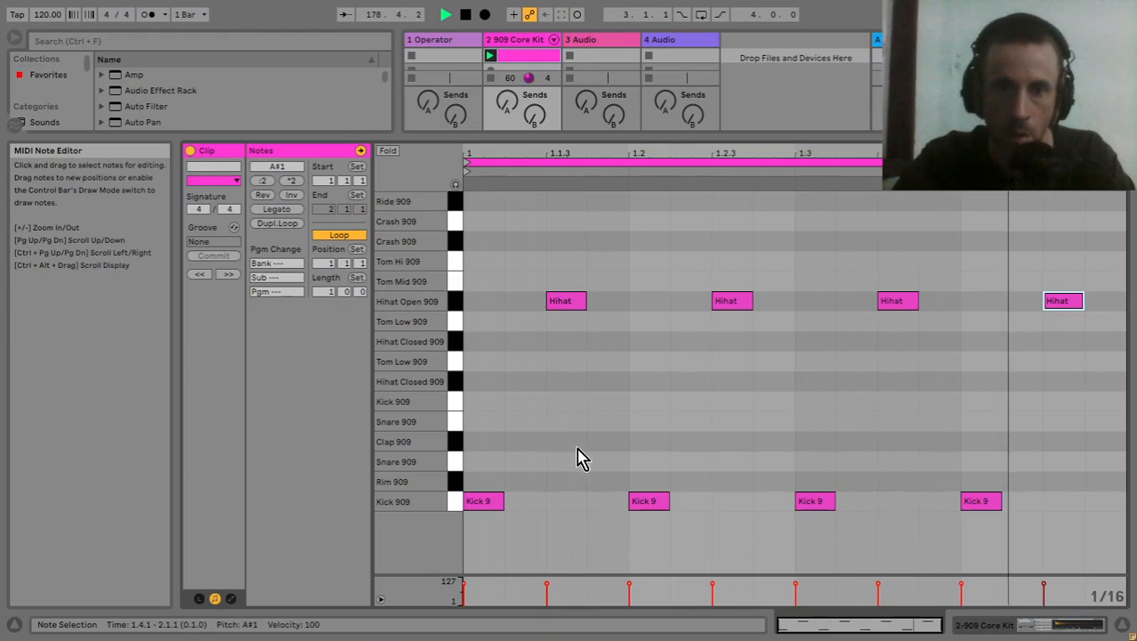
- Add a Rim 909 note nudged slightly late of 1.1.2 and a Clap 909 note on beat 1.3
double_click(529, 487)
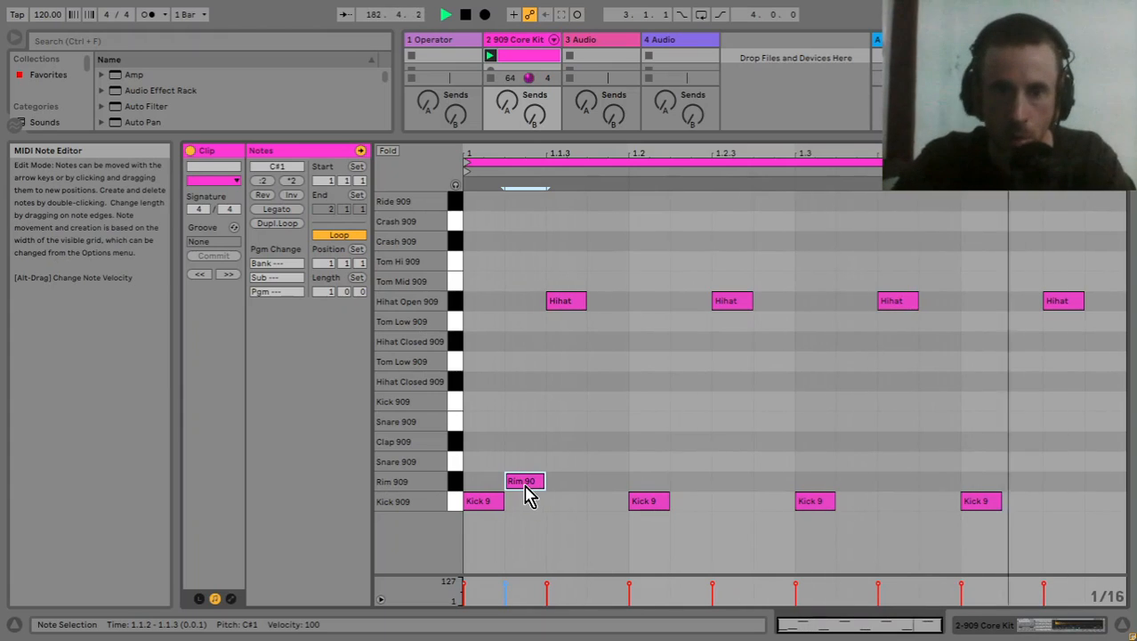
left_click_drag(507, 482, 510, 482)
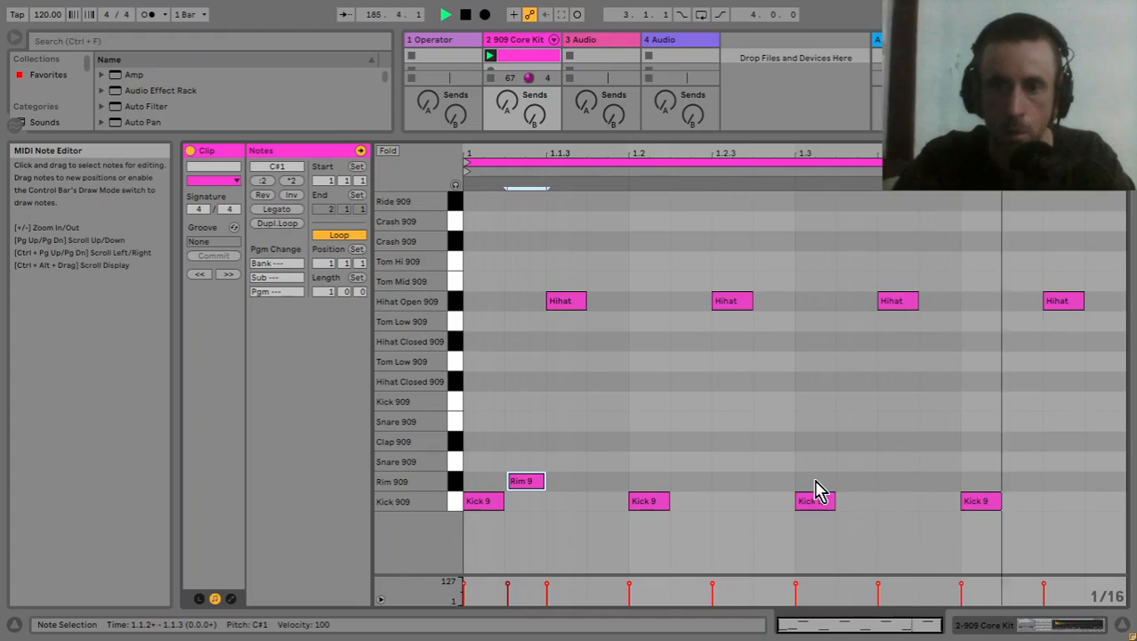
double_click(805, 446)
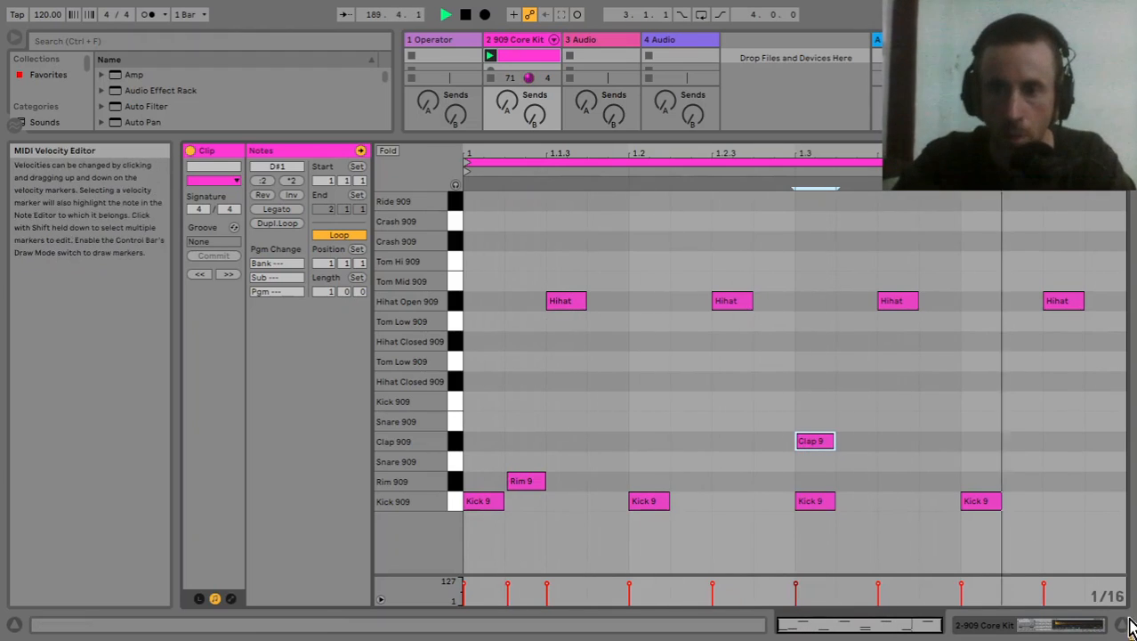
- Group the Operator and 909 Core Kit tracks and load a Saturator onto the group track
key("ctrl+alt+l")
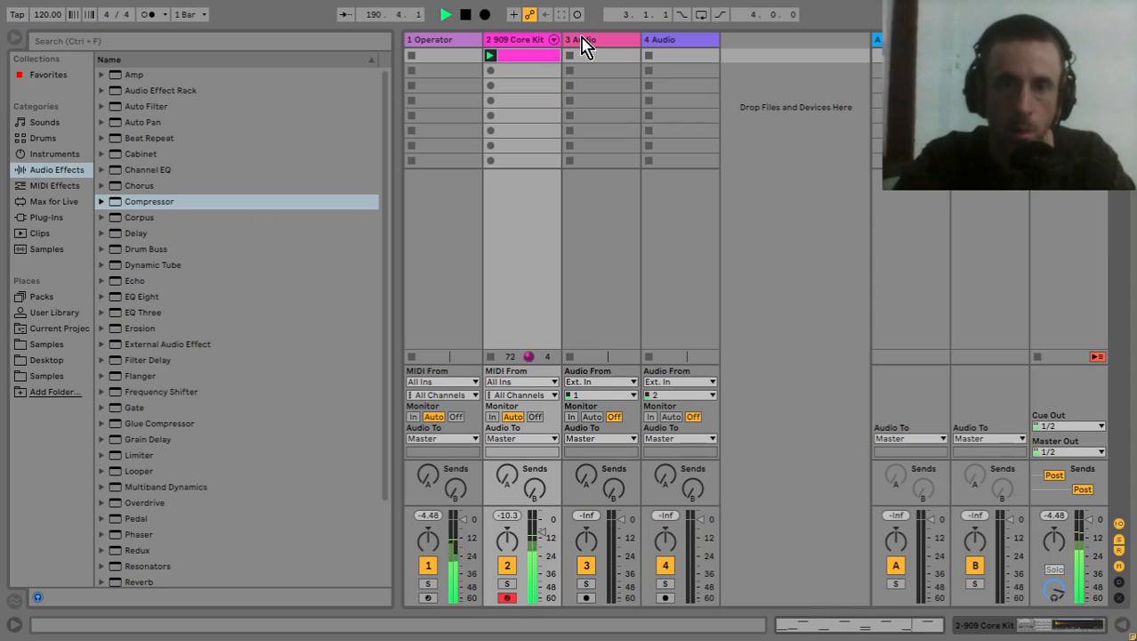
left_click(461, 42)
key("ctrl+g")
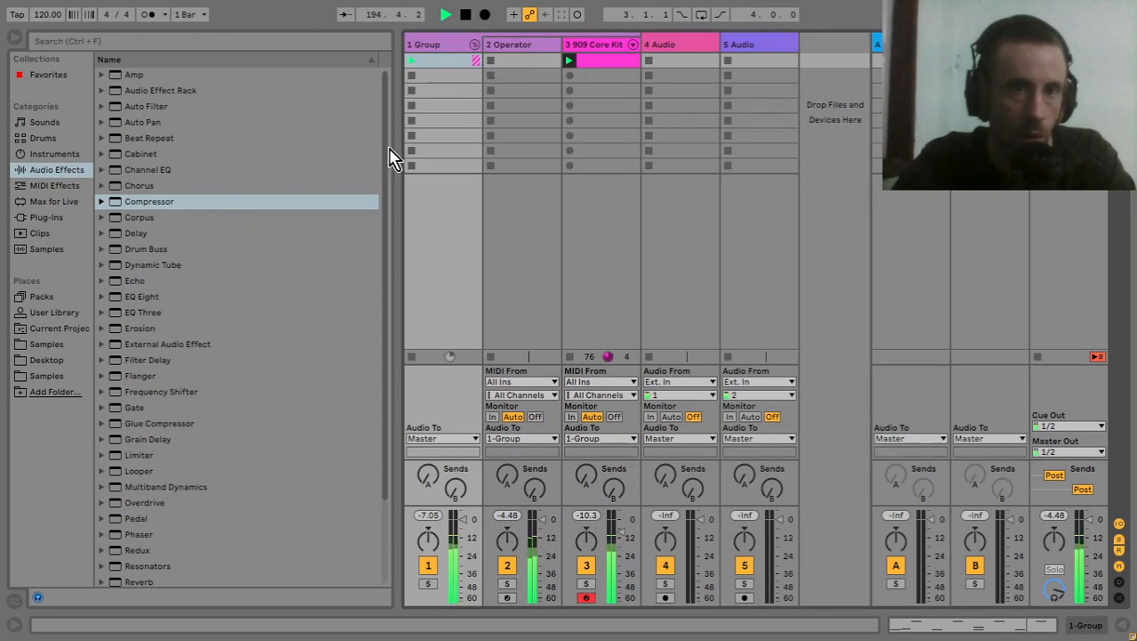
scroll(389, 216, "down", 3)
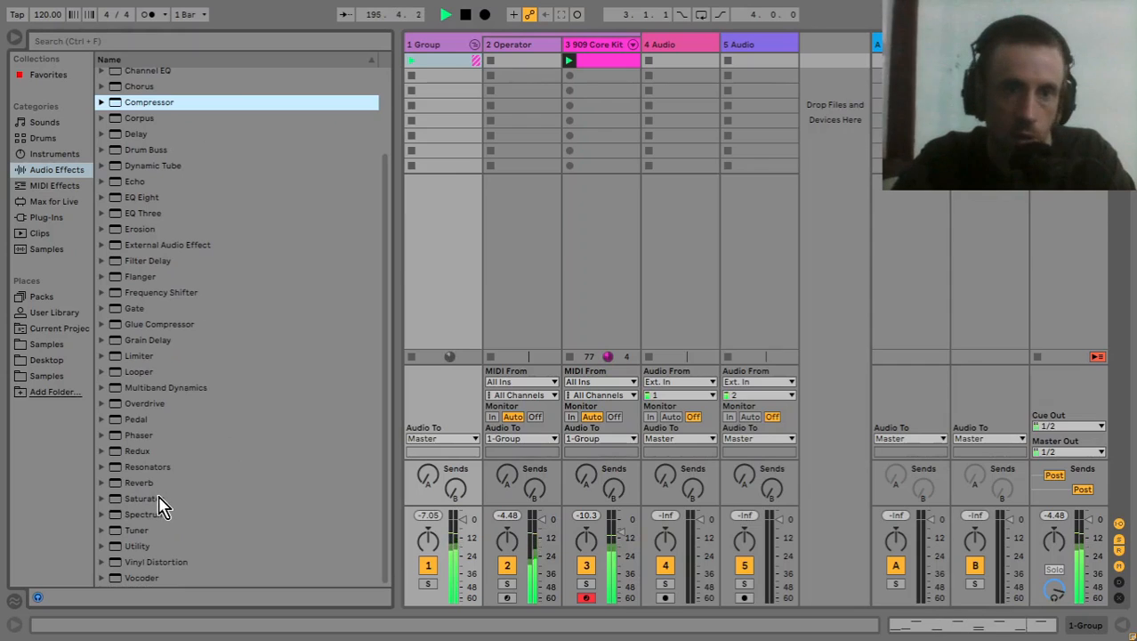
double_click(160, 496)
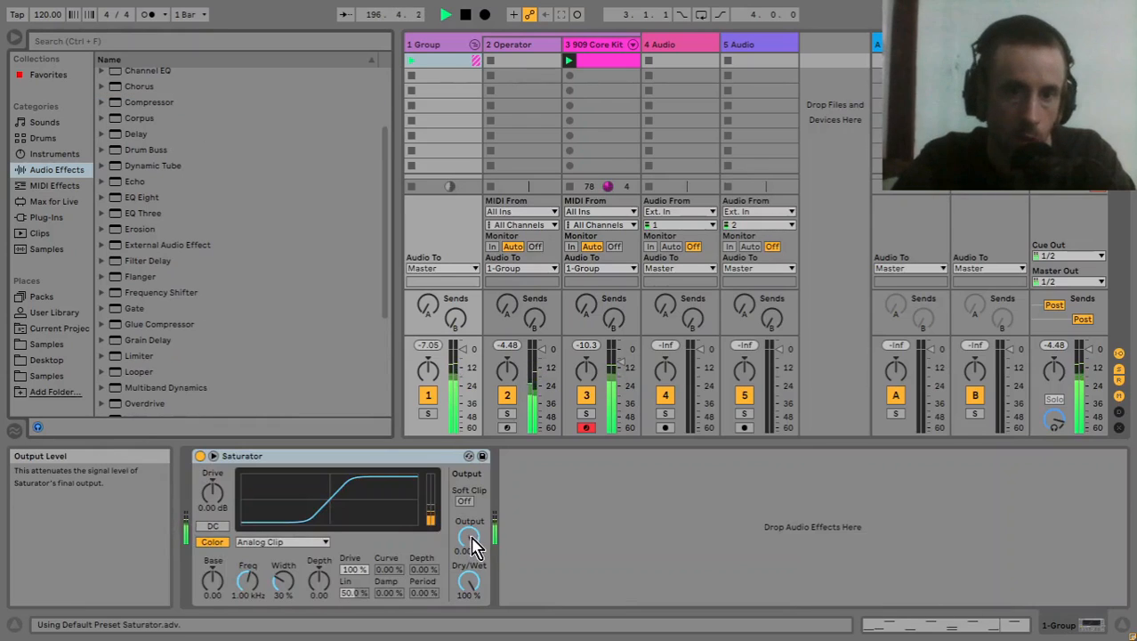
- Set the Saturator's output to -5.43 dB, drive to 8.00 dB and color base to 7.43
scroll(472, 541, "down", 5)
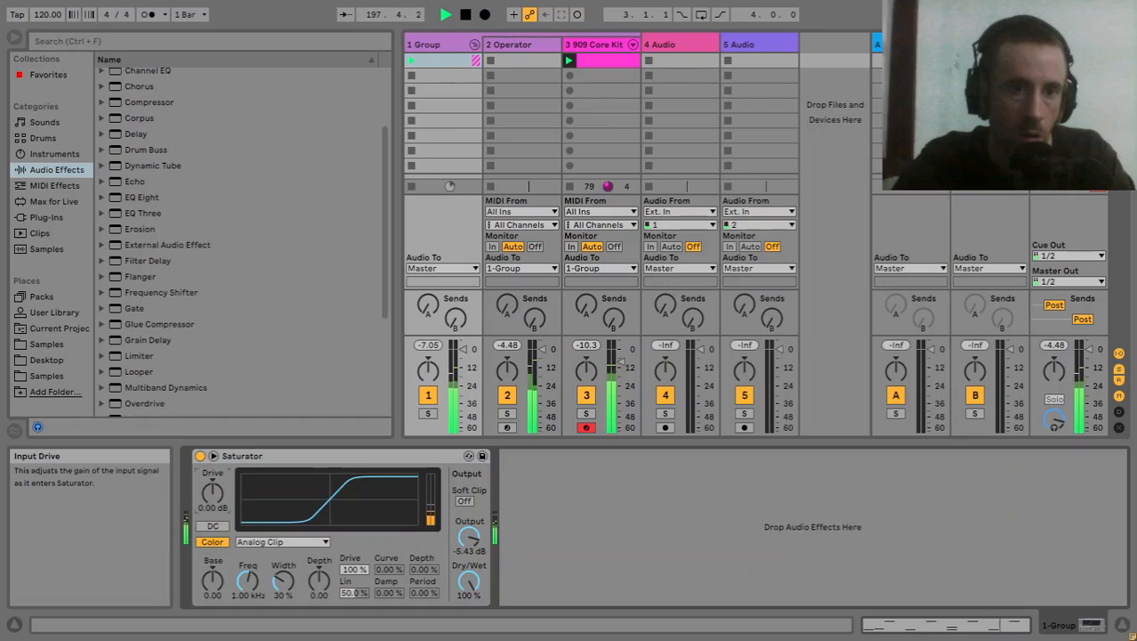
scroll(214, 487, "up", 6)
scroll(213, 489, "up", 2)
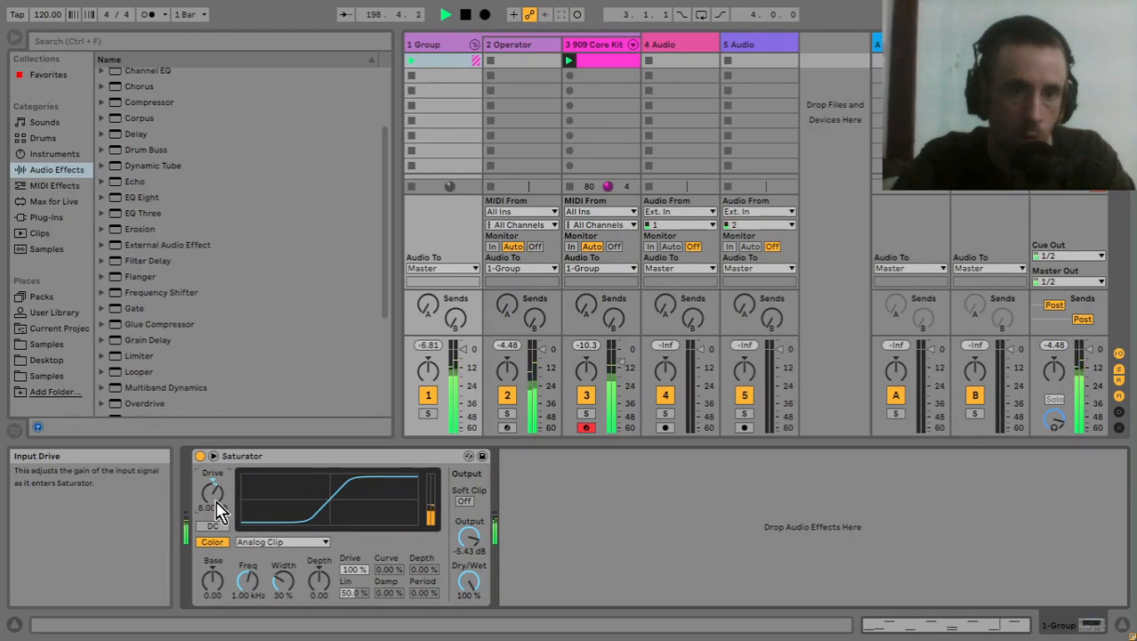
scroll(214, 583, "up", 5)
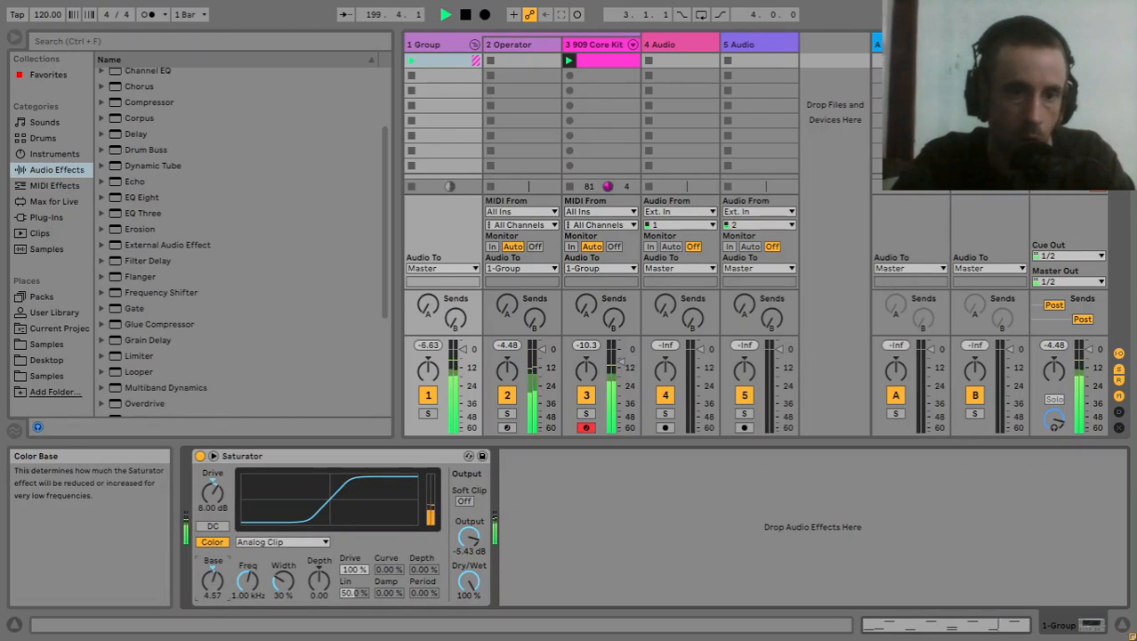
scroll(213, 580, "up", 3)
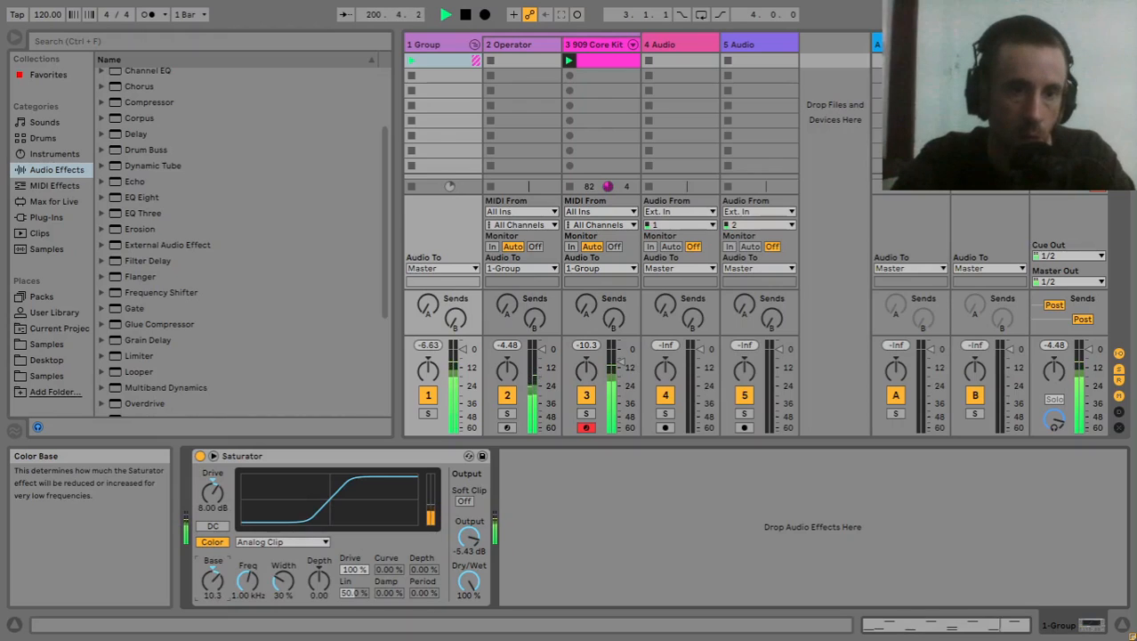
scroll(213, 581, "down", 4)
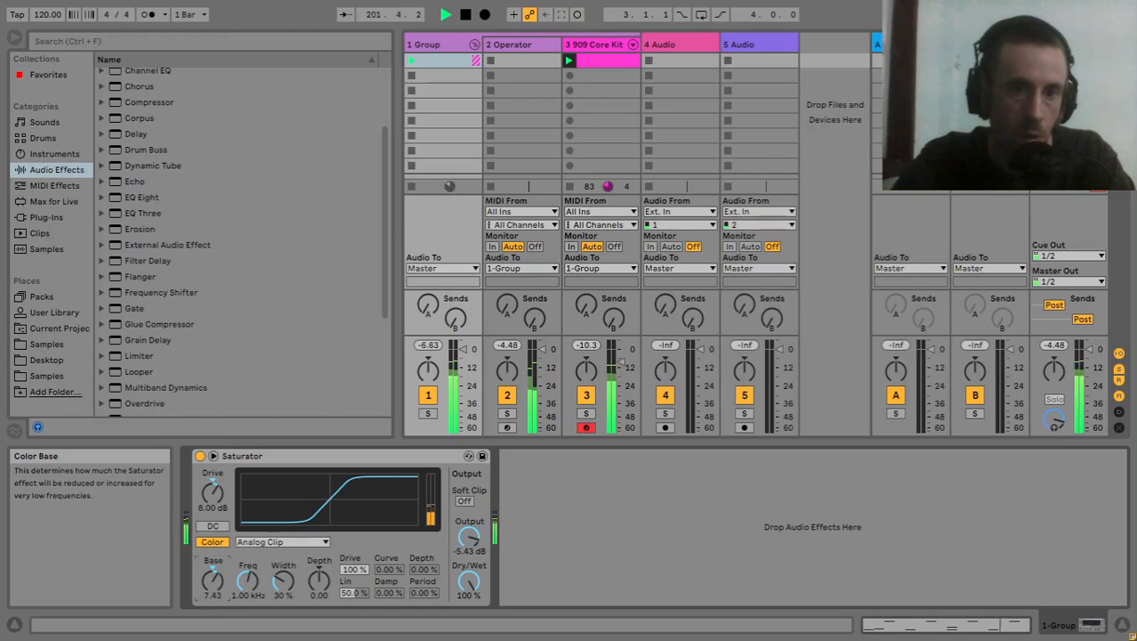